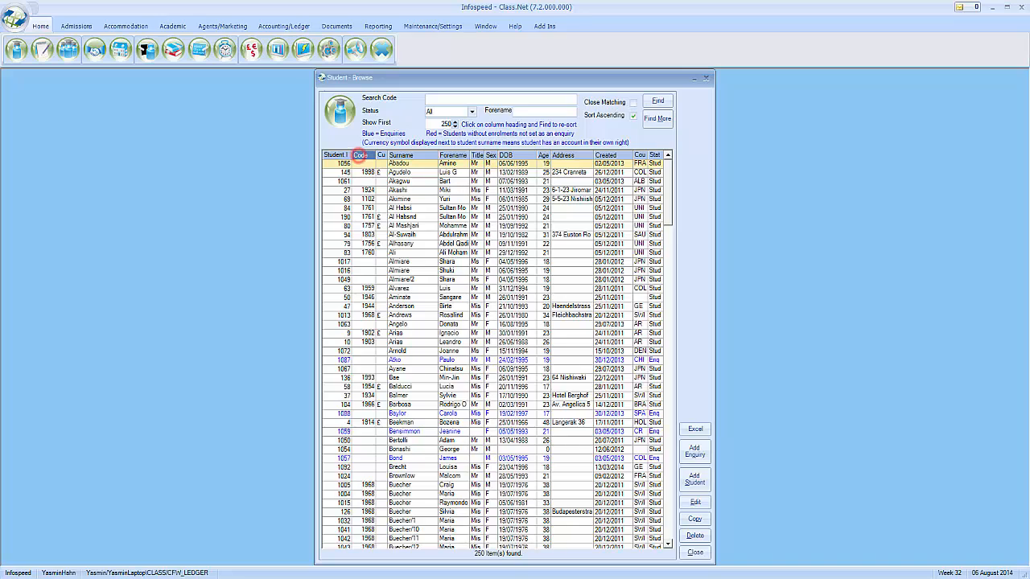
# Make Surname the search column, trial-search 'and', then clear it to list all 250 students
pyautogui.click(381, 155)
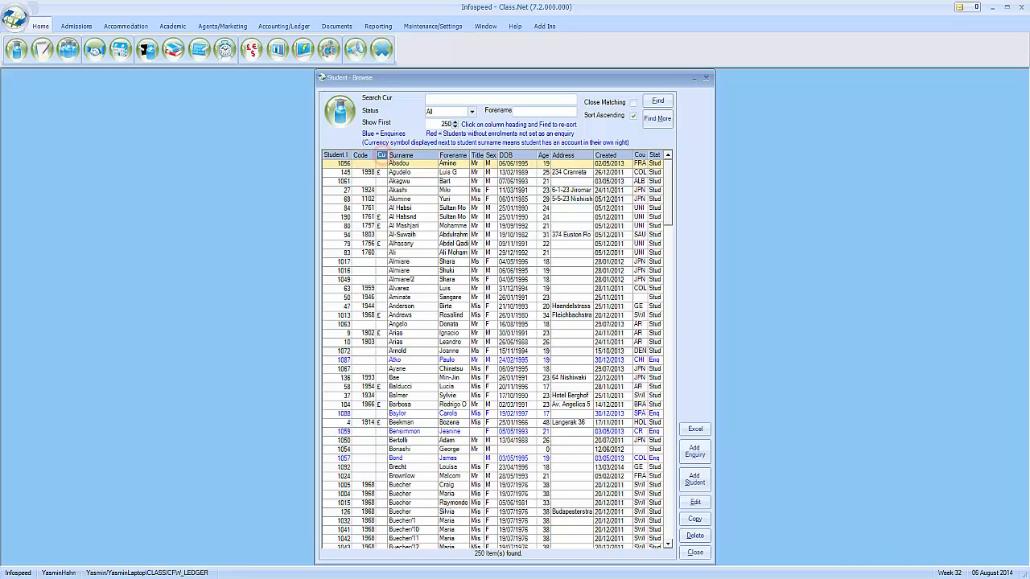
pyautogui.click(401, 155)
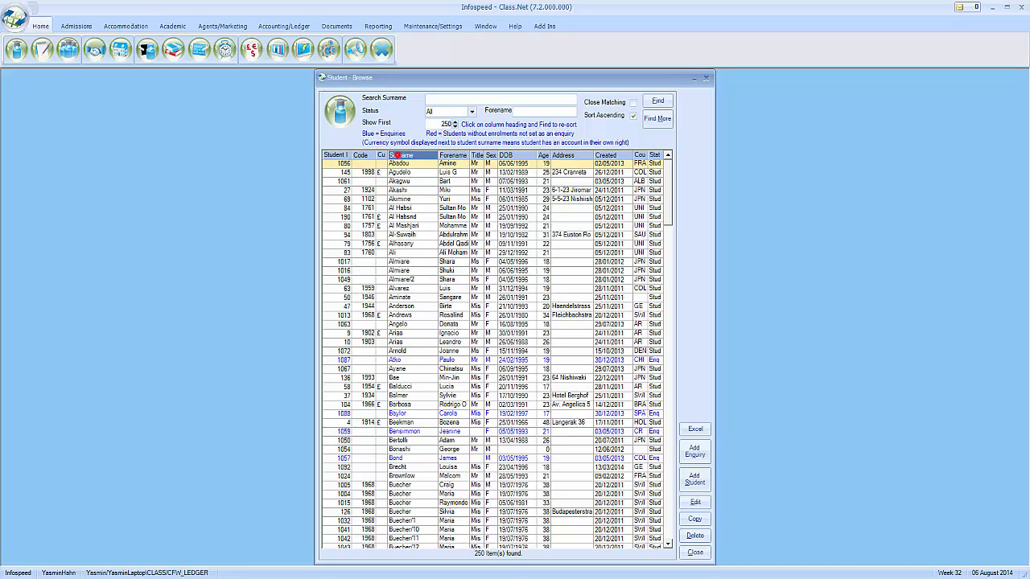
pyautogui.click(499, 99)
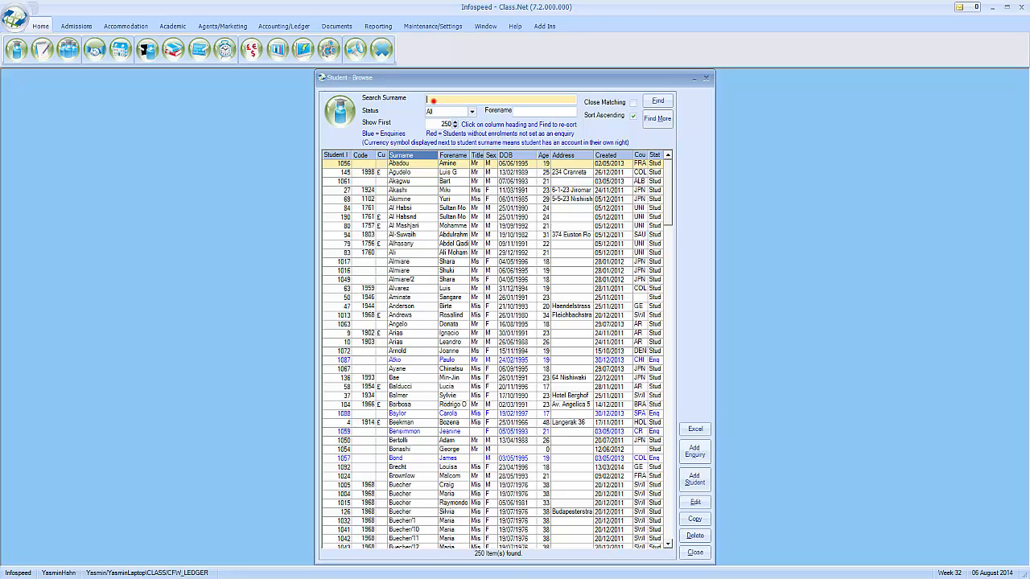
pyautogui.write('and')
pyautogui.press('Return')
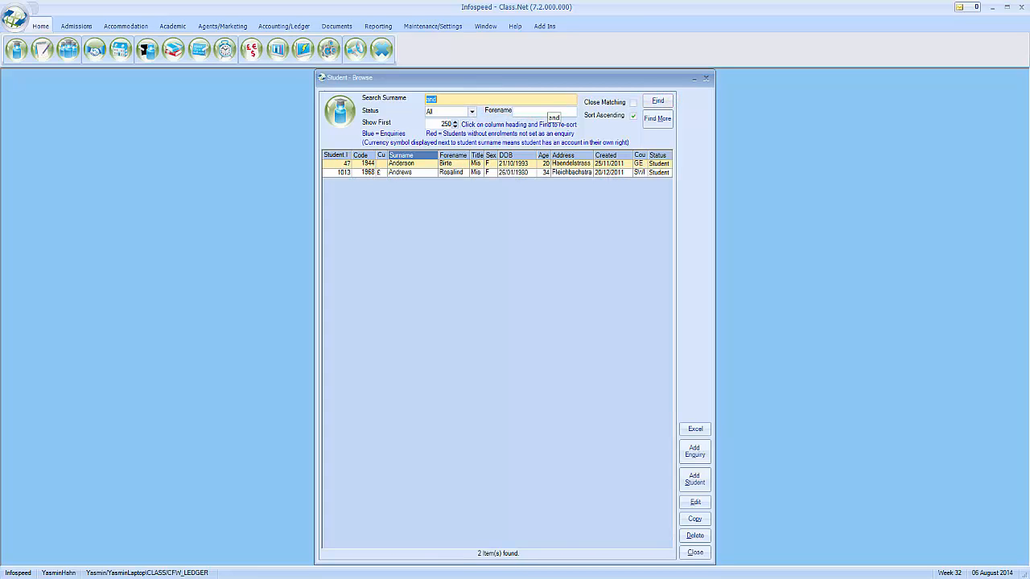
pyautogui.press('BackSpace')
pyautogui.press('Return')
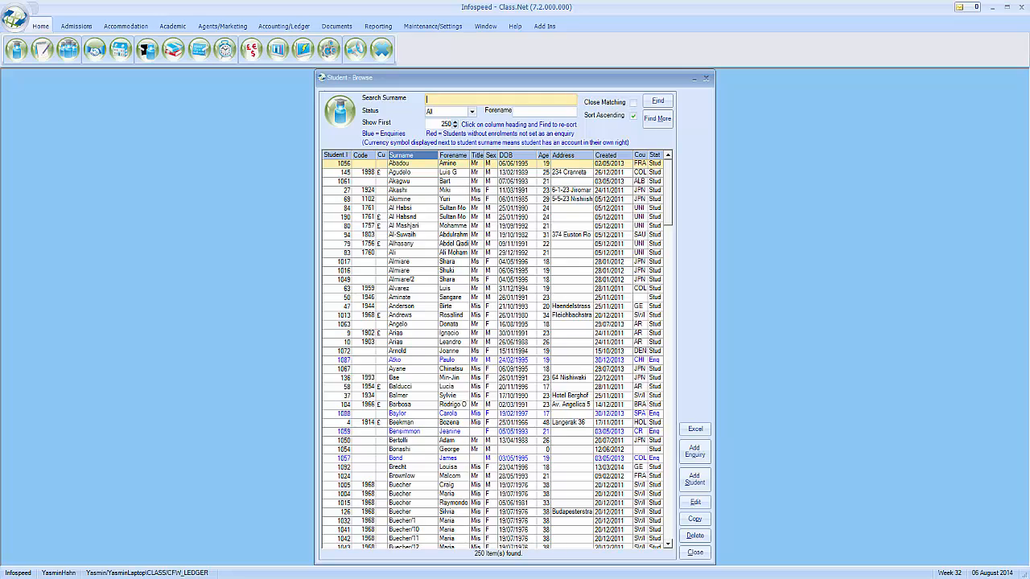
# Select students 1087, 1088 and 1057 in the list
pyautogui.click(586, 359)
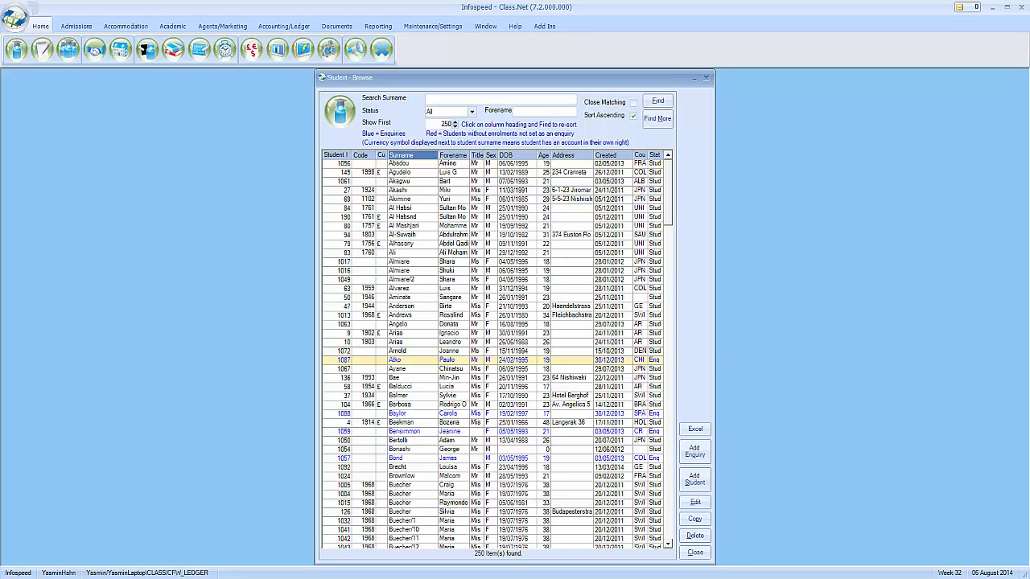
pyautogui.click(566, 413)
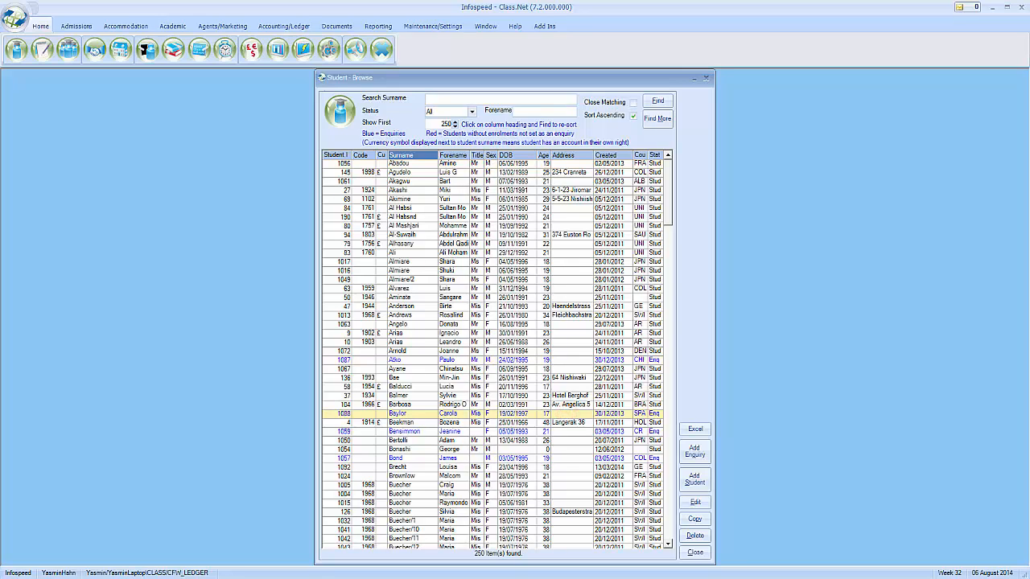
pyautogui.click(561, 459)
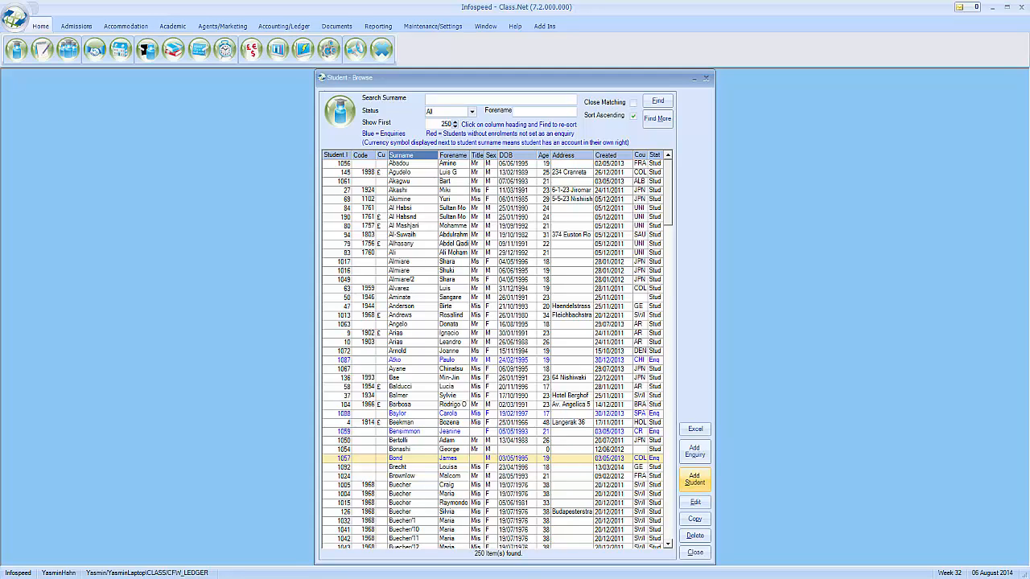
# Add a new student and enter the student's surname and forename
pyautogui.click(693, 480)
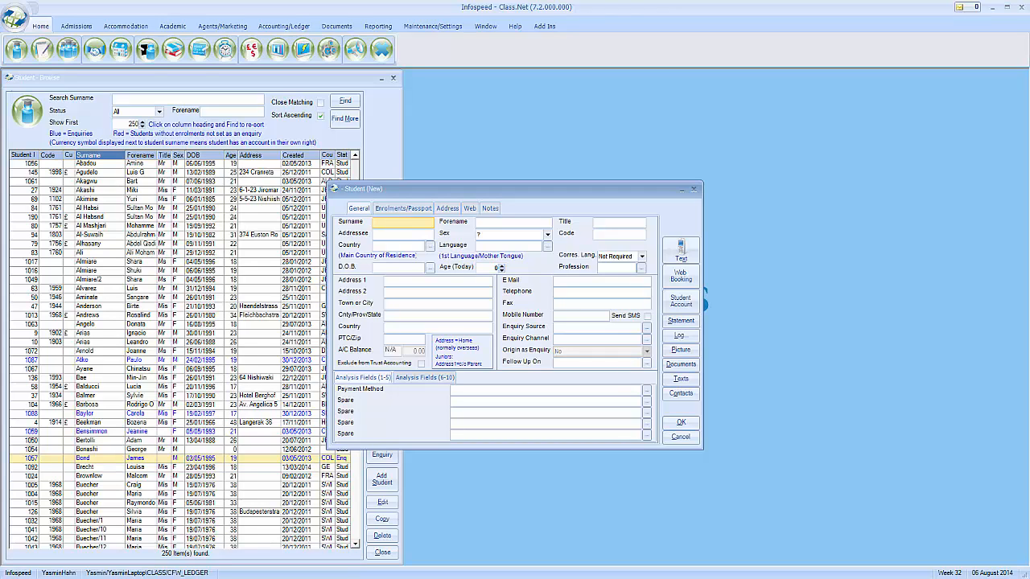
pyautogui.press('Tab')
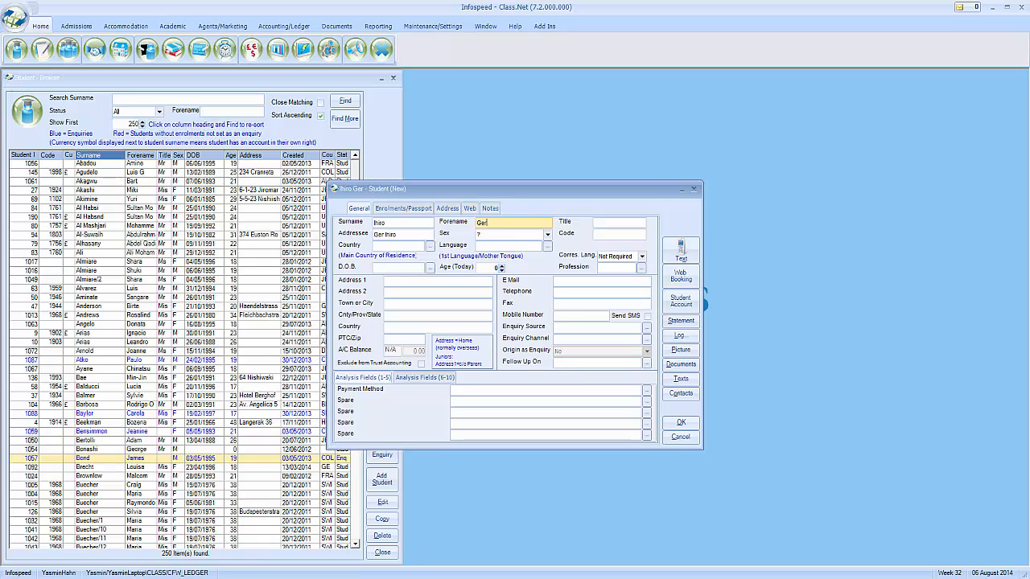
pyautogui.press('Tab')
pyautogui.press('Tab')
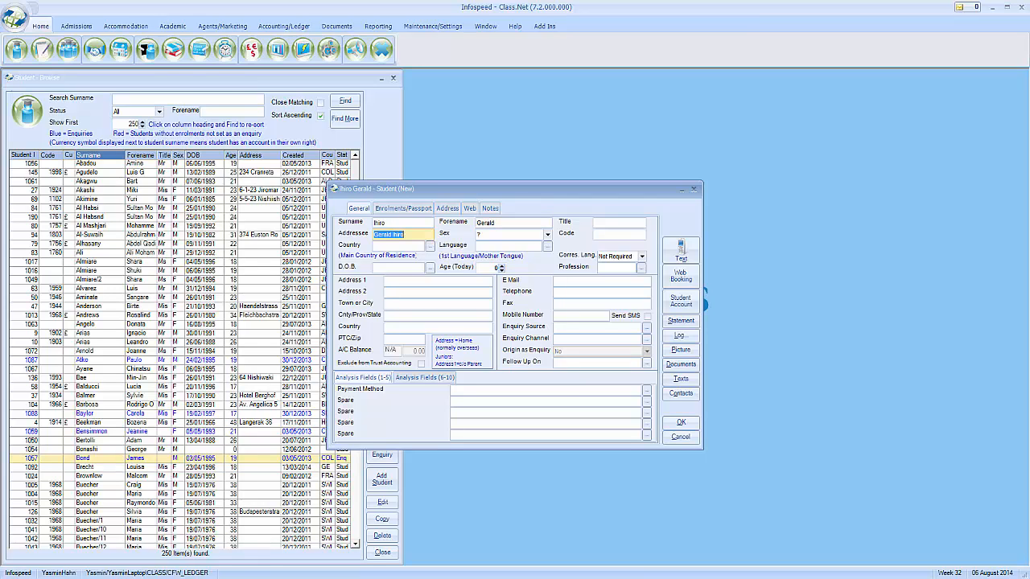
# Set the student's sex to M and country of residence to JPN Japan
pyautogui.click(547, 235)
pyautogui.click(534, 246)
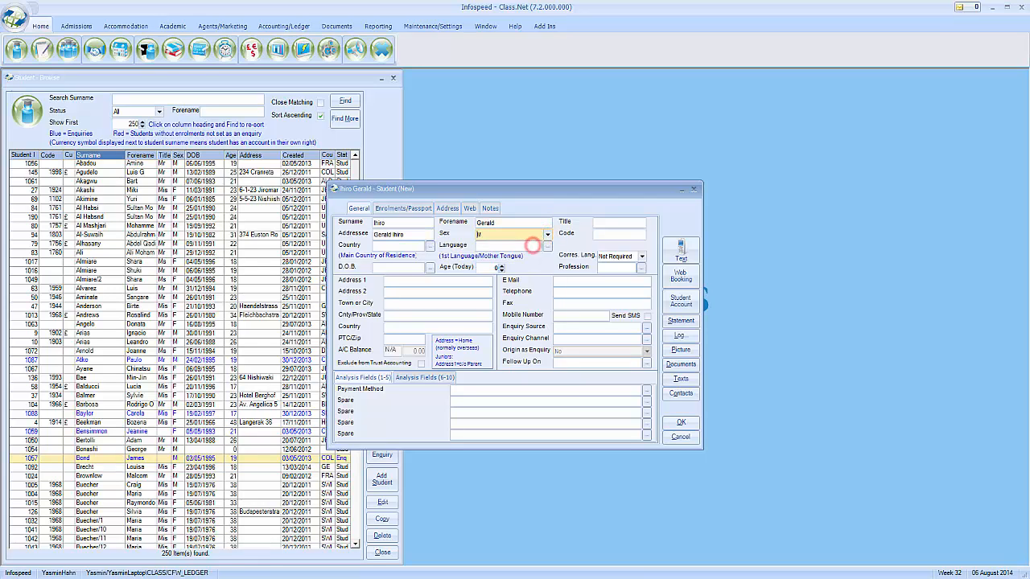
pyautogui.click(429, 245)
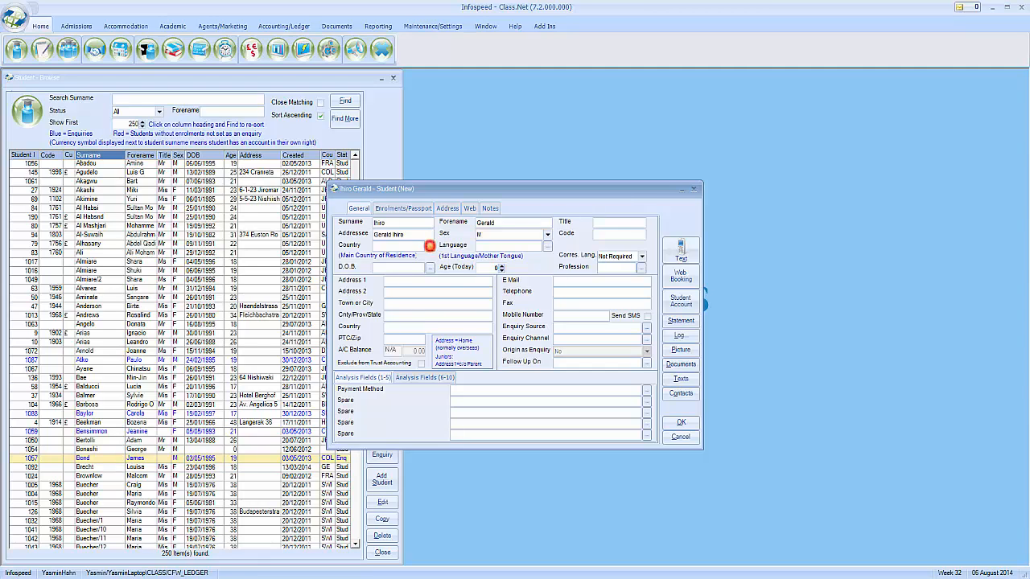
pyautogui.moveTo(596, 250); pyautogui.dragTo(595, 287)
pyautogui.click(499, 333)
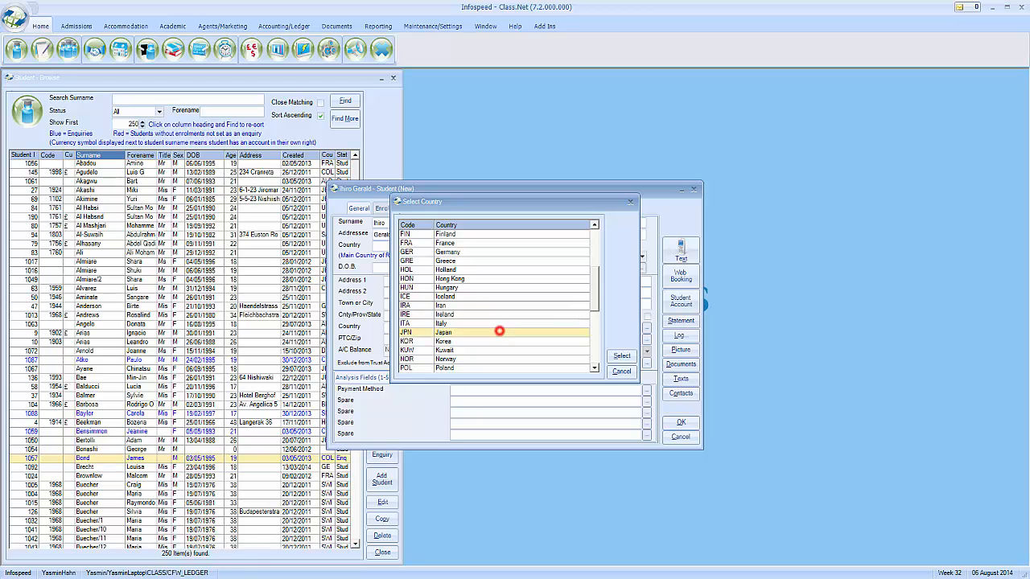
pyautogui.click(622, 356)
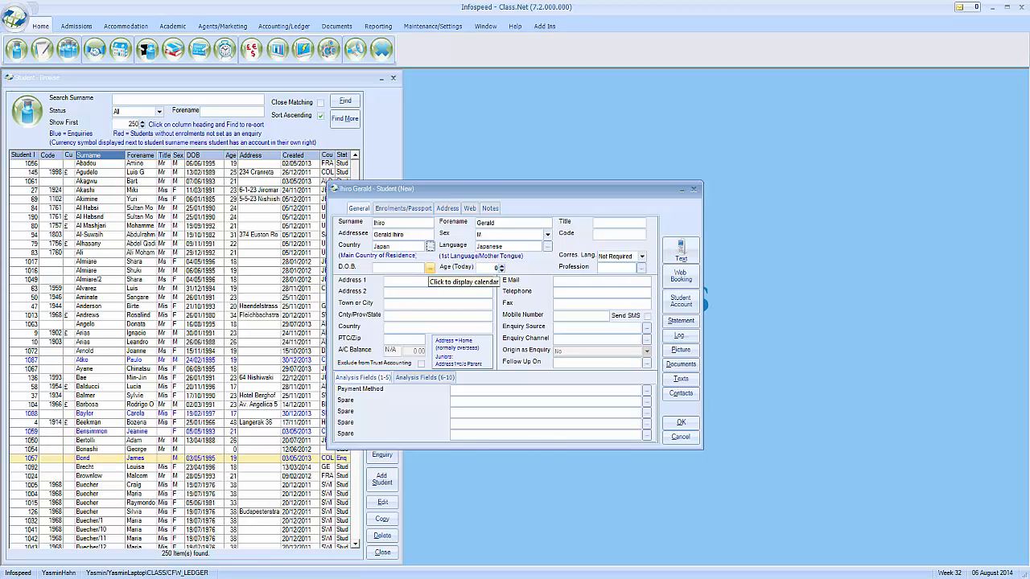
# Pick 14 September 1994 as the date of birth from the calendar
pyautogui.click(429, 268)
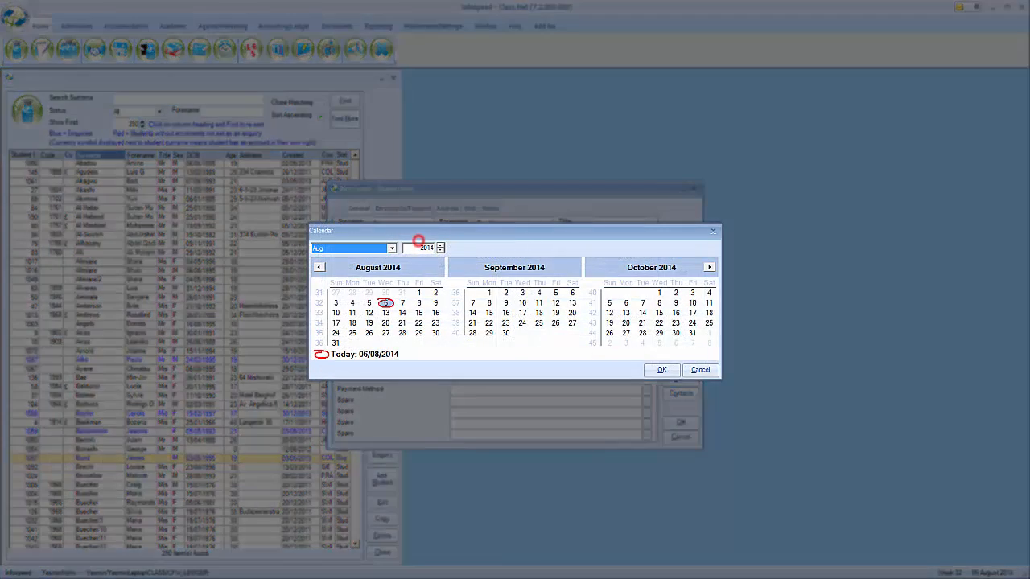
pyautogui.doubleClick(422, 247)
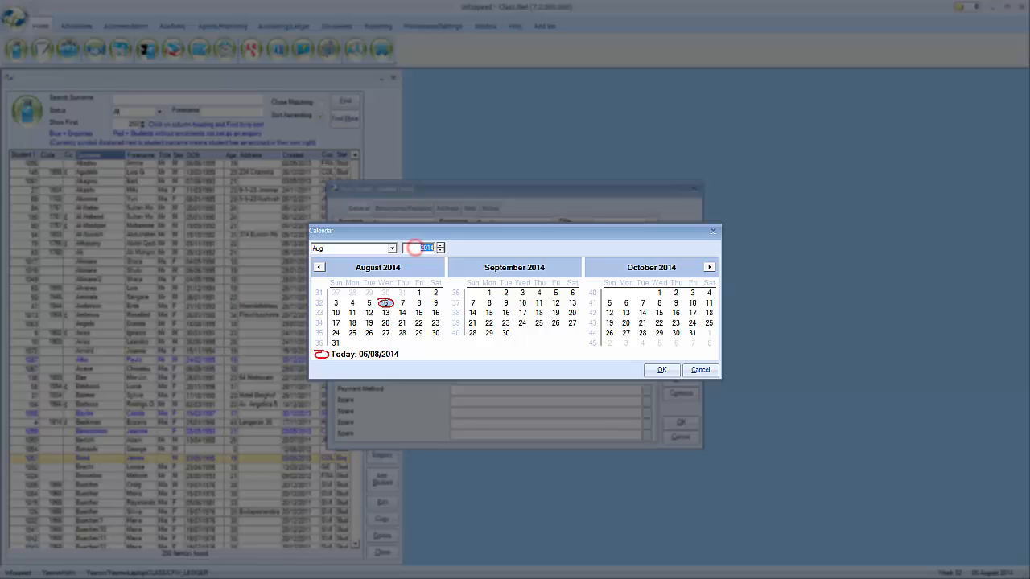
pyautogui.write('1994')
pyautogui.click(522, 312)
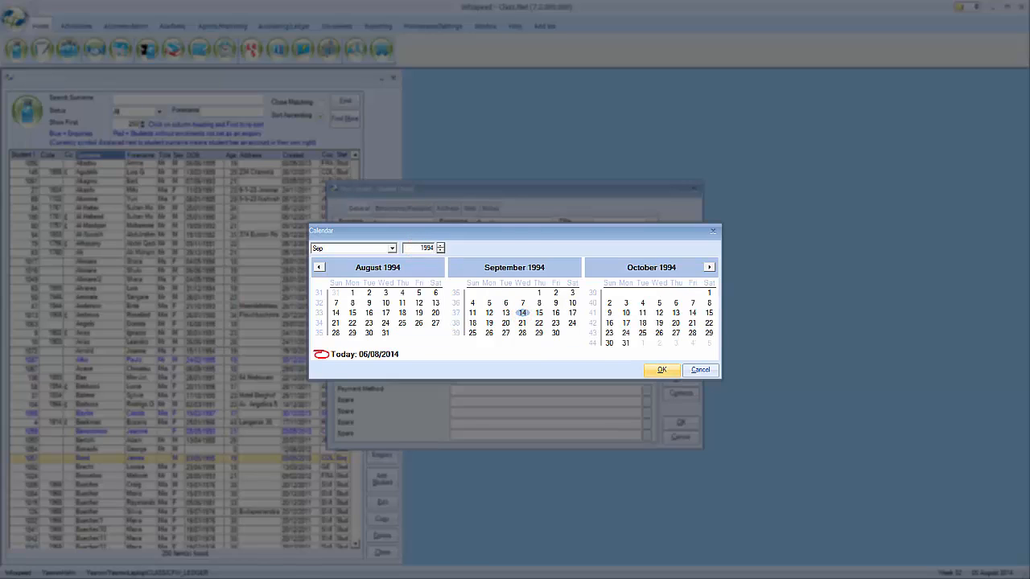
pyautogui.click(657, 372)
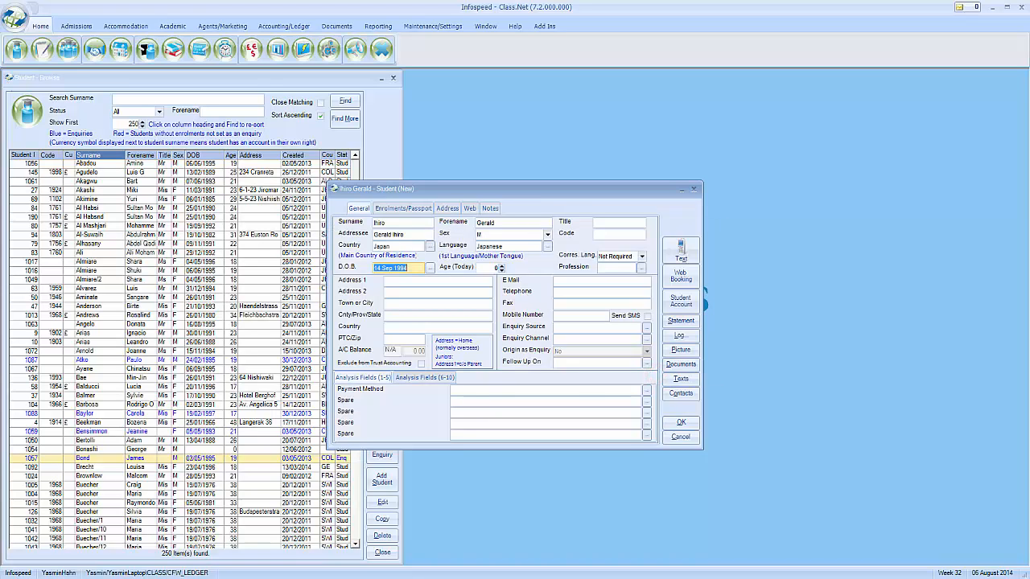
pyautogui.press('Tab')
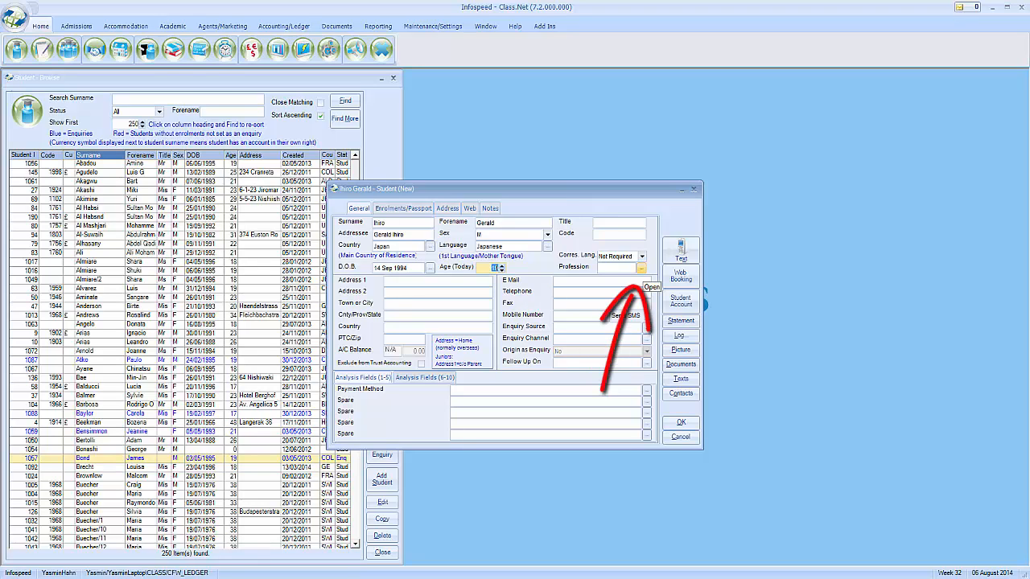
pyautogui.click(641, 269)
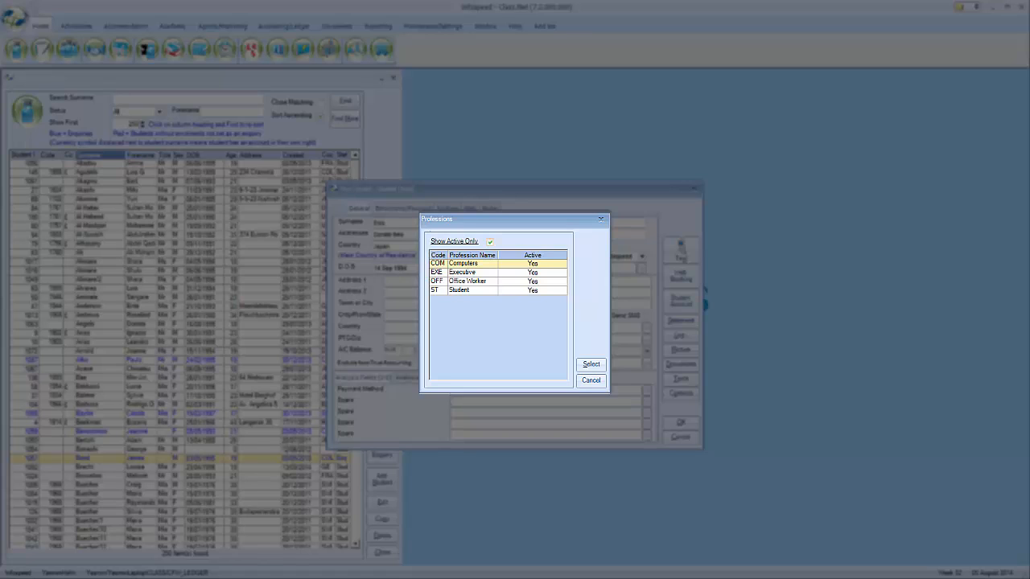
pyautogui.click(520, 282)
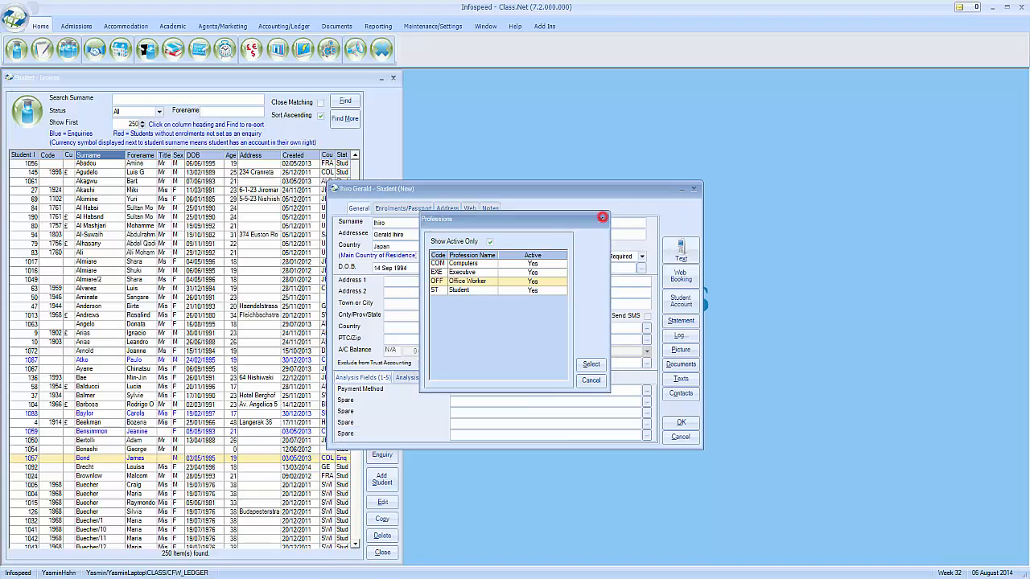
pyautogui.click(601, 219)
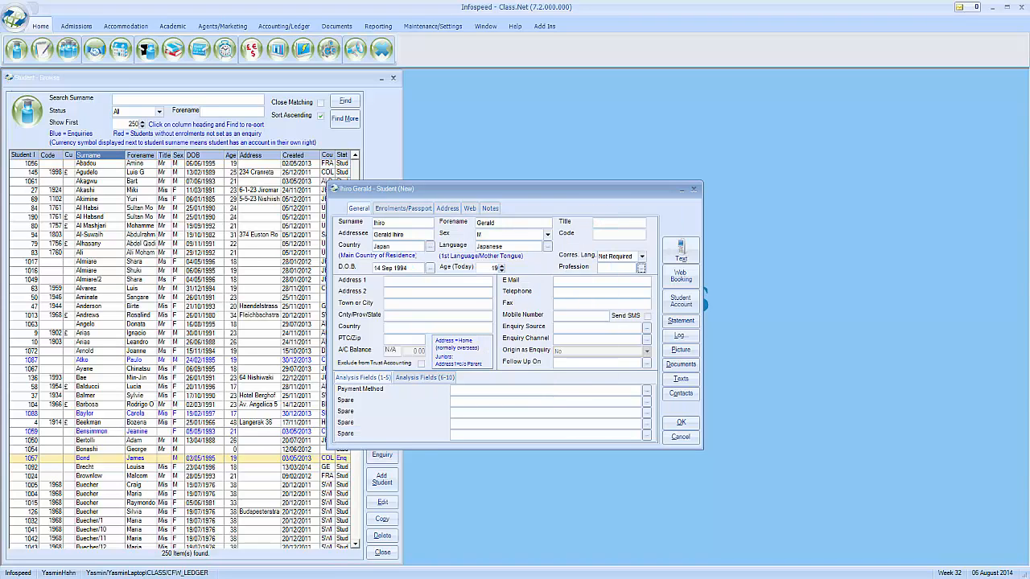
pyautogui.click(438, 281)
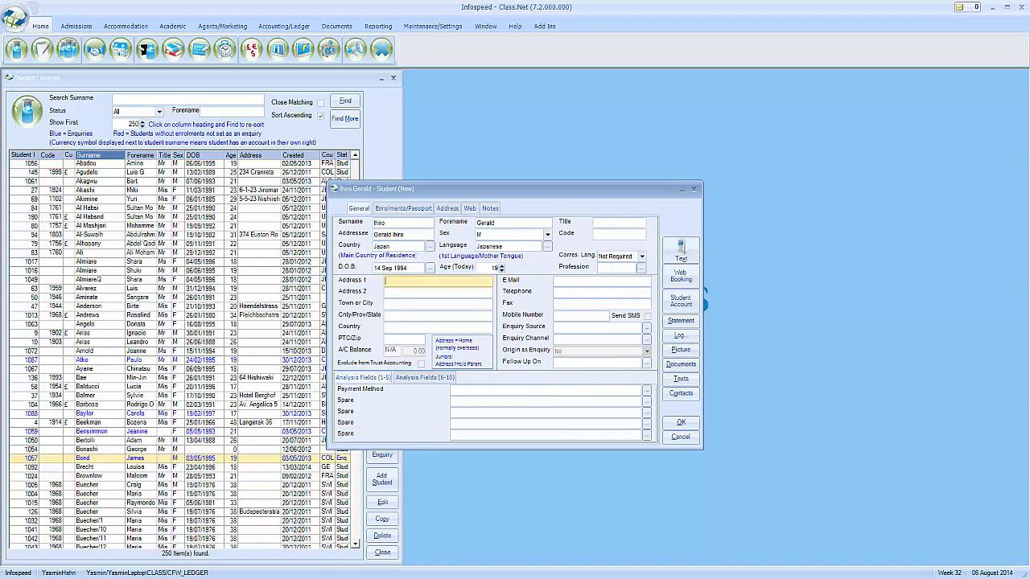
# Fill in the student's e-mail address, leaving the address, telephone, fax and mobile fields blank
pyautogui.click(412, 291)
pyautogui.click(409, 305)
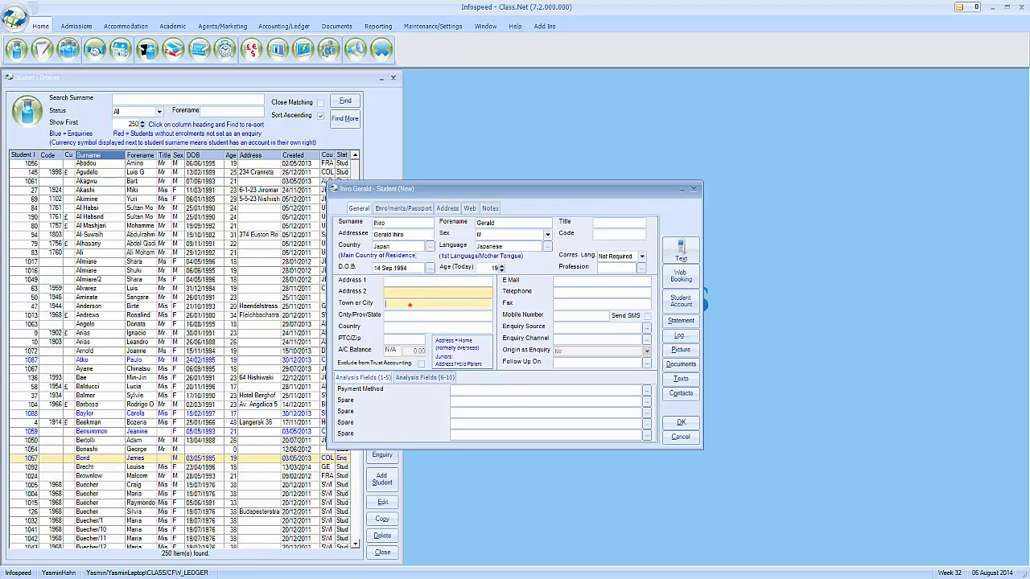
pyautogui.click(409, 316)
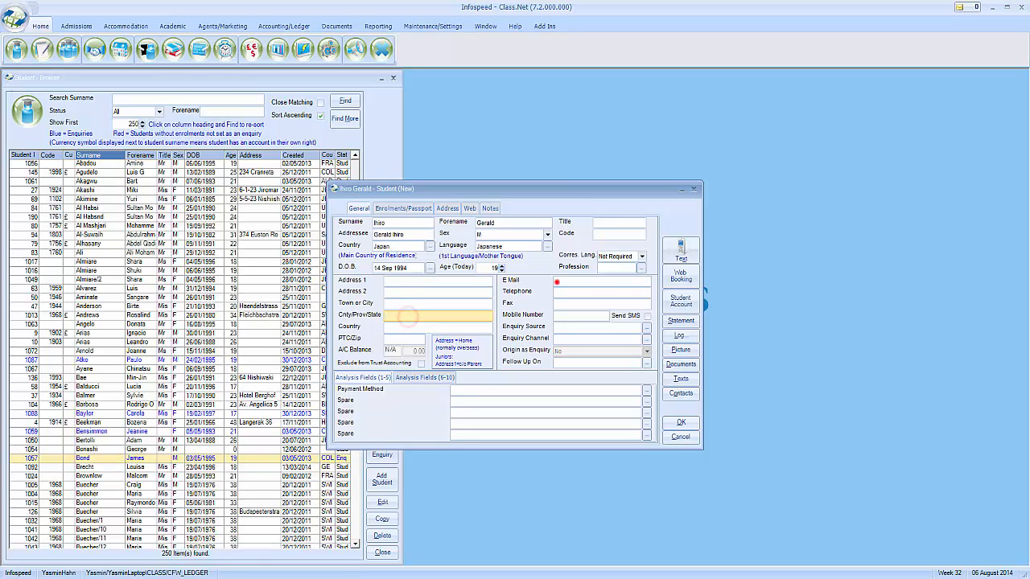
pyautogui.click(555, 280)
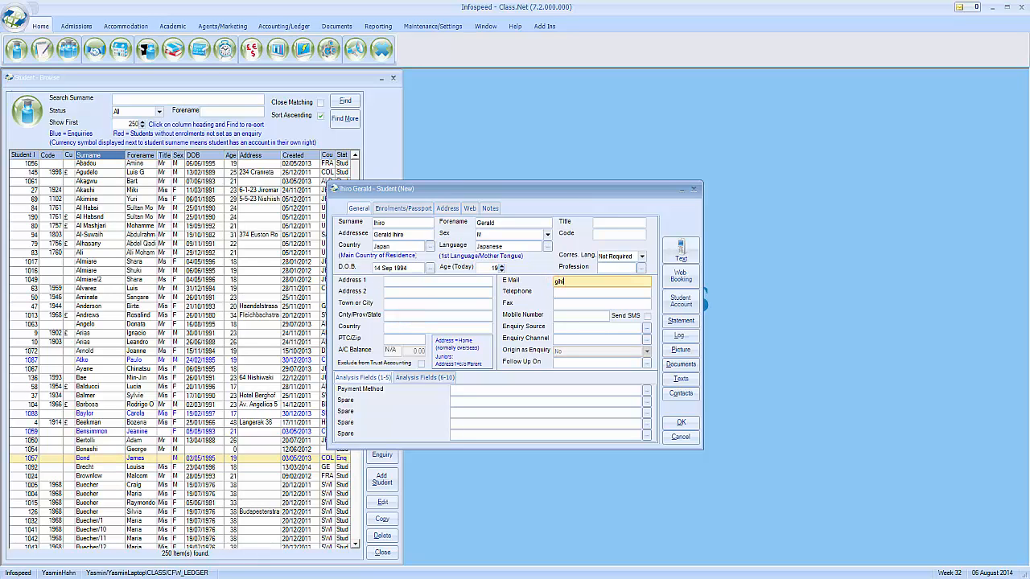
pyautogui.click(603, 290)
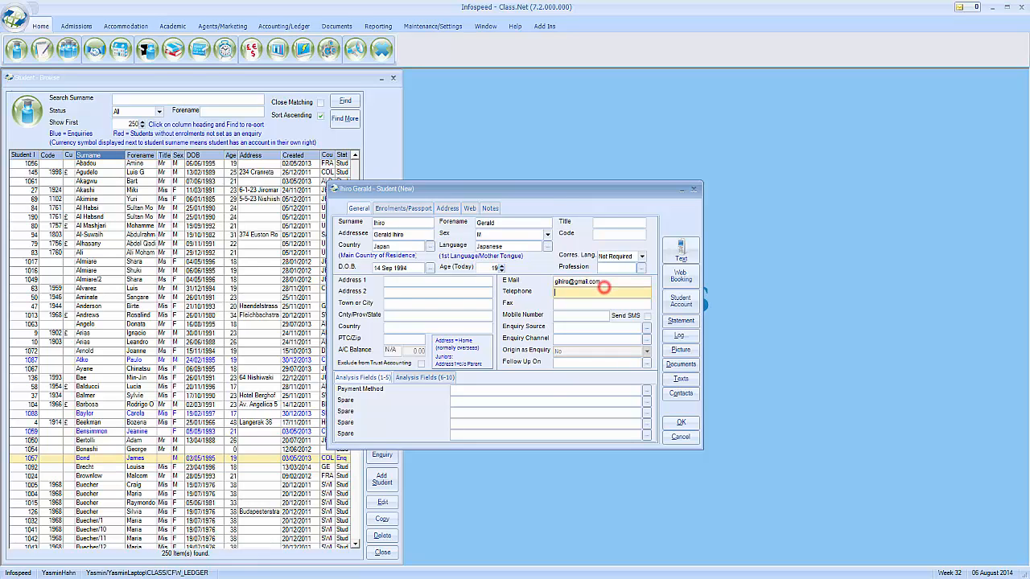
pyautogui.click(596, 304)
pyautogui.click(588, 316)
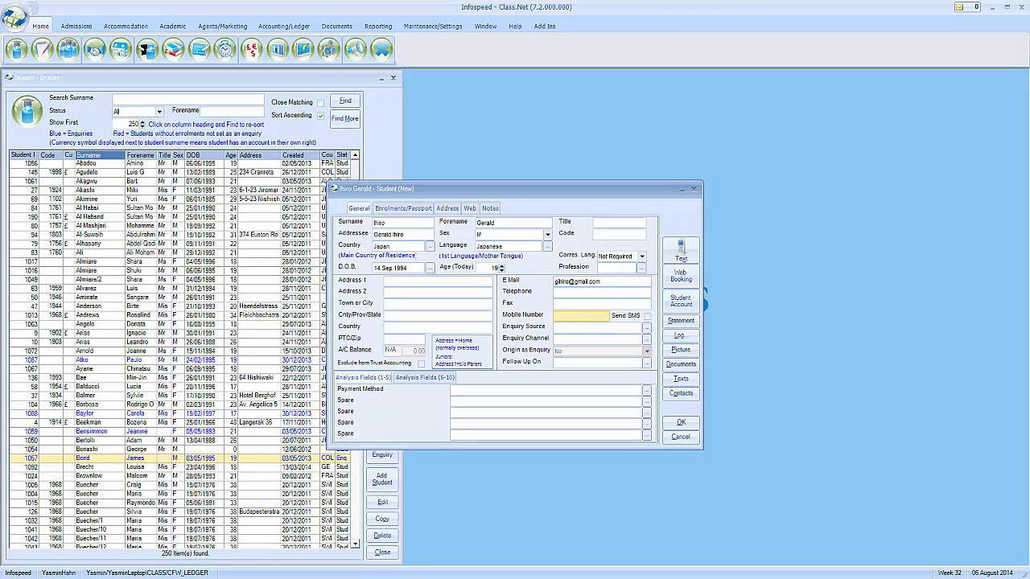
# Choose Mag Ad / Magazine Advert from the Student Source list as the enquiry source
pyautogui.click(647, 329)
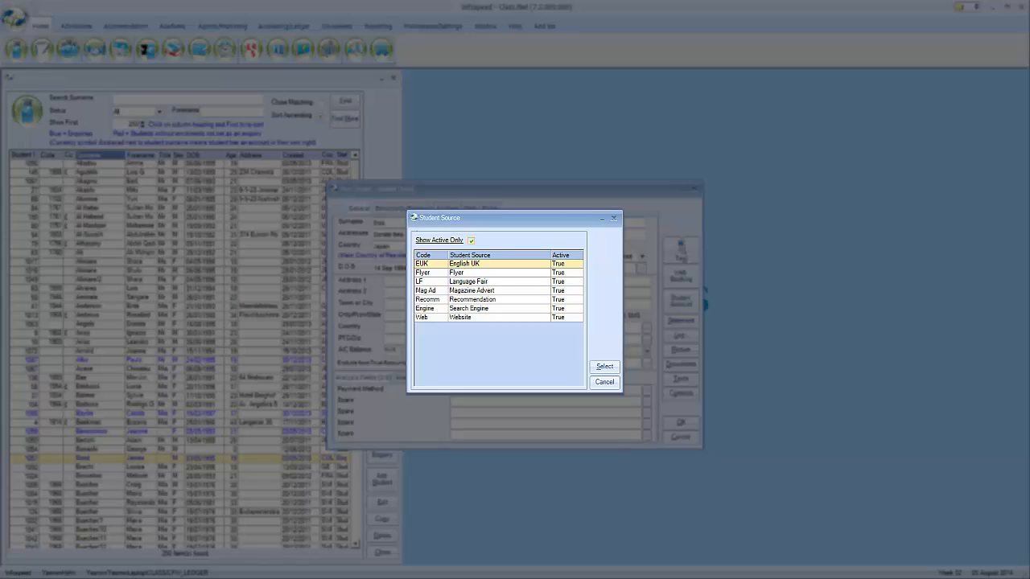
pyautogui.click(535, 272)
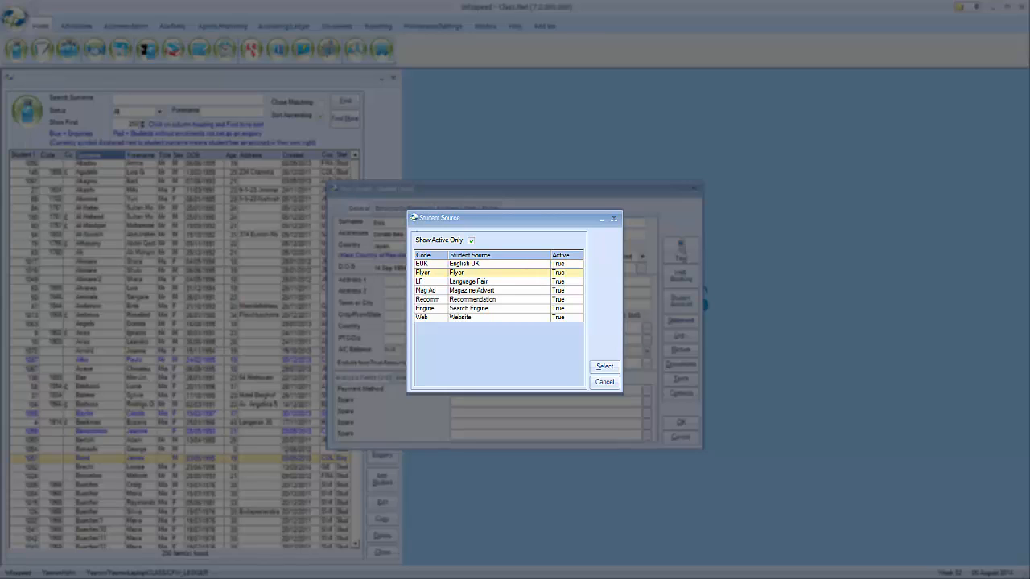
pyautogui.click(522, 290)
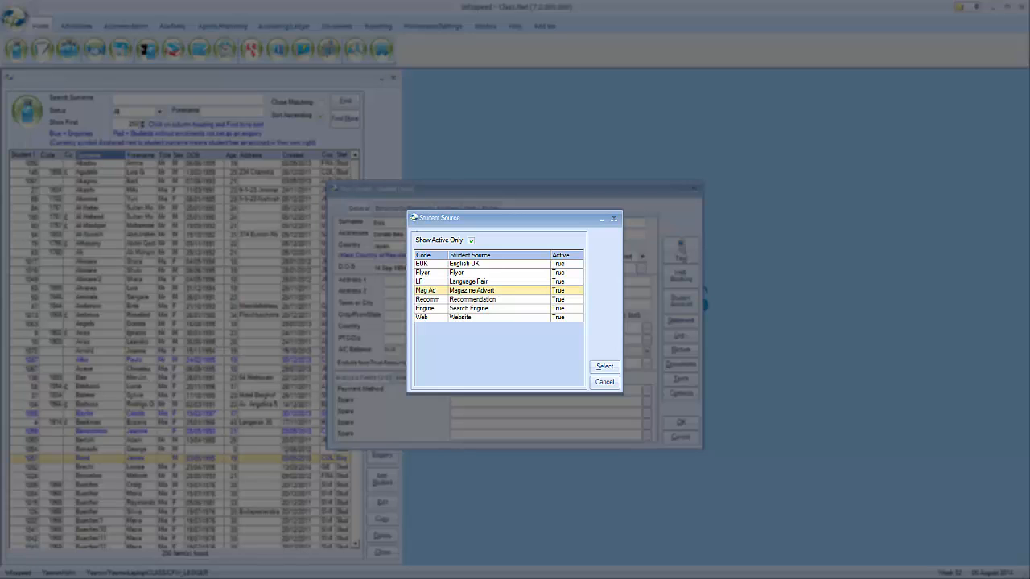
pyautogui.click(604, 366)
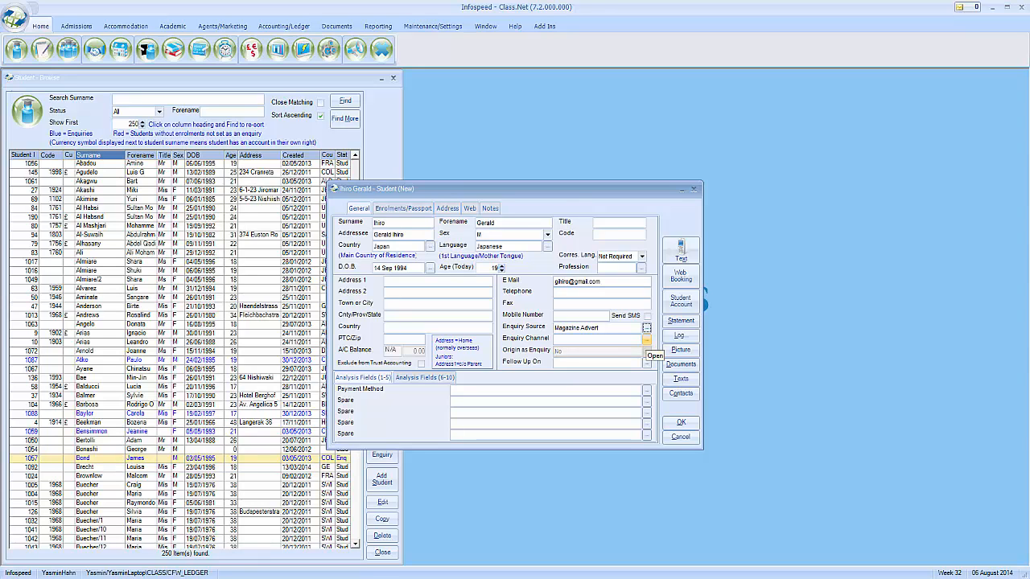
# Select Attendance at fair from the Enquiry Channel Find list
pyautogui.click(646, 340)
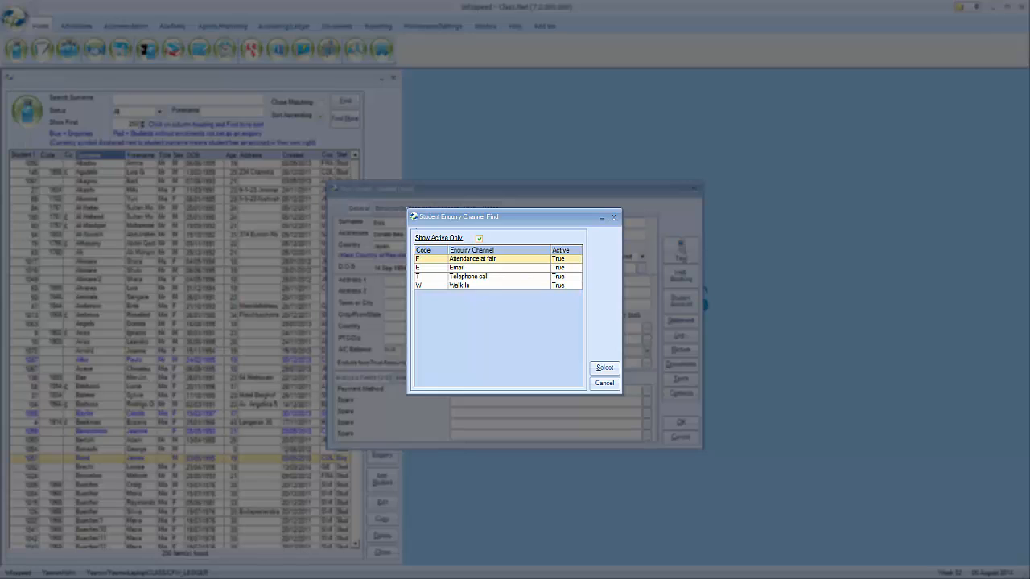
pyautogui.click(605, 367)
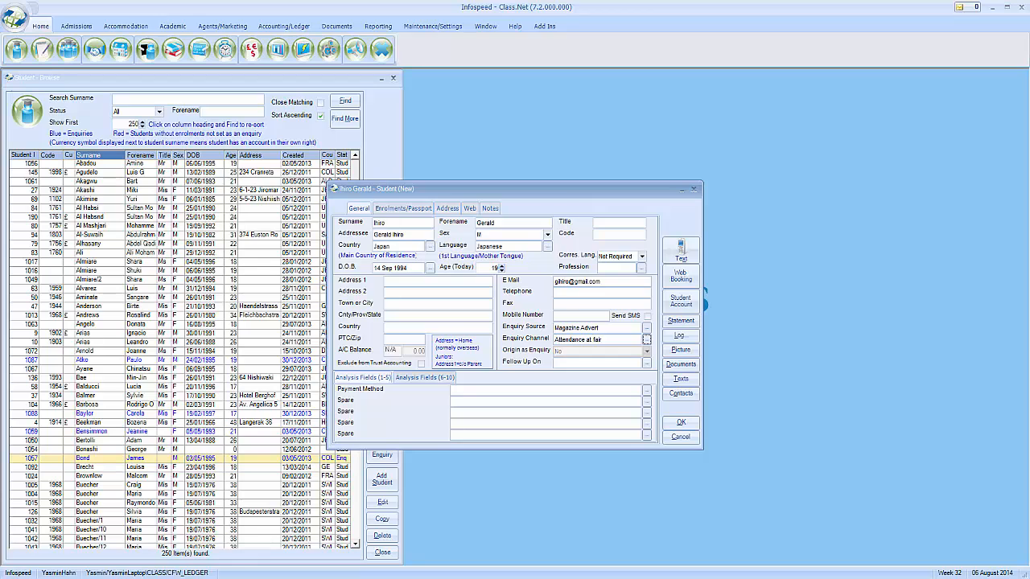
# Step through the Payment Method and Spare fields in Analysis Fields (1-5)
pyautogui.click(461, 390)
pyautogui.click(461, 400)
pyautogui.click(461, 411)
pyautogui.click(461, 423)
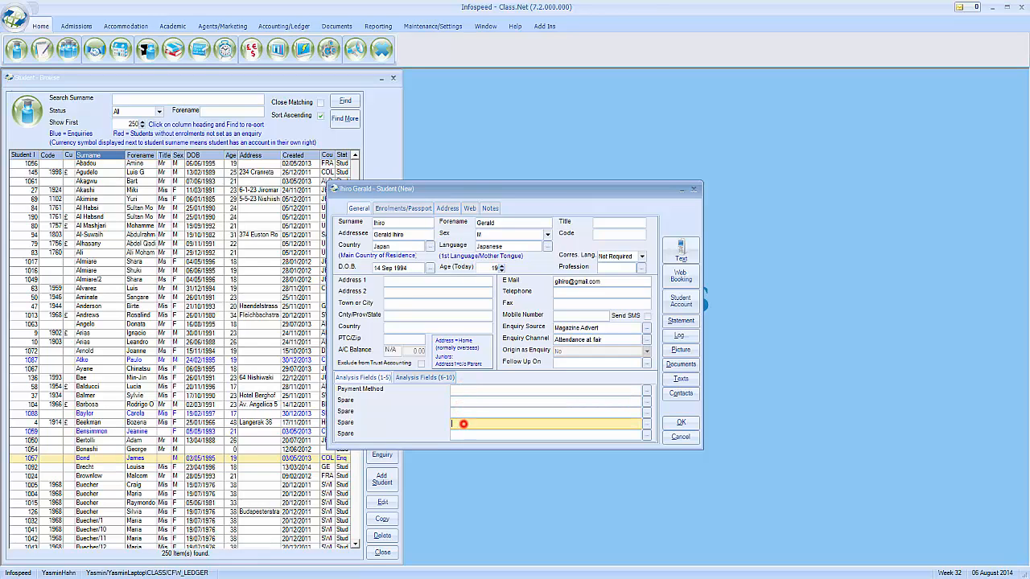
pyautogui.click(461, 436)
# Review the Spare fields in Analysis Fields (6-10), then show the Notes page
pyautogui.click(425, 377)
pyautogui.click(461, 390)
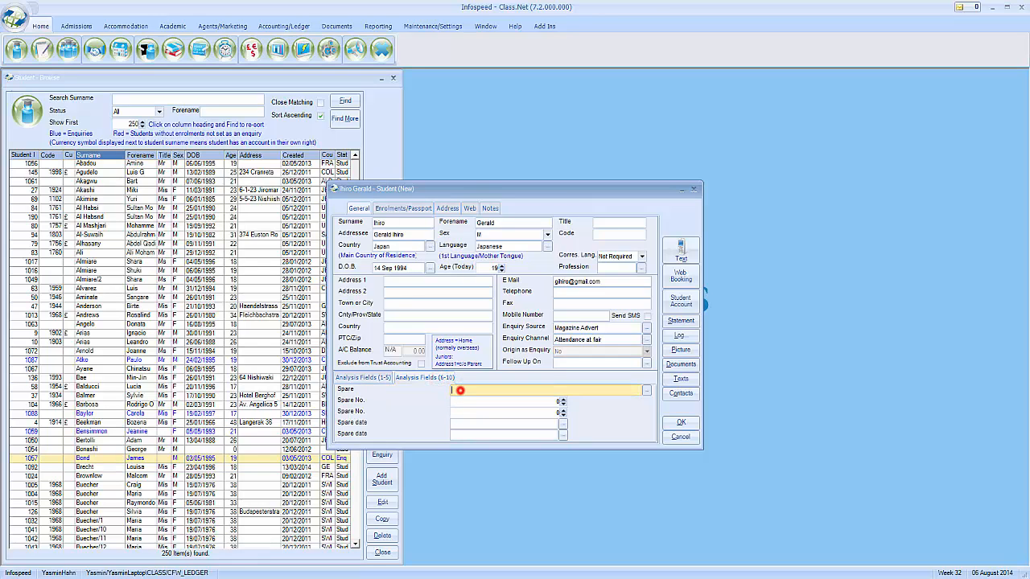
pyautogui.click(461, 400)
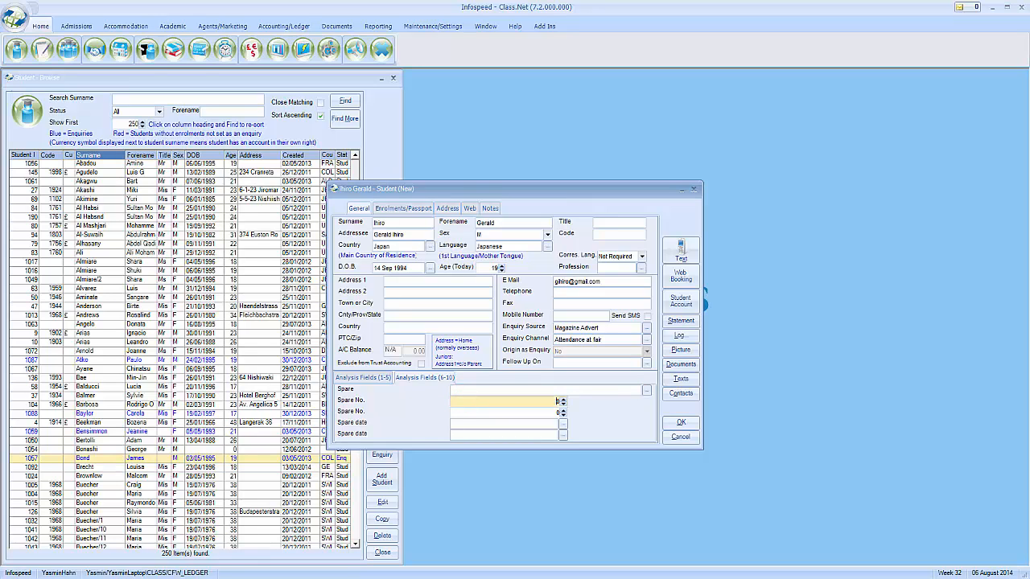
pyautogui.click(463, 411)
pyautogui.click(461, 422)
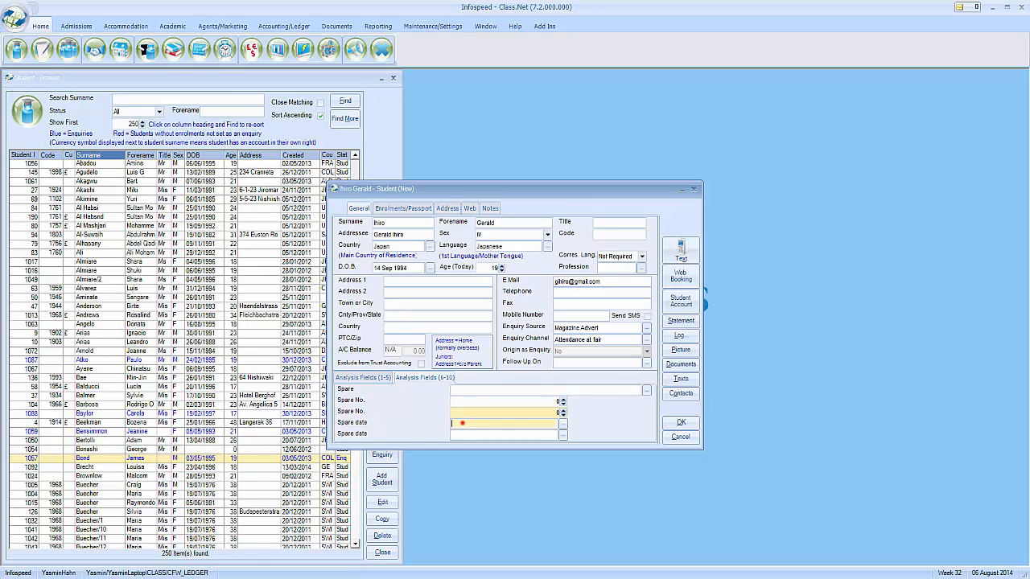
pyautogui.click(459, 433)
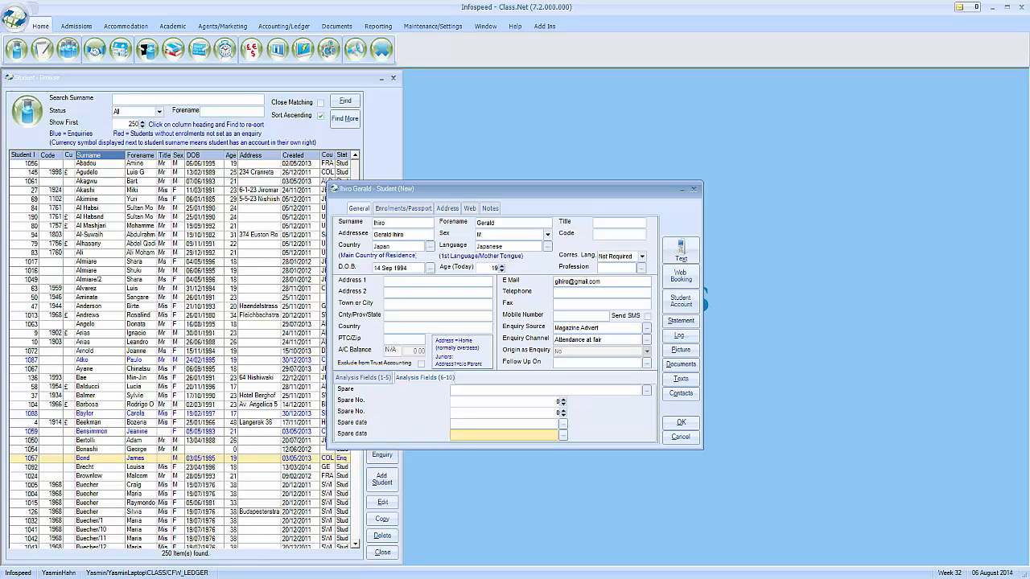
pyautogui.click(383, 377)
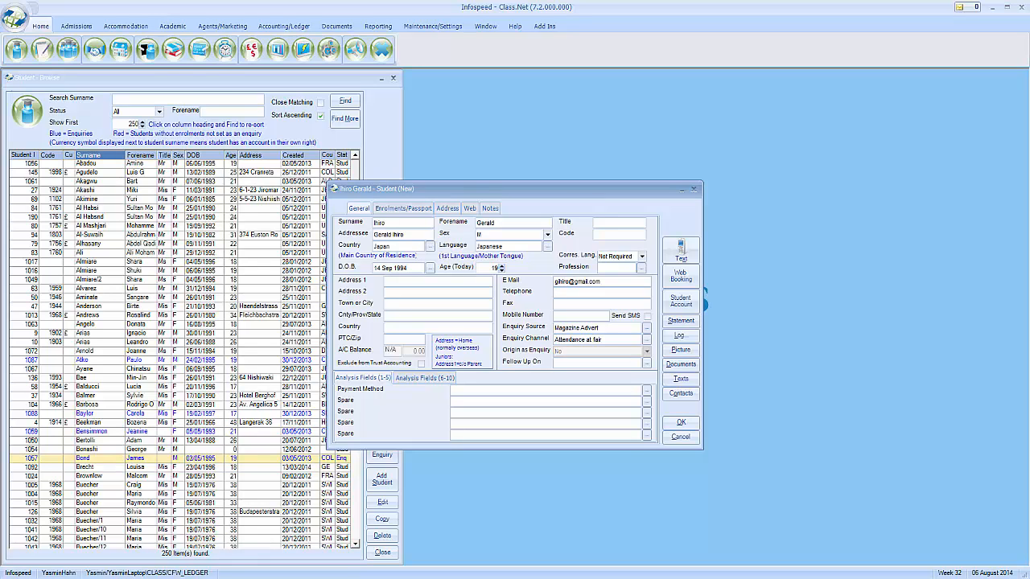
pyautogui.click(490, 207)
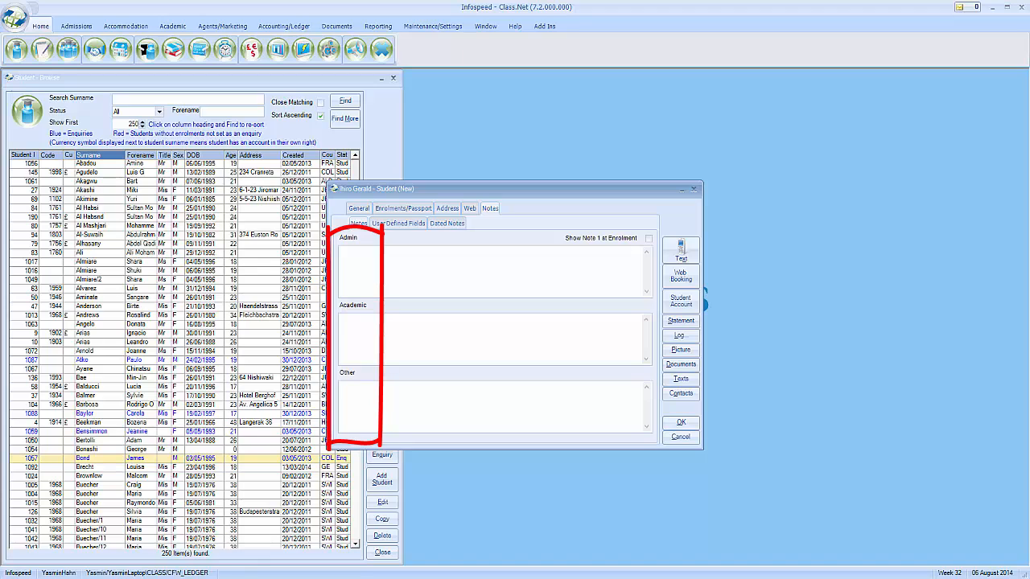
# On the Enrolments/Passport page, enter the passport number and expiry date 5/5/15
pyautogui.click(358, 208)
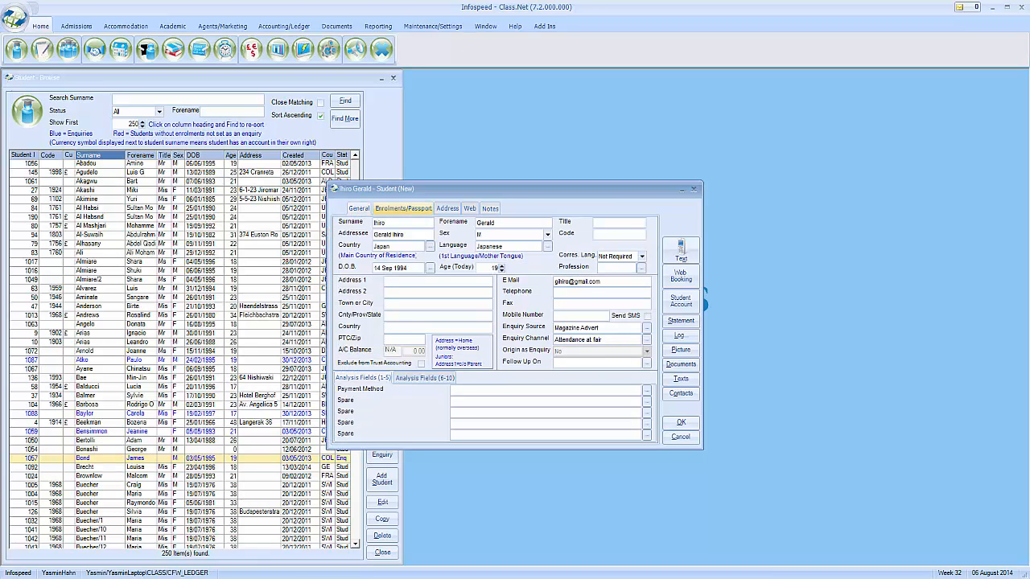
pyautogui.click(394, 209)
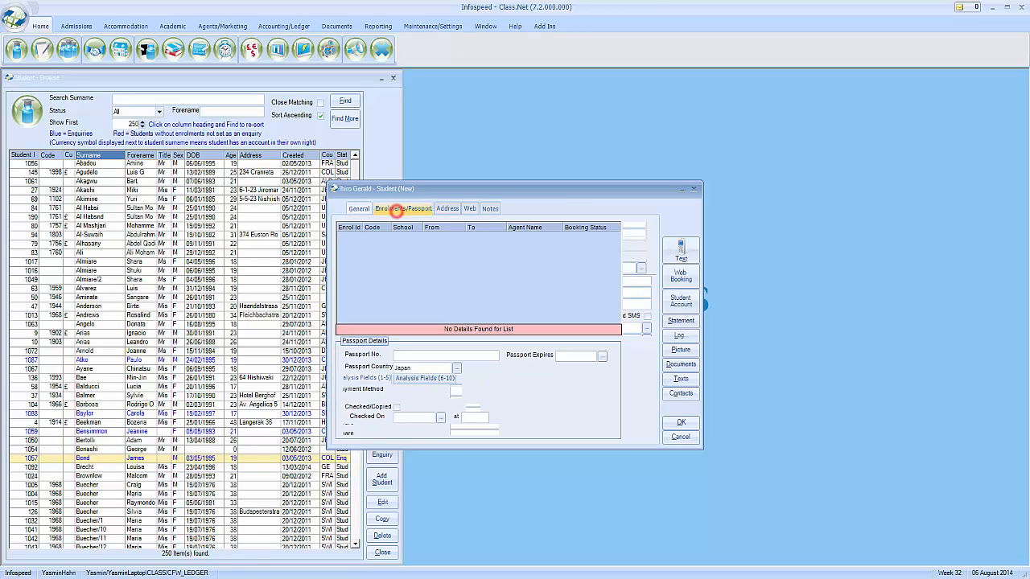
pyautogui.click(406, 355)
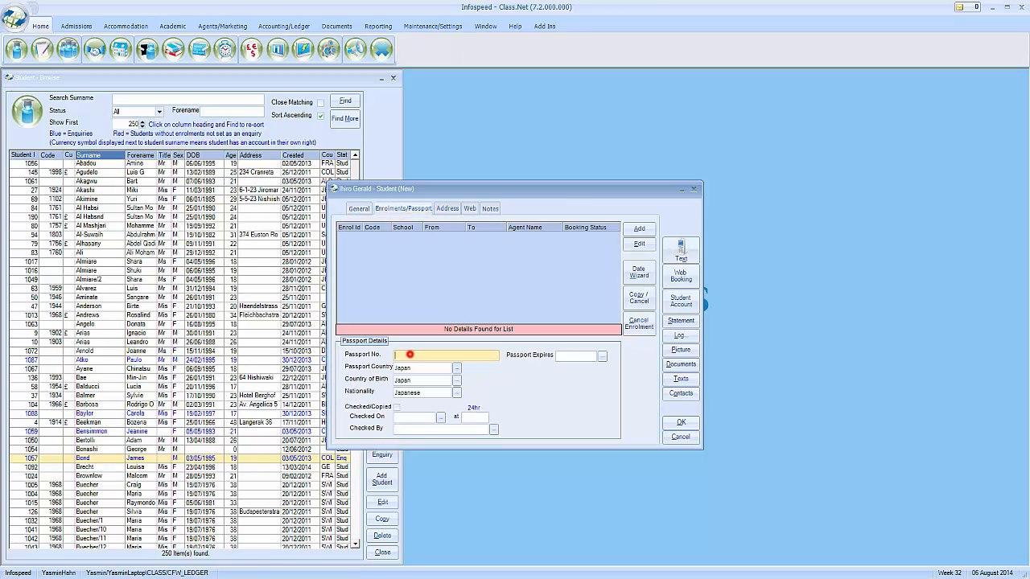
pyautogui.press('Tab')
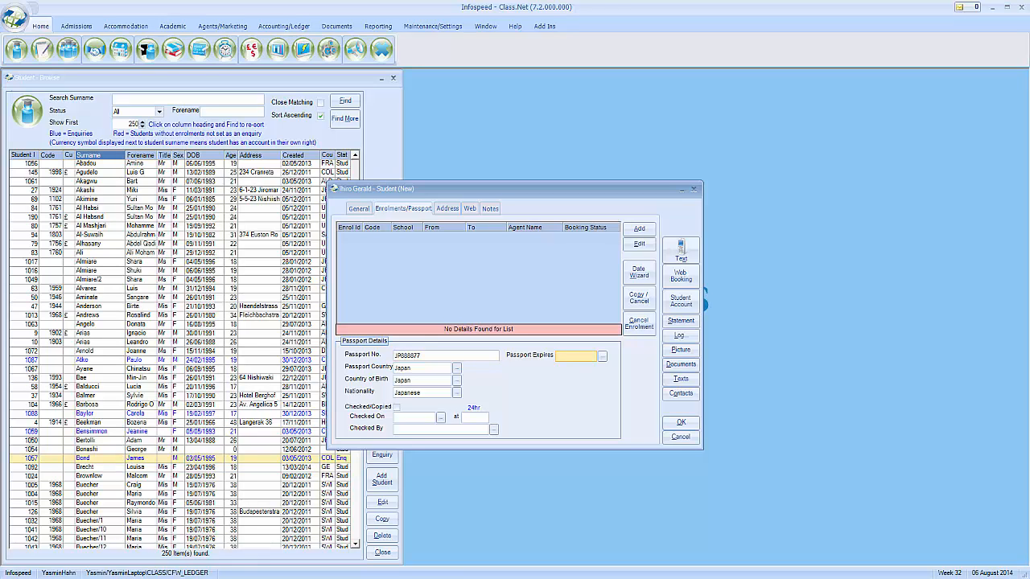
pyautogui.write('5/5/15')
pyautogui.press('Tab')
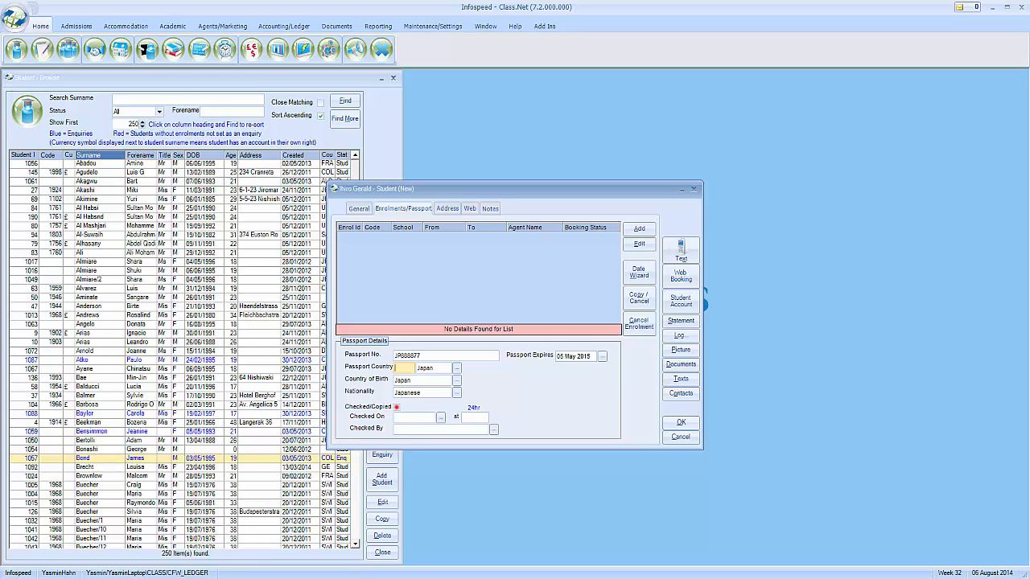
# Tick Checked/Copied for the passport, then save the student and add a new enrolment
pyautogui.click(395, 407)
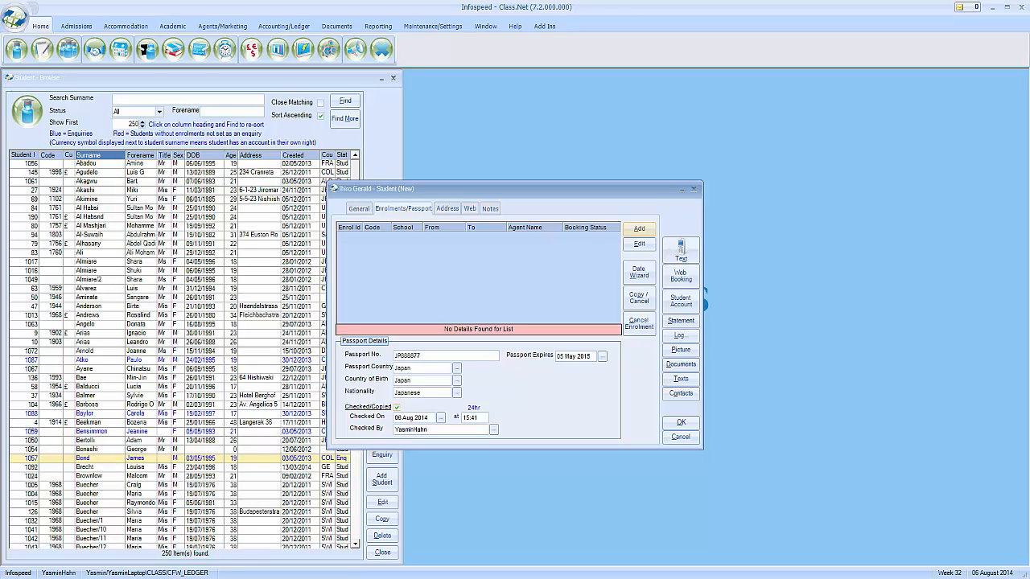
pyautogui.click(638, 228)
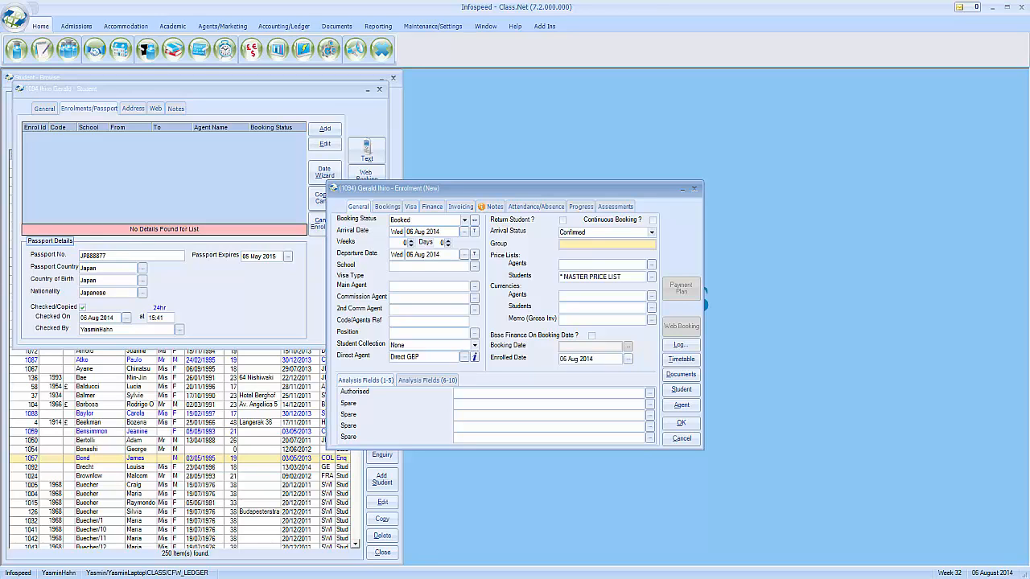
# After viewing the status types, set booking status to Booked and bring up the Arrival Date calendar
pyautogui.click(464, 220)
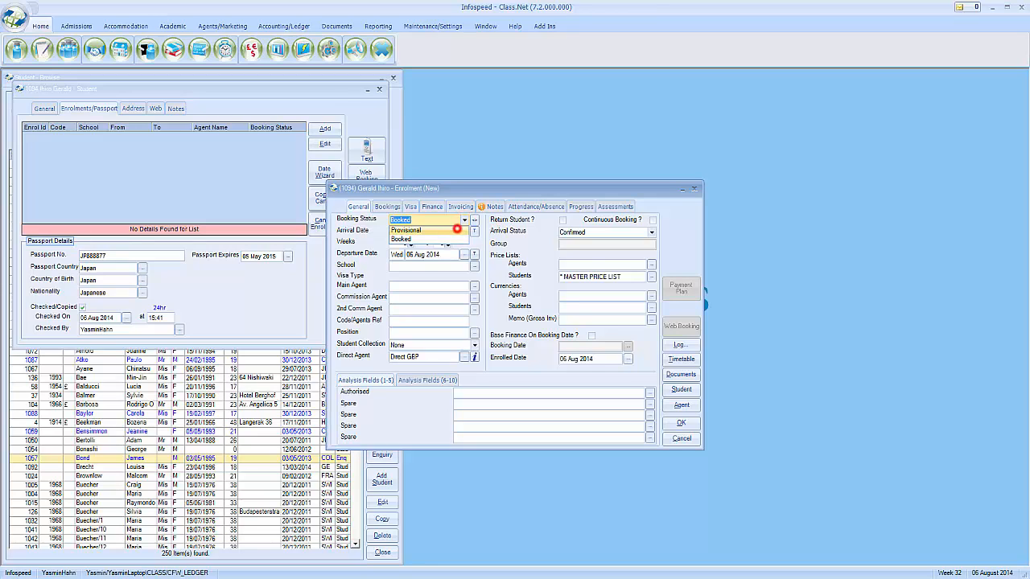
pyautogui.click(415, 230)
pyautogui.click(475, 220)
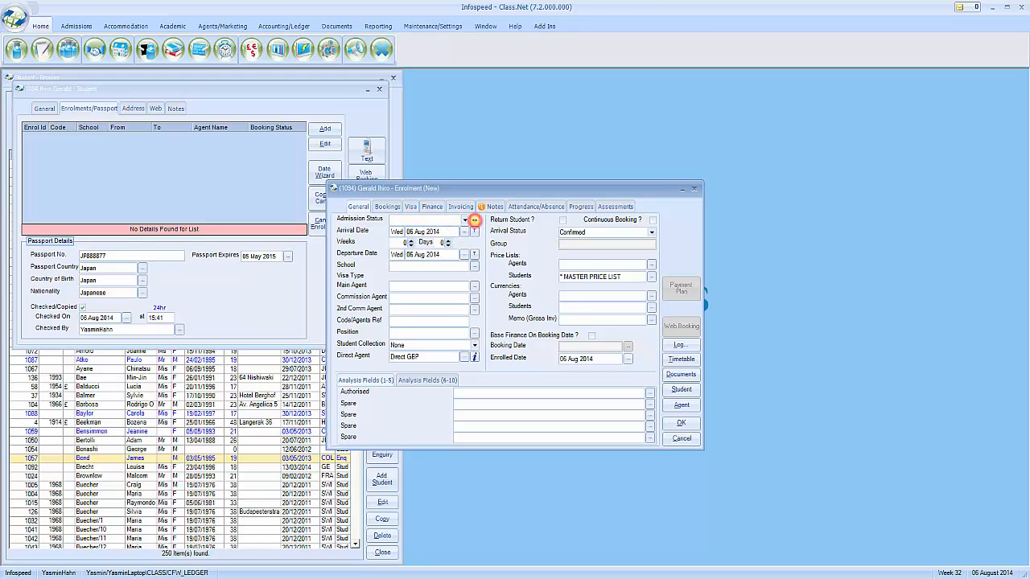
pyautogui.click(465, 220)
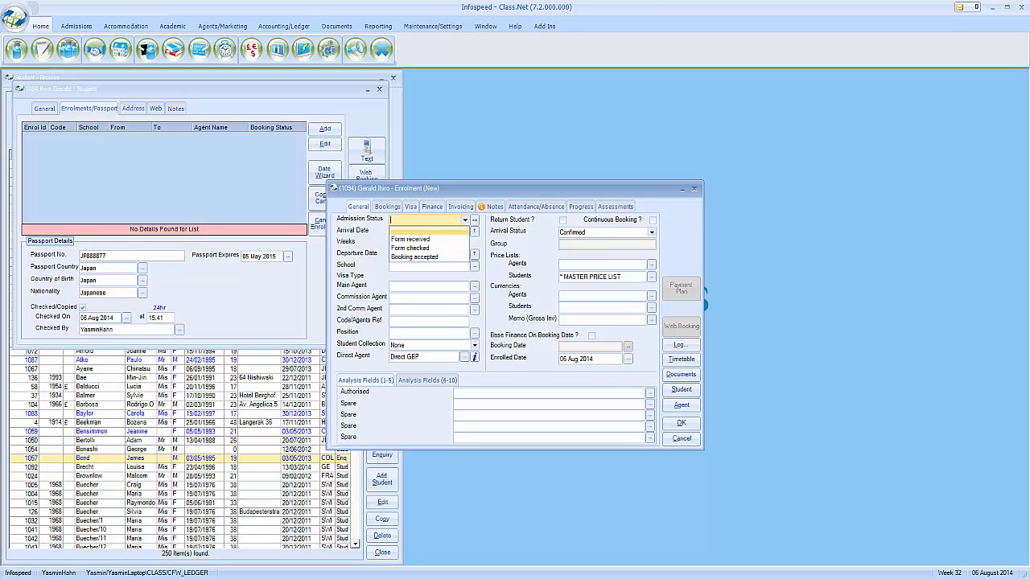
pyautogui.click(475, 221)
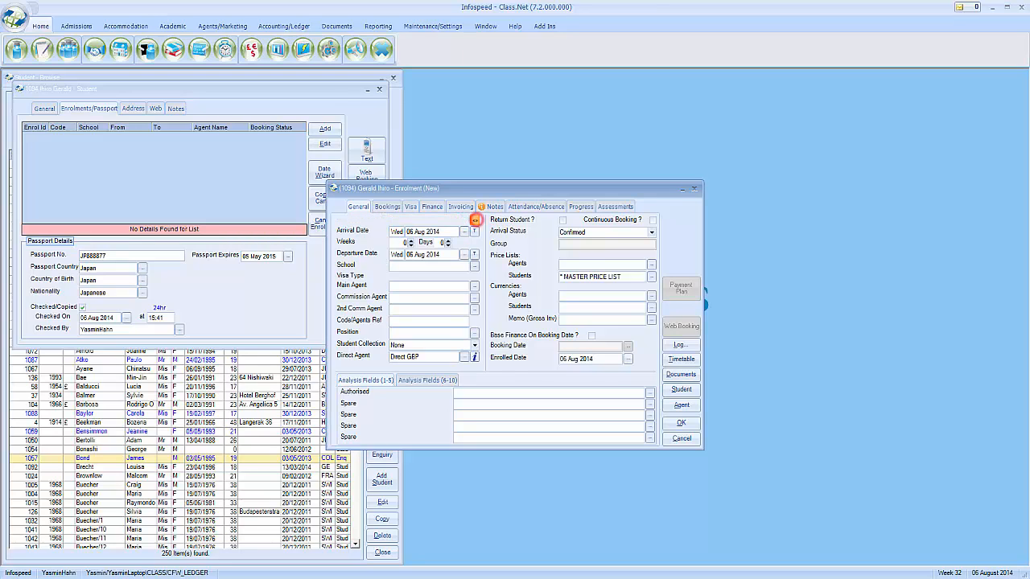
pyautogui.click(475, 220)
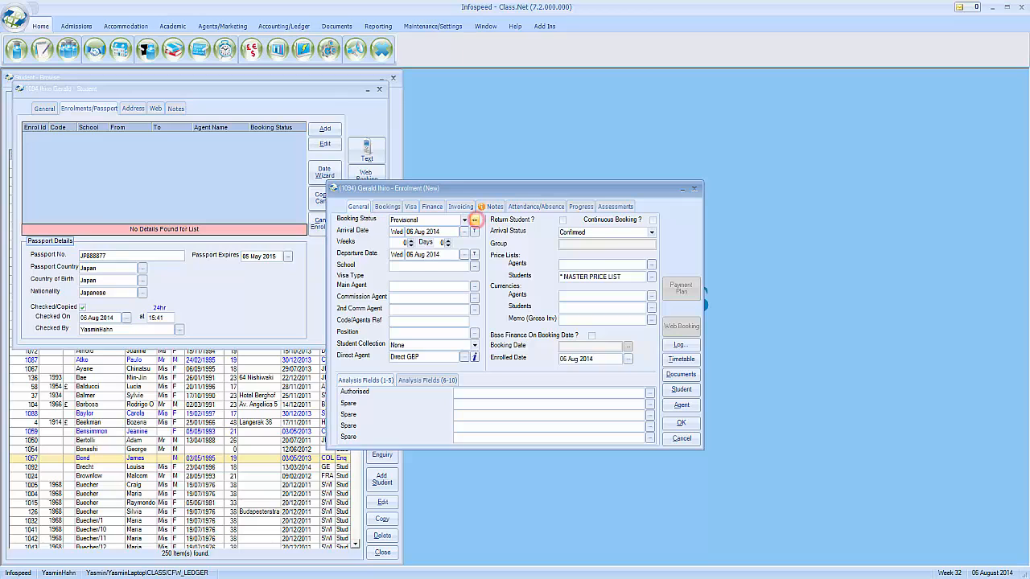
pyautogui.click(465, 220)
pyautogui.click(453, 239)
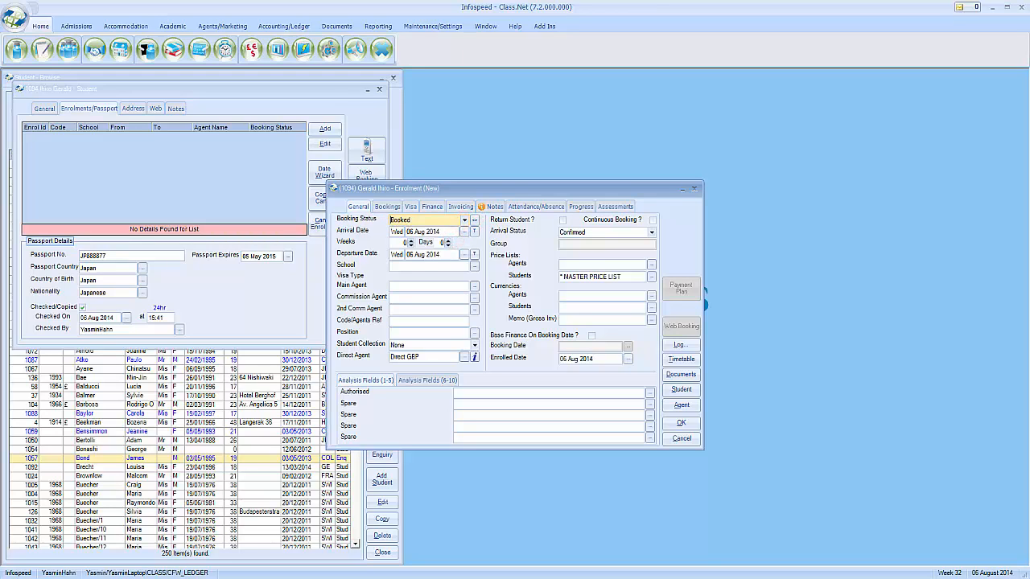
pyautogui.click(463, 231)
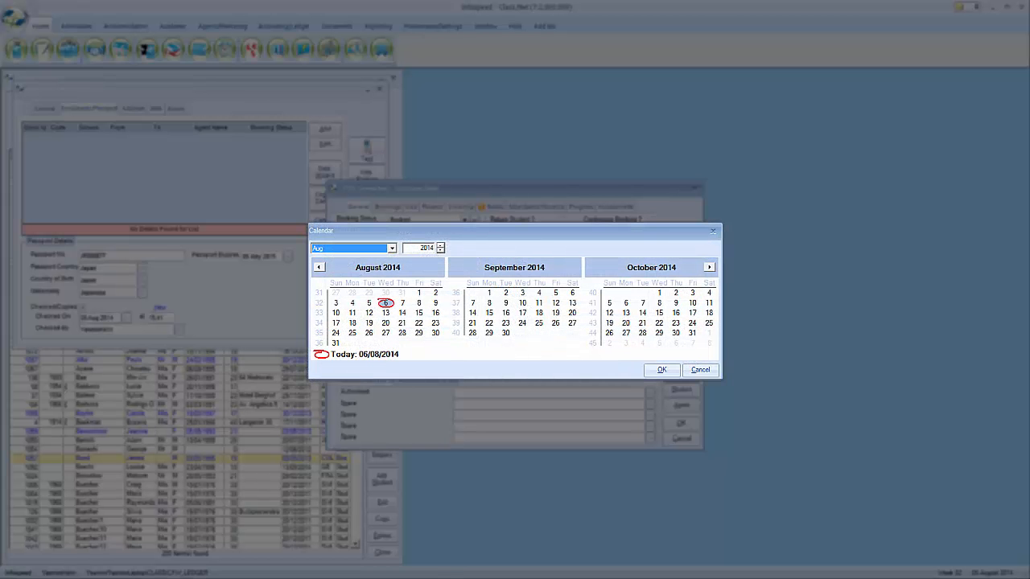
# Set arrival to 06 Sep 2014 and the stay to 4 weeks, so departure is 04 Oct 2014
pyautogui.click(572, 293)
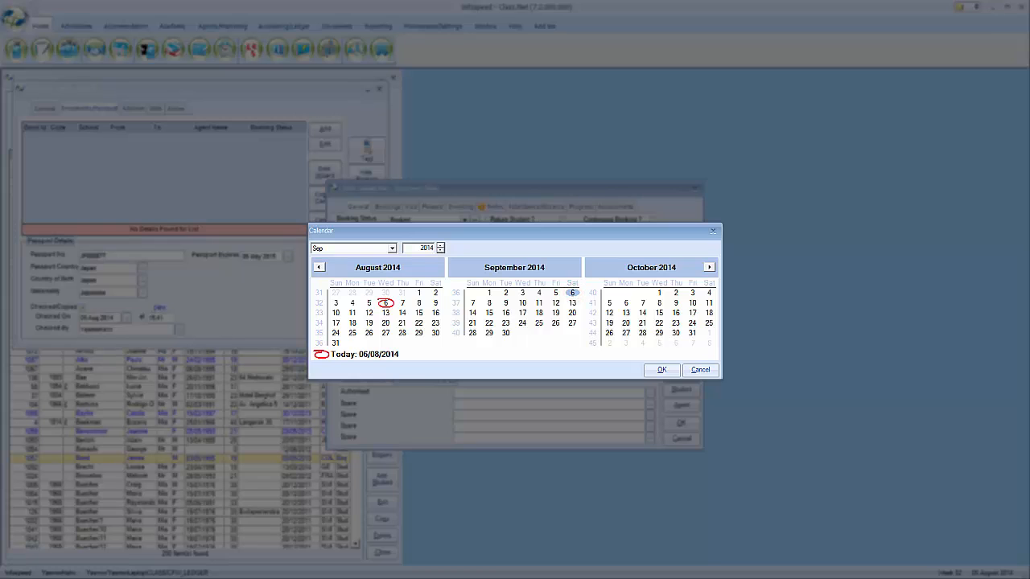
pyautogui.click(652, 372)
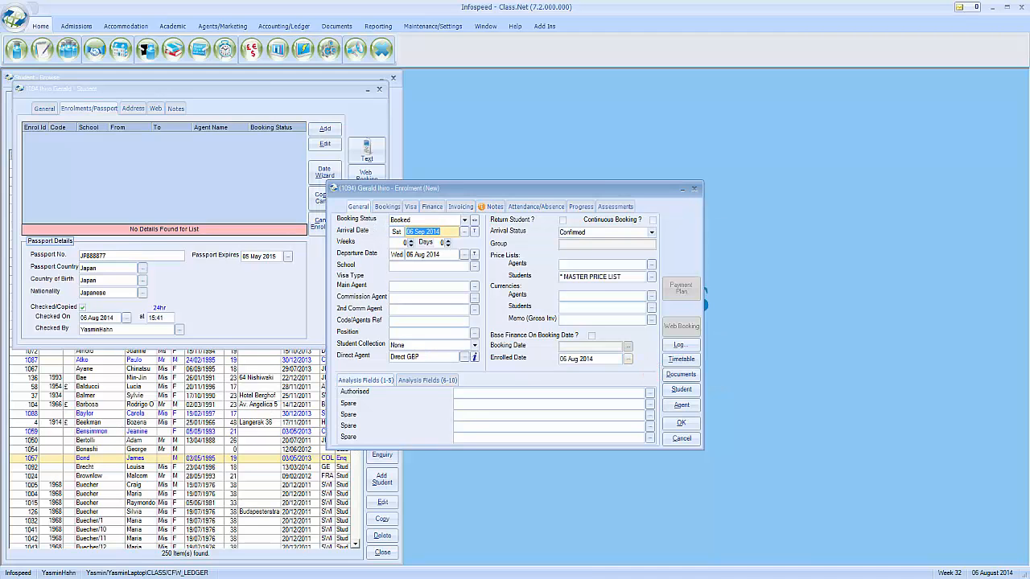
pyautogui.click(411, 240)
pyautogui.click(411, 241)
pyautogui.click(411, 240)
pyautogui.click(448, 240)
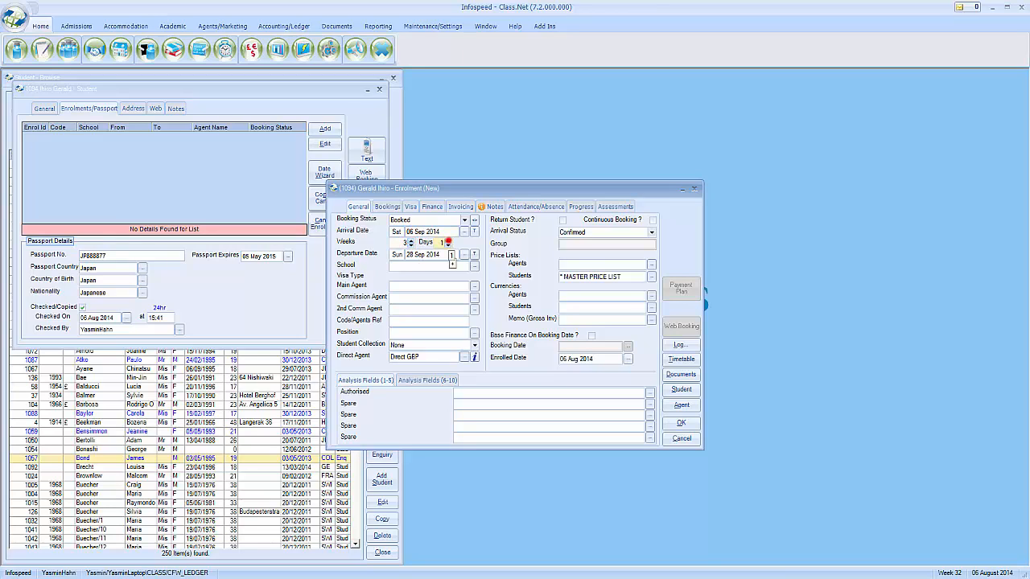
pyautogui.click(411, 239)
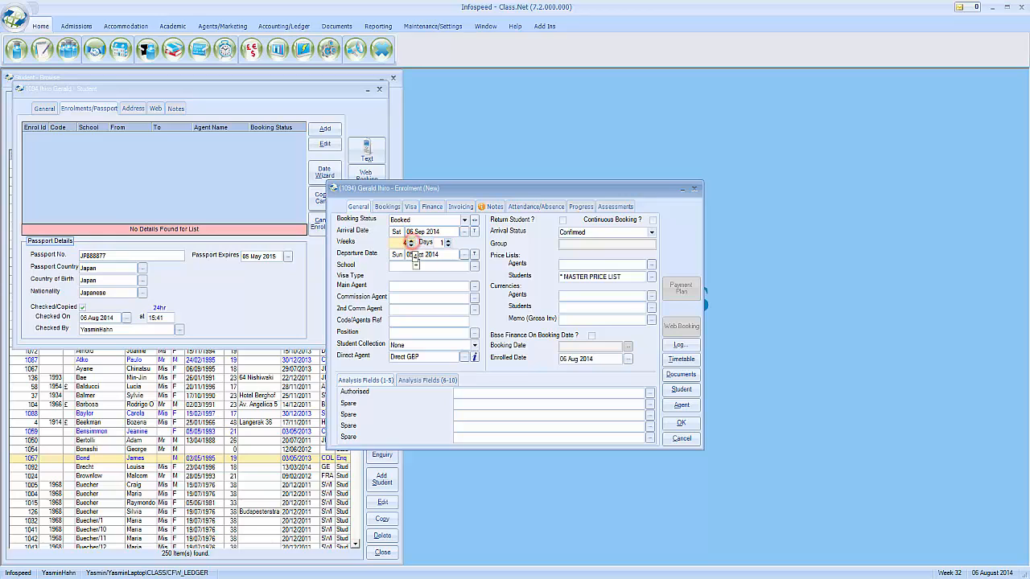
pyautogui.click(447, 245)
pyautogui.click(448, 254)
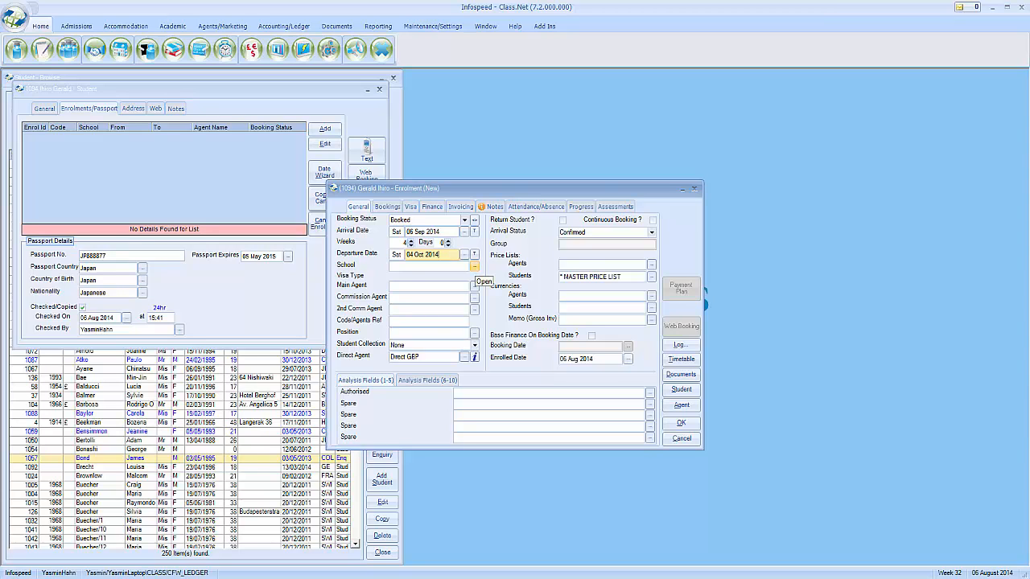
# Choose Bournemouth School as the school and AA Japan as the main agent
pyautogui.click(475, 267)
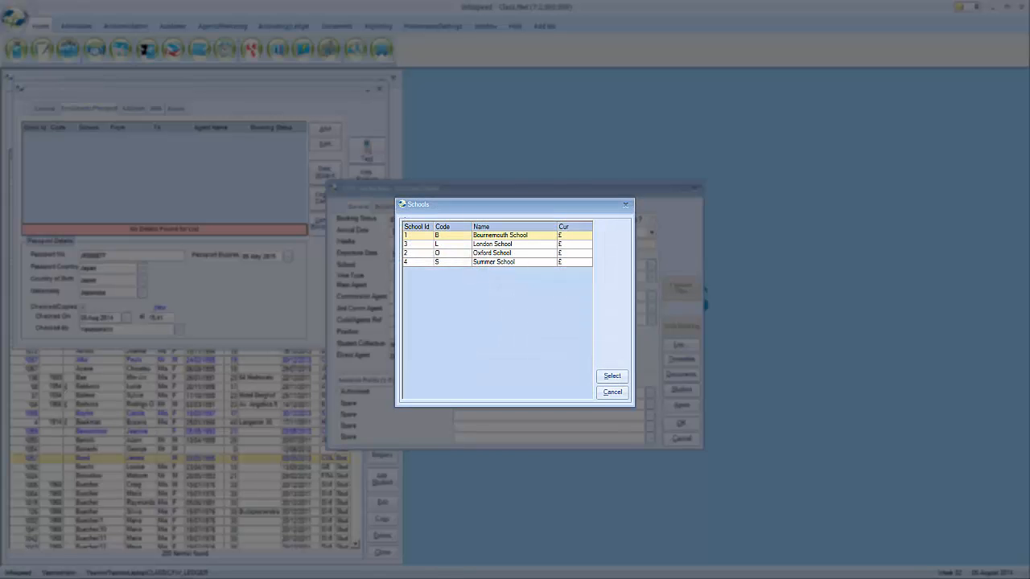
pyautogui.click(612, 376)
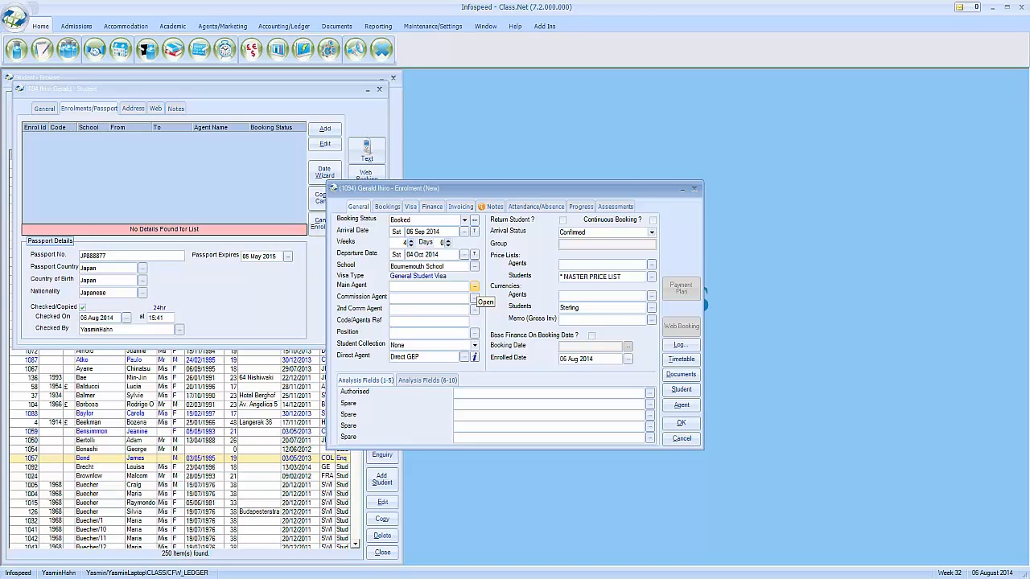
pyautogui.click(475, 287)
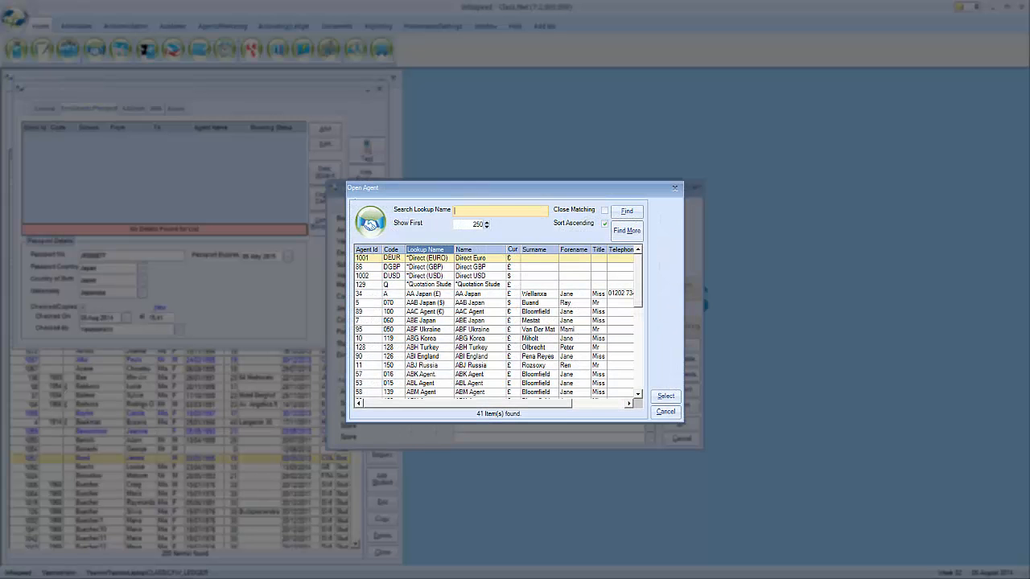
pyautogui.click(490, 267)
pyautogui.click(492, 275)
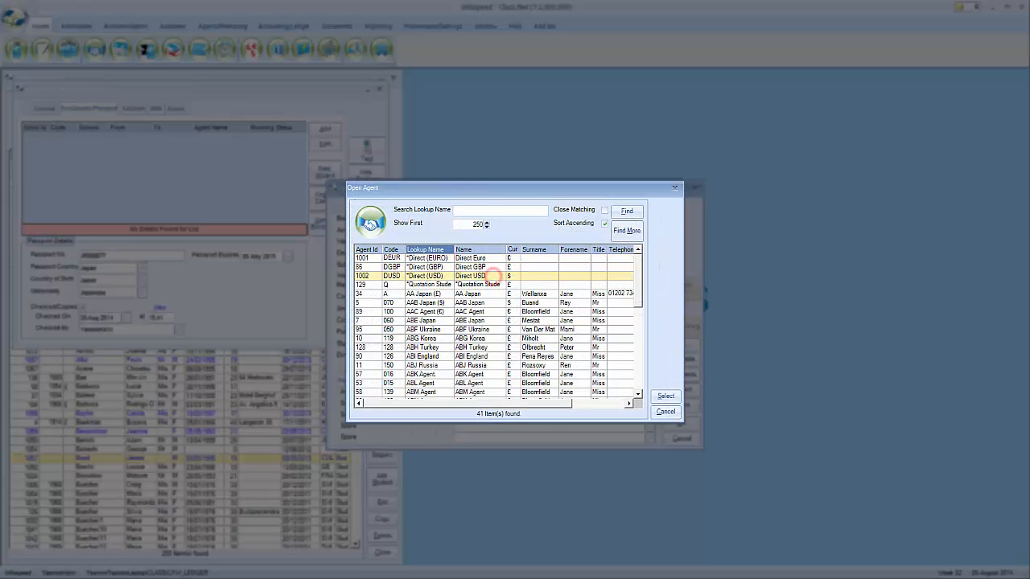
pyautogui.click(493, 295)
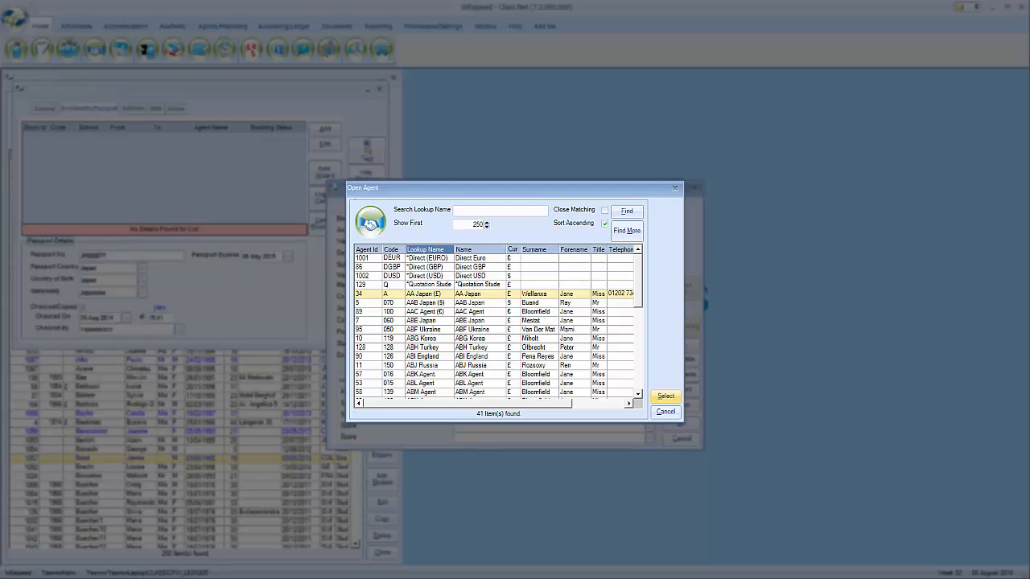
pyautogui.click(665, 395)
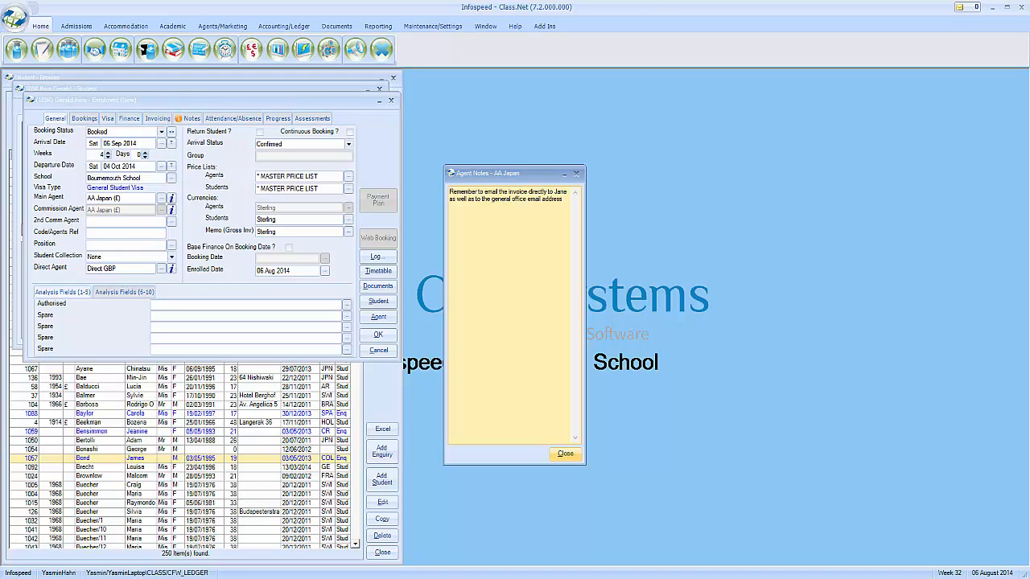
# Close the AA Japan notes, check the spare analysis fields, and view the empty Bookings list
pyautogui.click(566, 453)
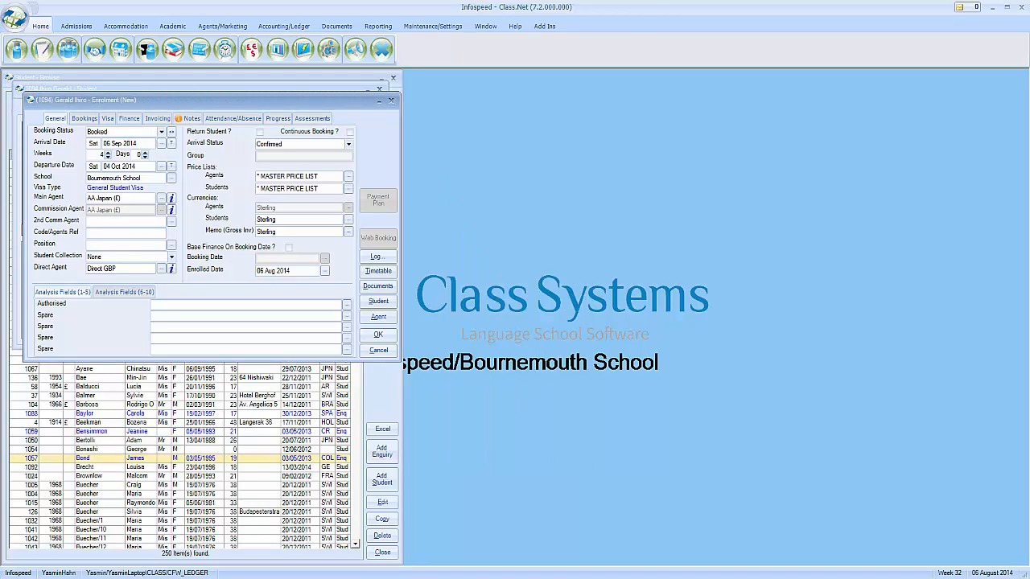
pyautogui.moveTo(354, 98); pyautogui.dragTo(637, 172)
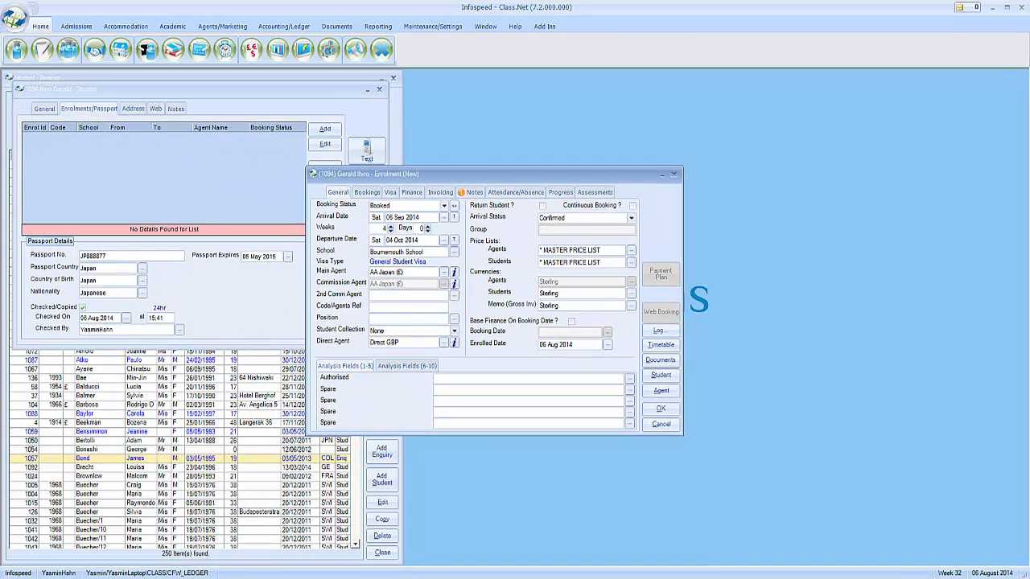
pyautogui.click(479, 388)
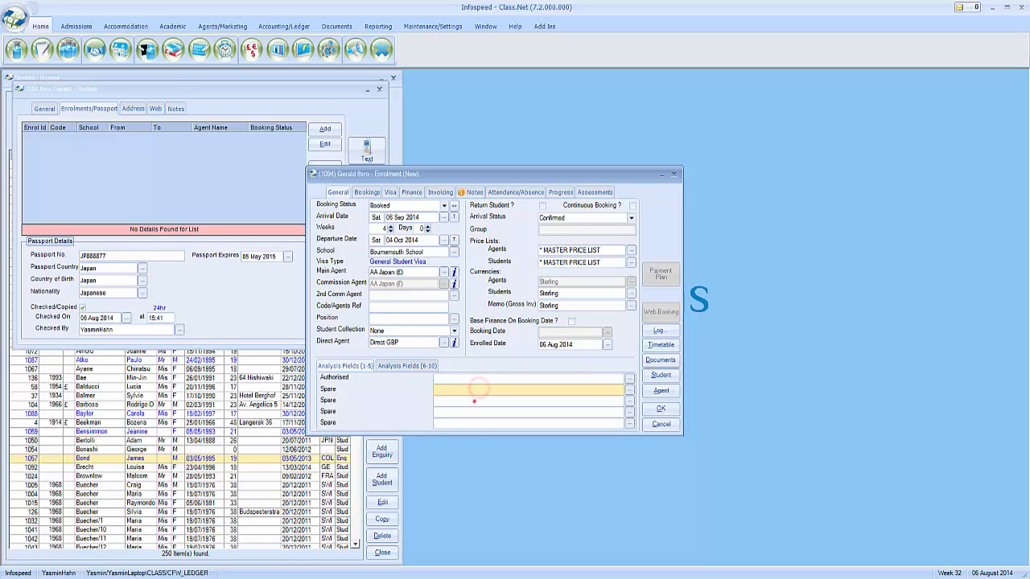
pyautogui.click(474, 400)
pyautogui.click(473, 413)
pyautogui.click(472, 420)
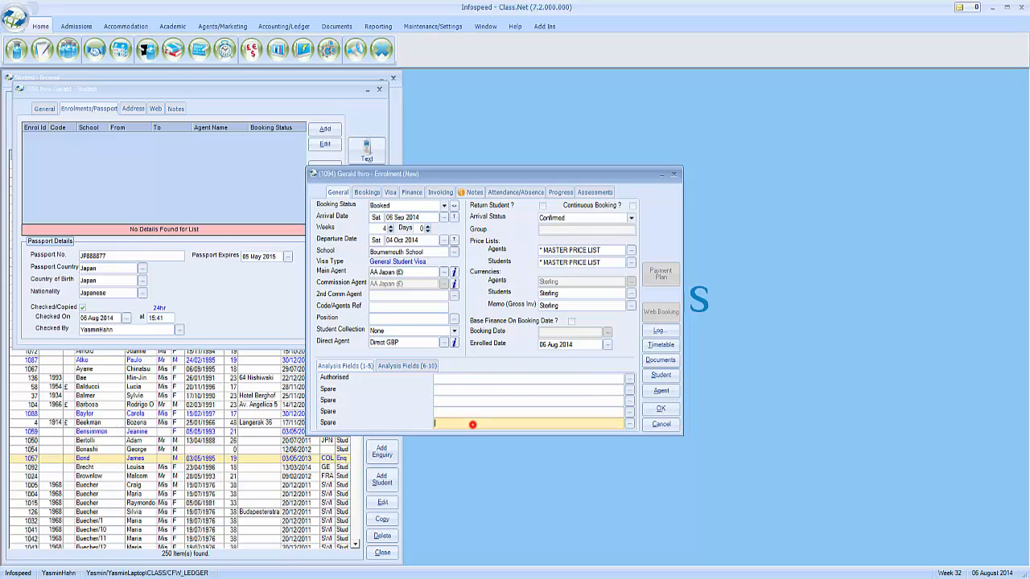
pyautogui.click(460, 381)
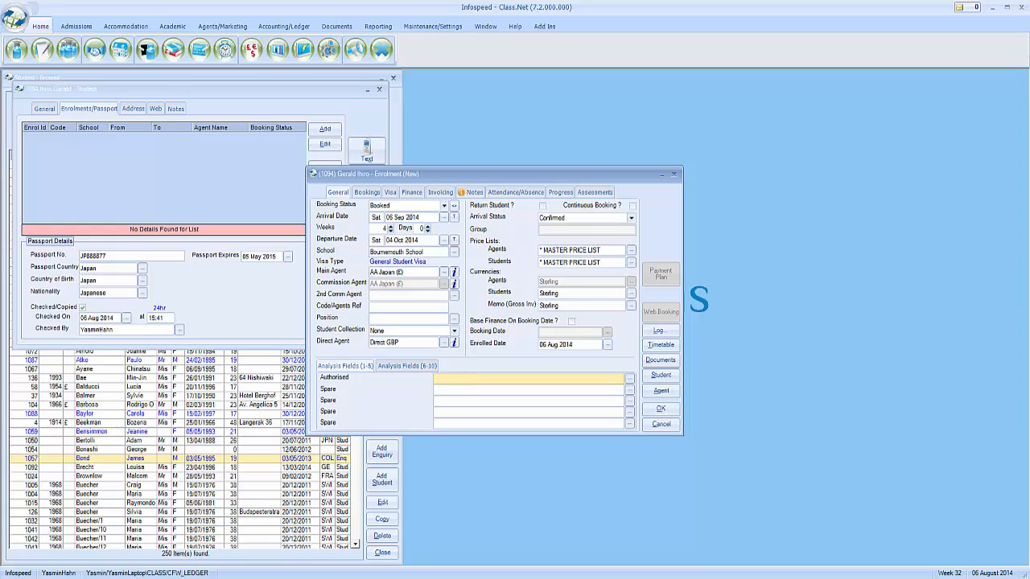
pyautogui.click(367, 192)
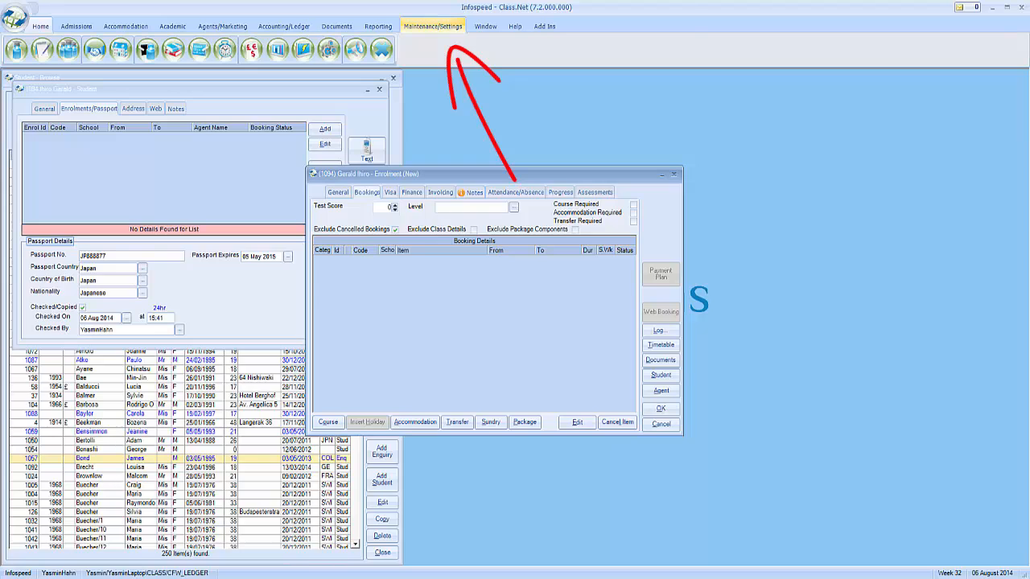
# Open Bournemouth School's price lists and view the five items in the STU Students 10% list
pyautogui.click(433, 26)
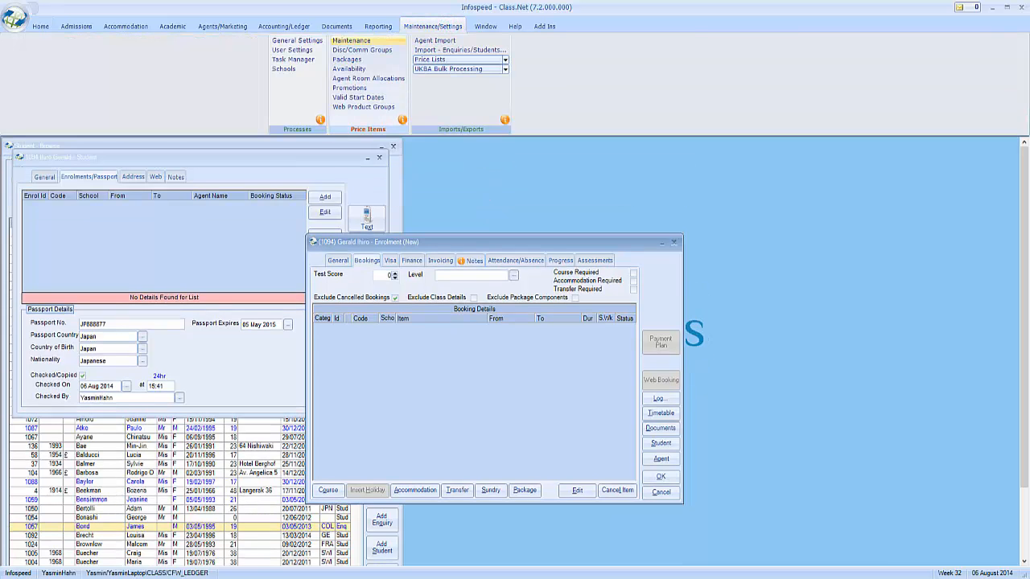
pyautogui.click(389, 40)
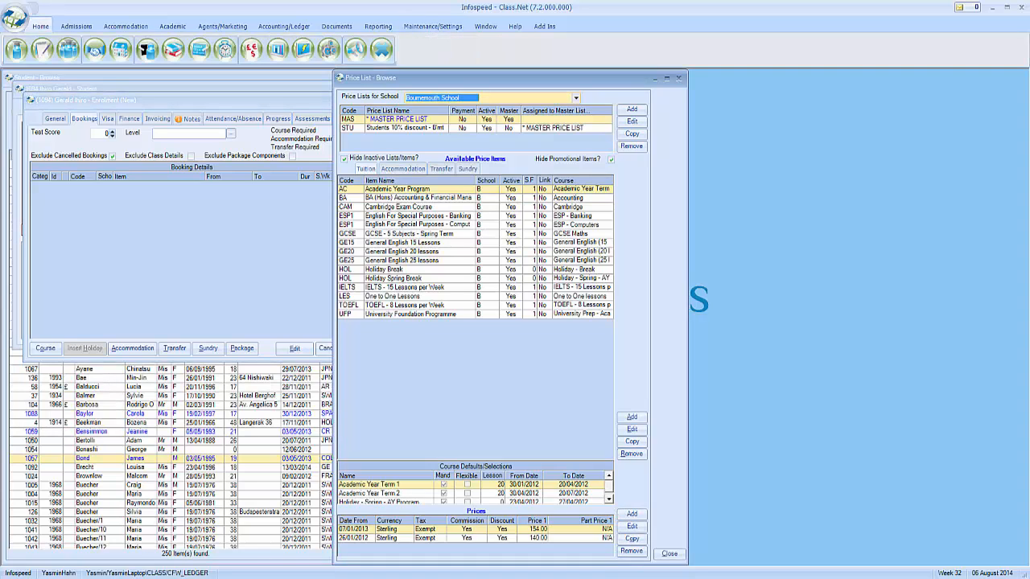
pyautogui.click(576, 97)
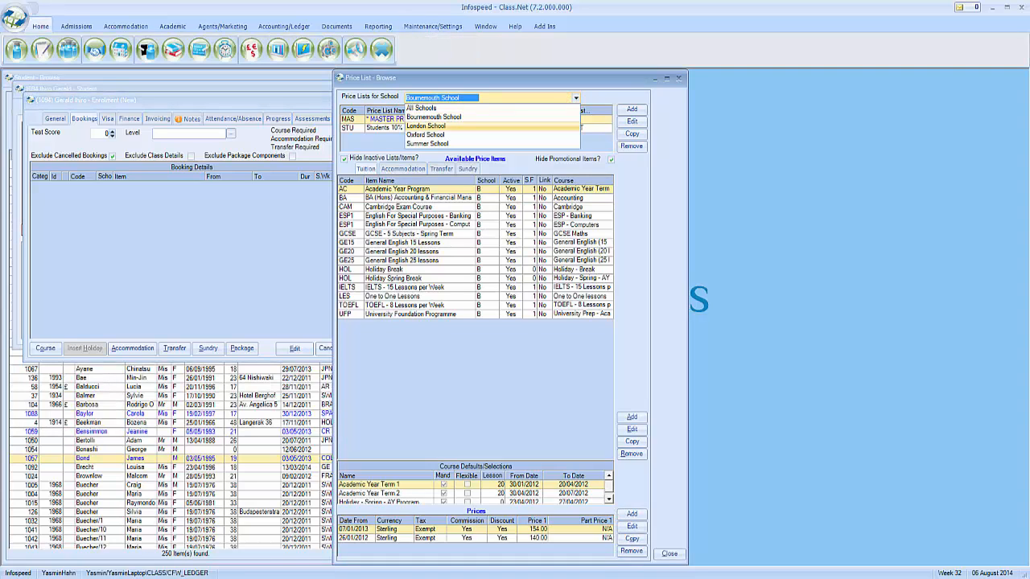
pyautogui.click(589, 94)
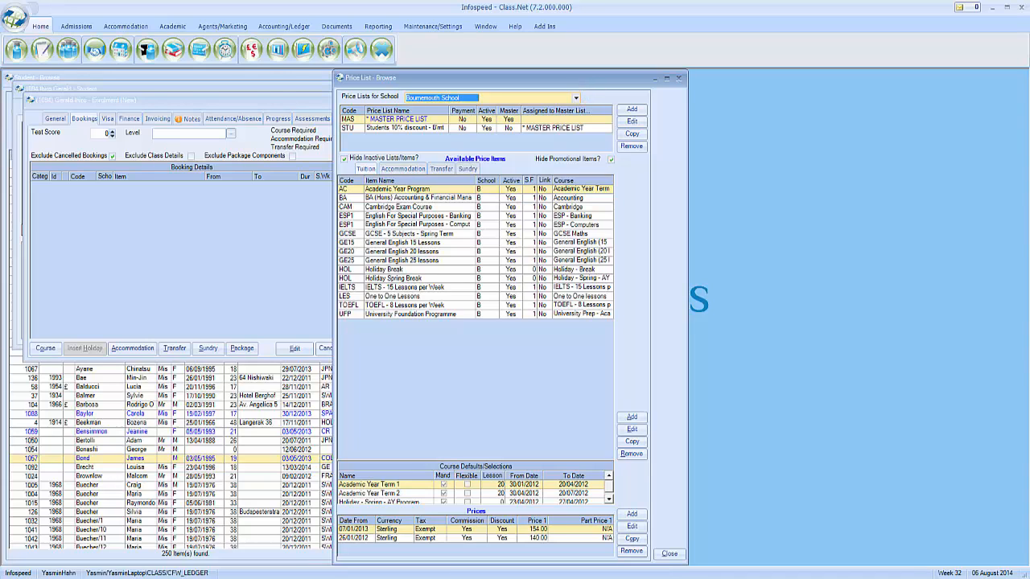
pyautogui.click(442, 128)
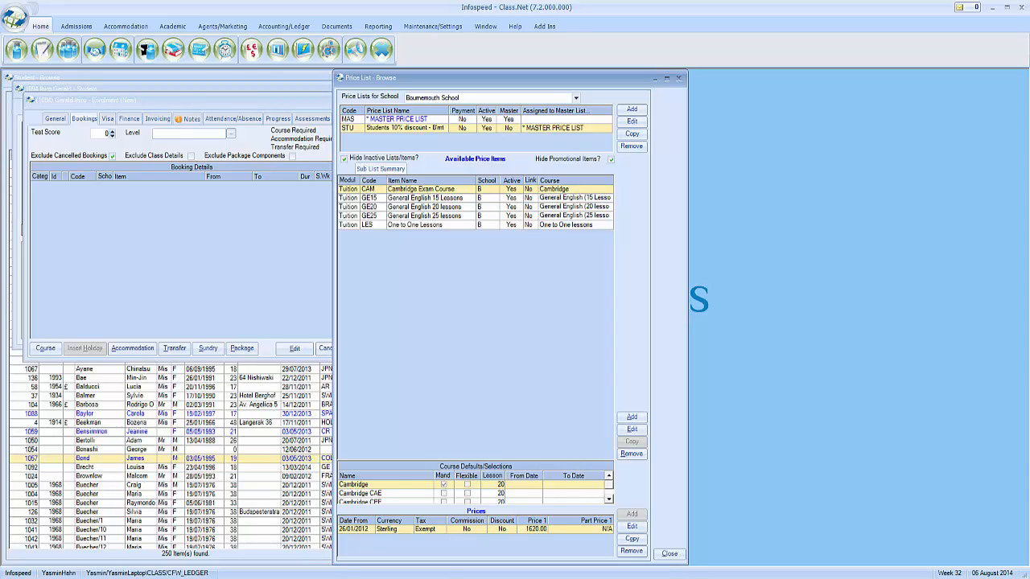
# Open the GE25 General English 25 lessons item from the MAS master price list
pyautogui.click(402, 119)
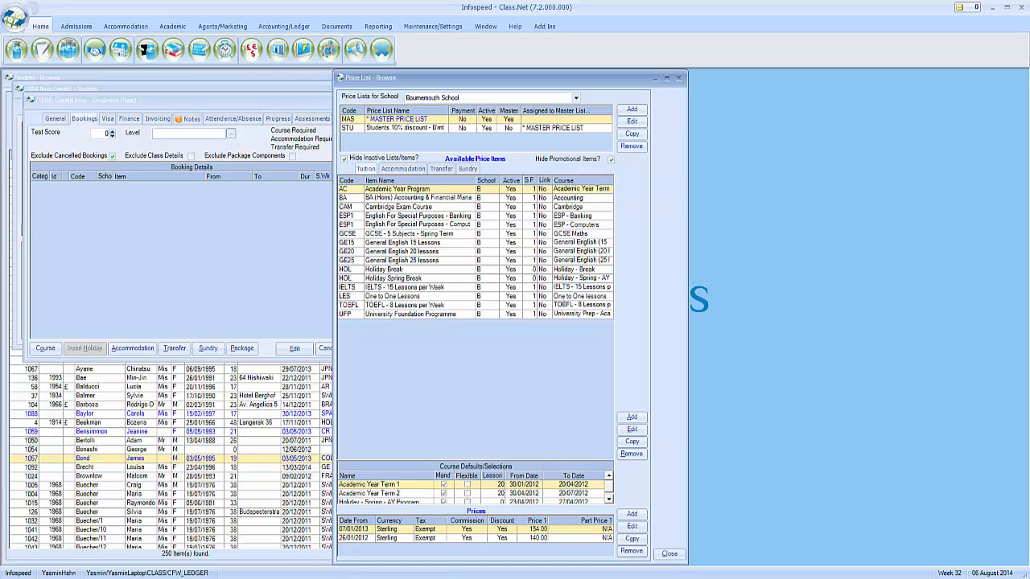
pyautogui.click(366, 169)
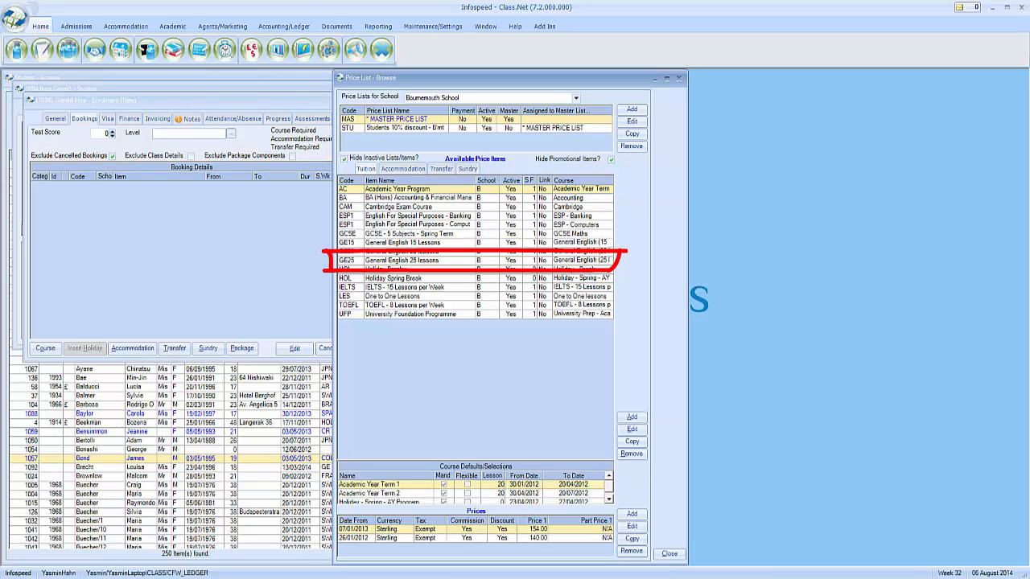
pyautogui.click(439, 260)
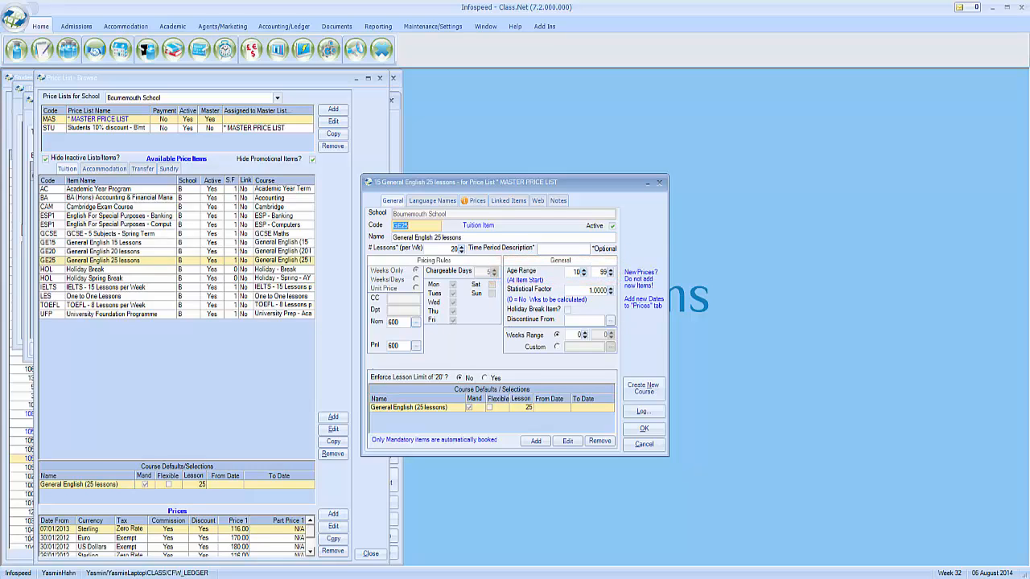
# Edit the 07/01/2013 Sterling price and set the 1-week price break to 70
pyautogui.click(475, 200)
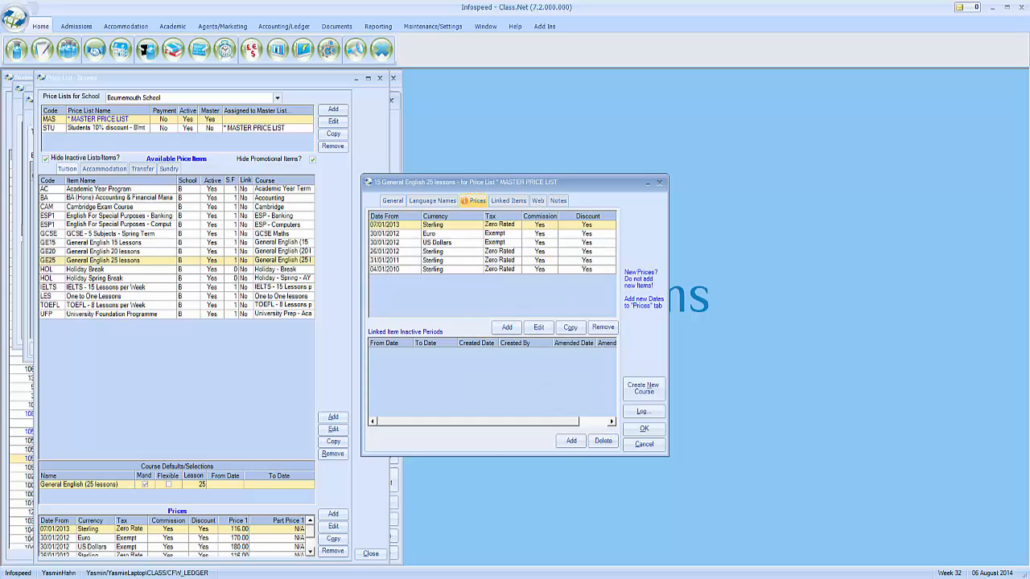
pyautogui.click(456, 226)
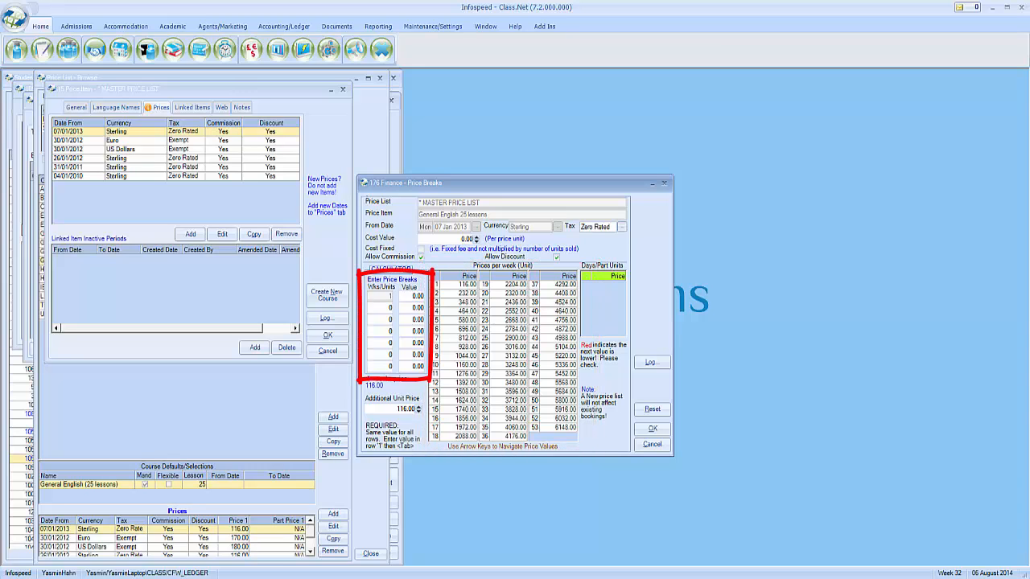
pyautogui.click(408, 298)
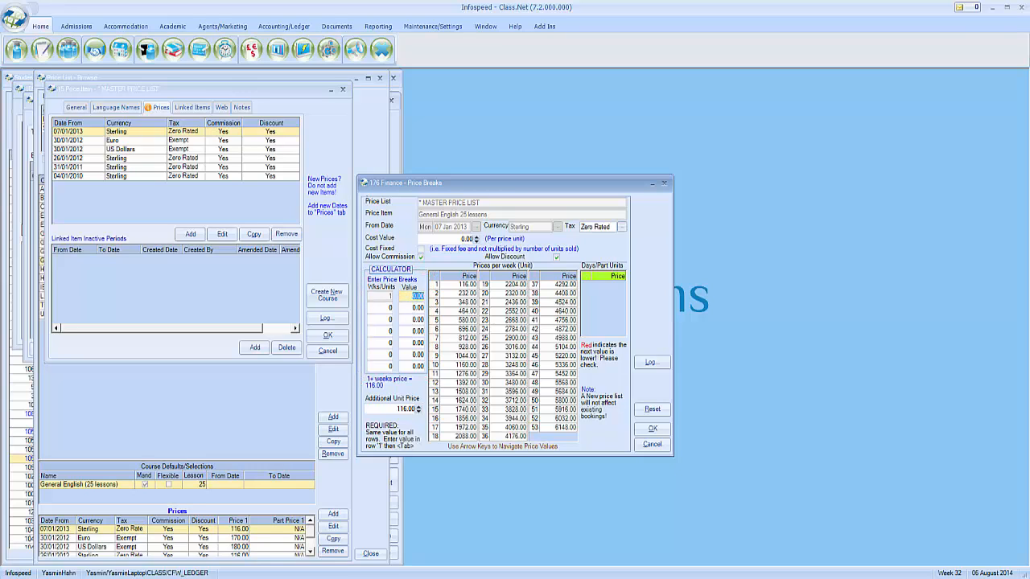
pyautogui.write('70')
pyautogui.press('Tab')
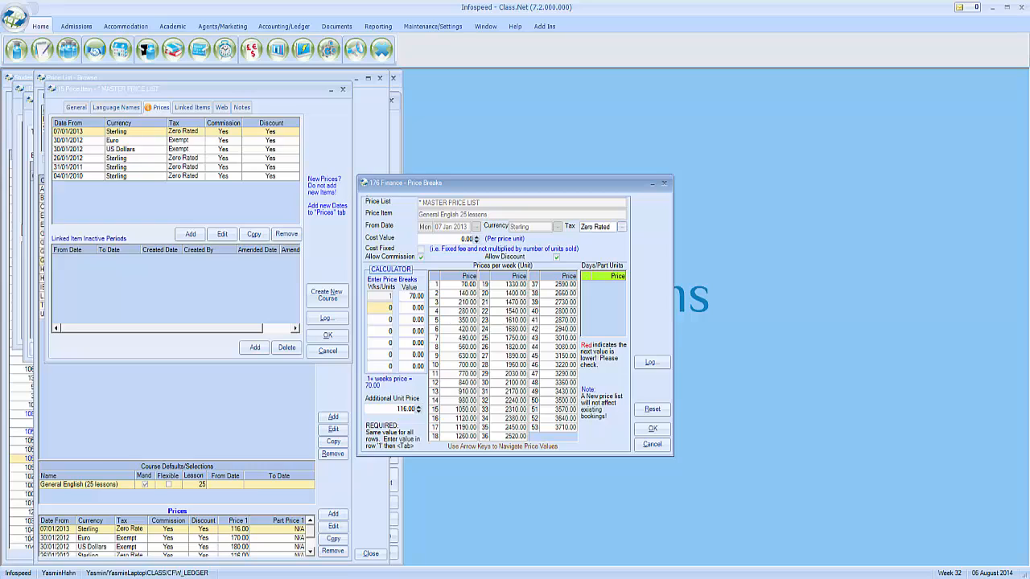
# Add price breaks of 65 from 5 weeks and 63 from 10 weeks, and save them
pyautogui.click(386, 306)
pyautogui.write('5')
pyautogui.press('Tab')
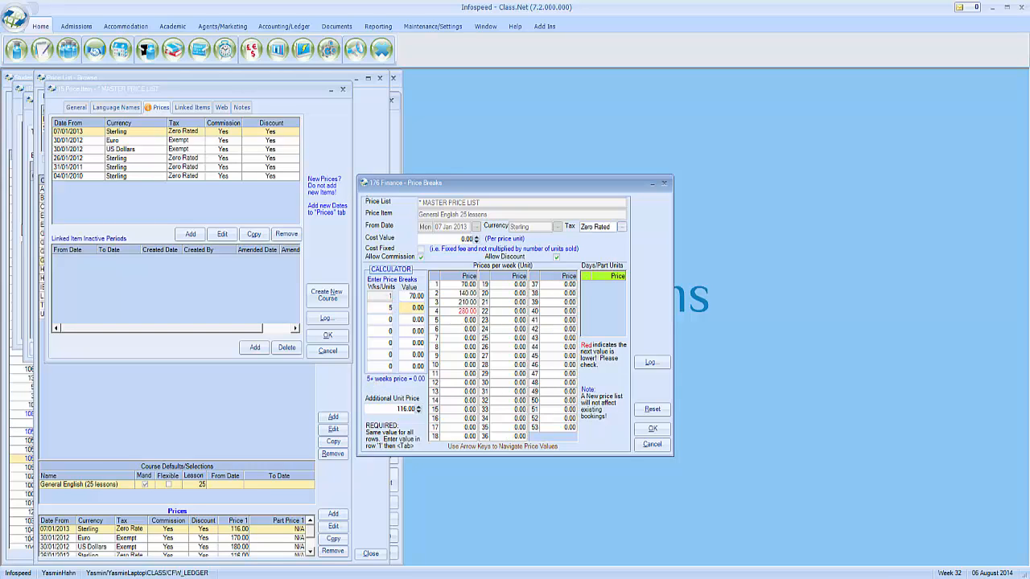
pyautogui.click(410, 307)
pyautogui.write('65')
pyautogui.press('Tab')
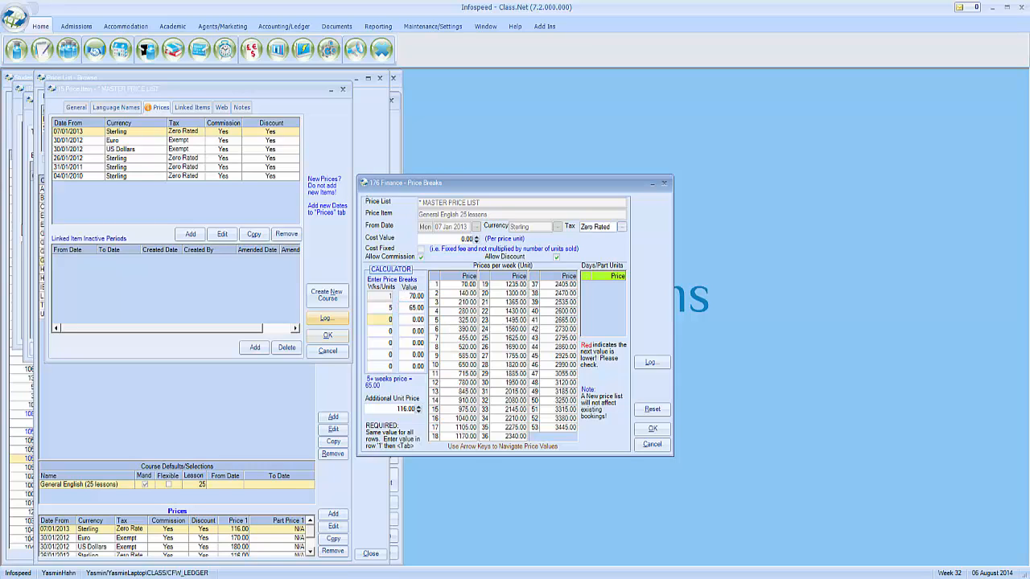
pyautogui.click(383, 321)
pyautogui.write('10')
pyautogui.click(410, 321)
pyautogui.write('63')
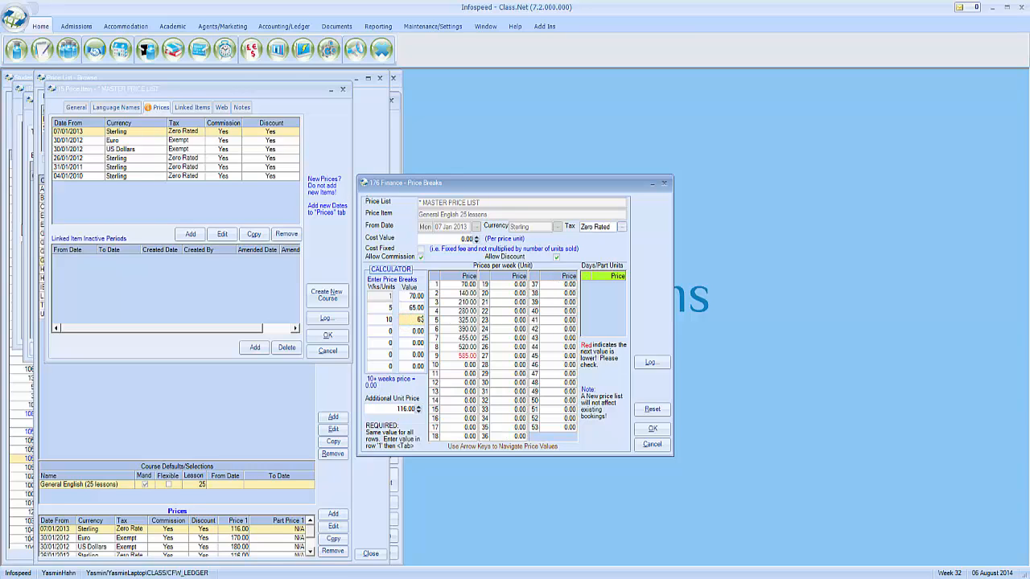
pyautogui.press('Tab')
pyautogui.click(652, 428)
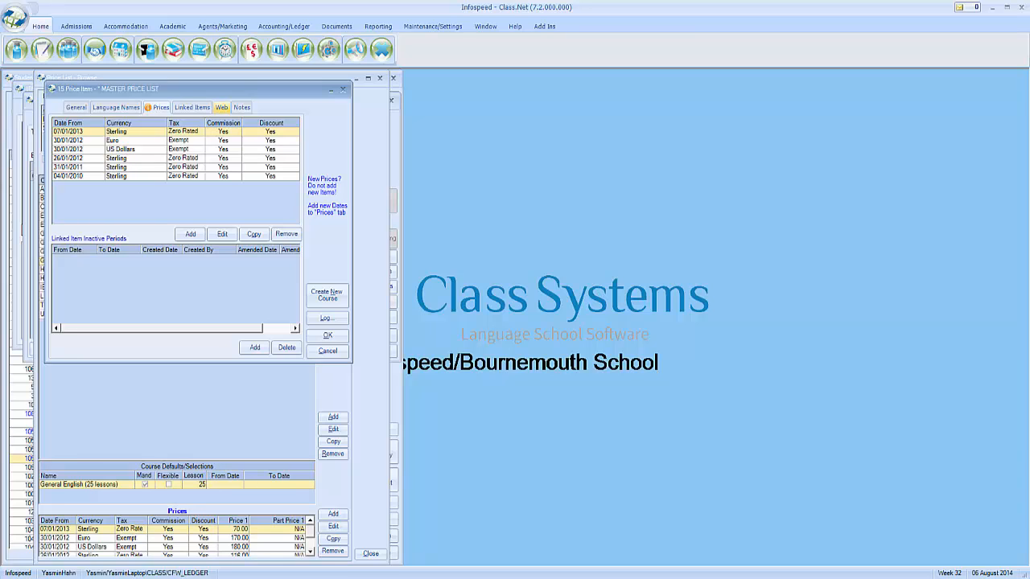
# Glance at the online listing settings, close the price list, and move the enrolment window right
pyautogui.click(221, 107)
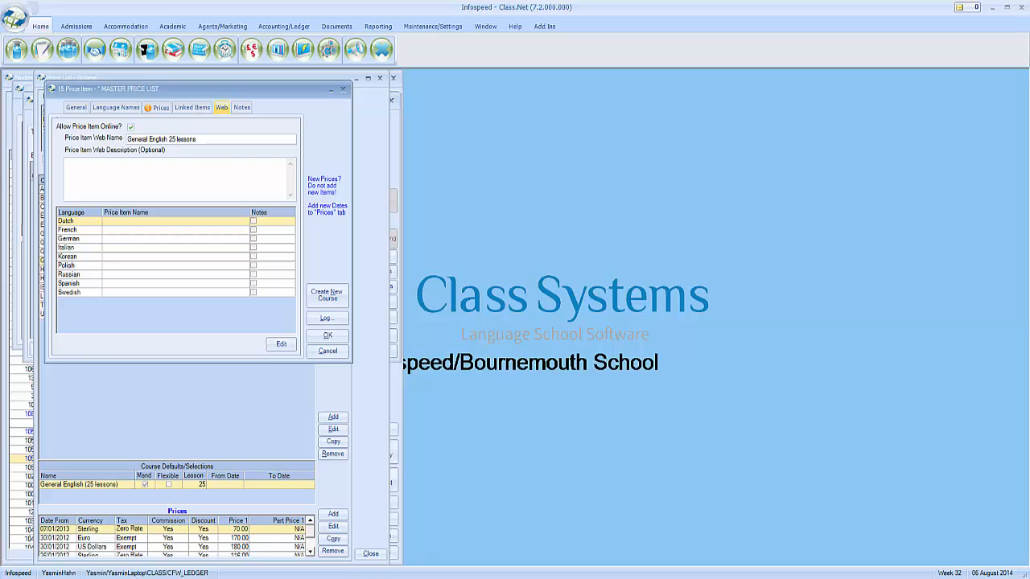
pyautogui.click(317, 336)
pyautogui.click(381, 78)
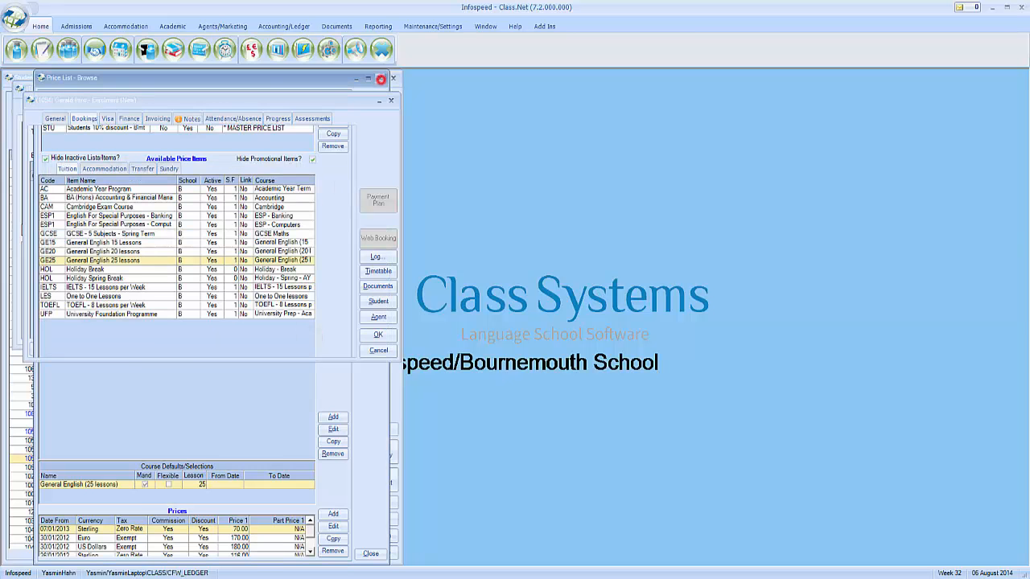
pyautogui.moveTo(352, 102); pyautogui.dragTo(646, 169)
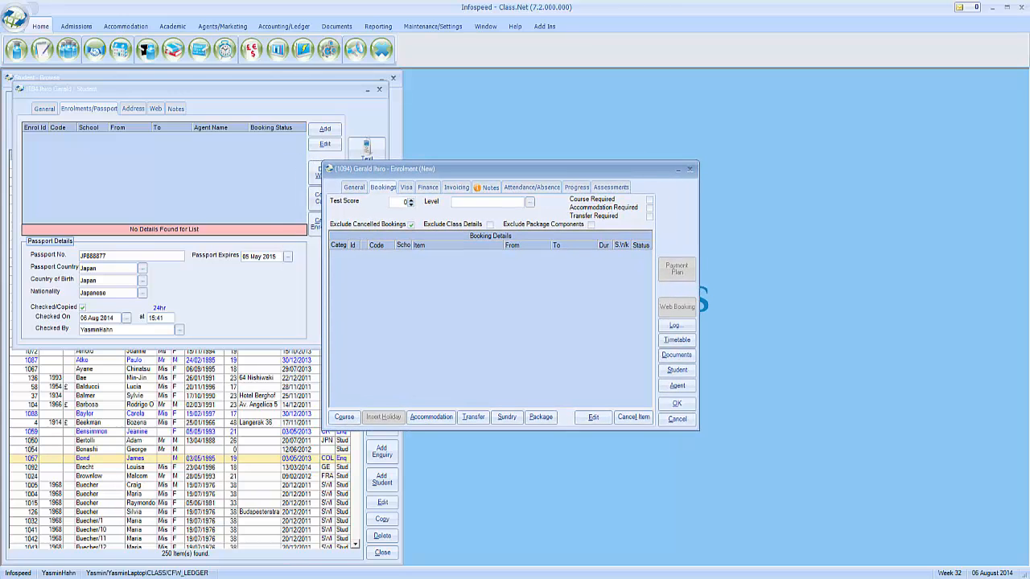
# Add a course booking for GE25 General English 25 lessons and confirm its finance details
pyautogui.click(344, 417)
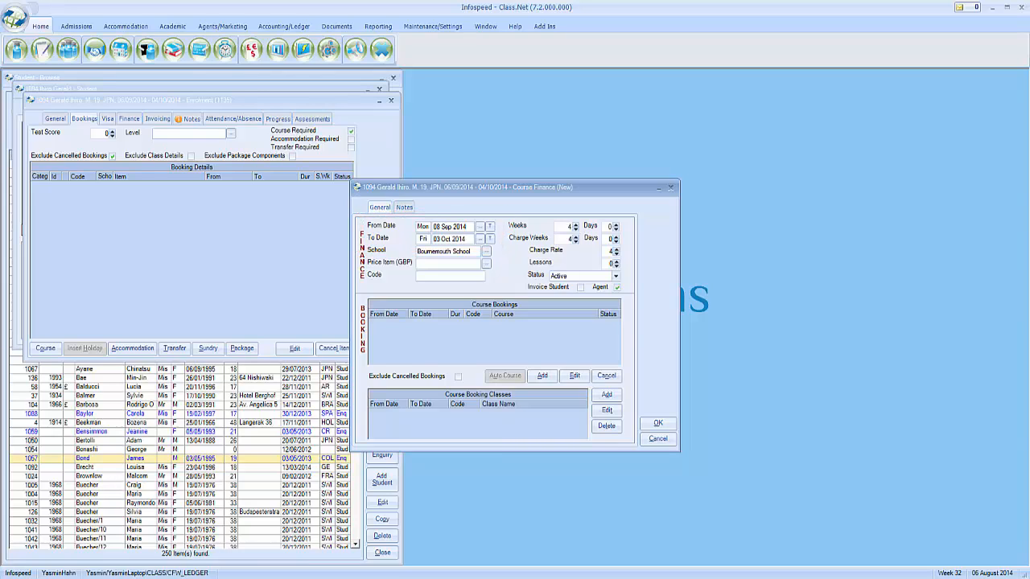
pyautogui.click(486, 264)
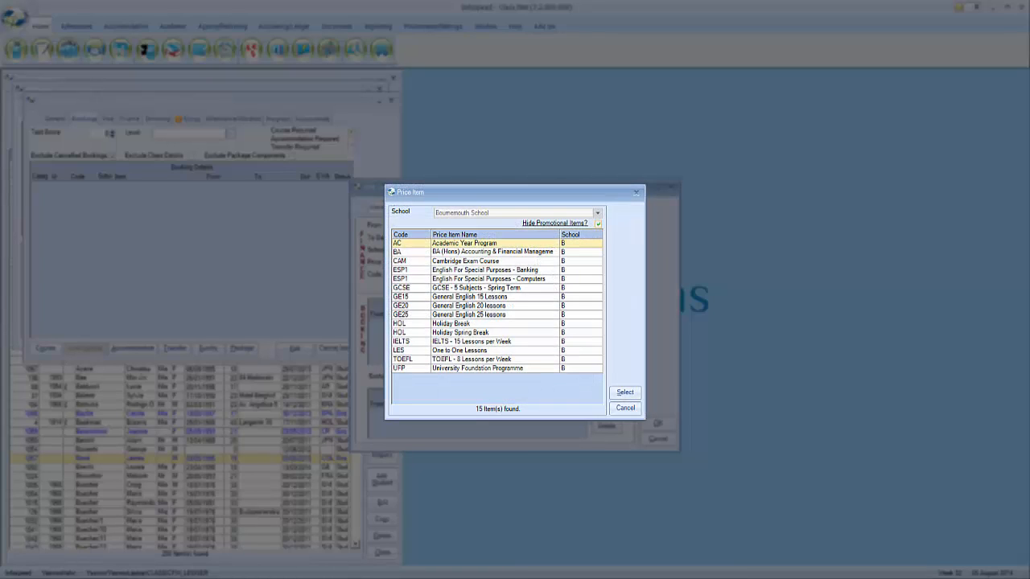
pyautogui.click(481, 315)
pyautogui.click(625, 392)
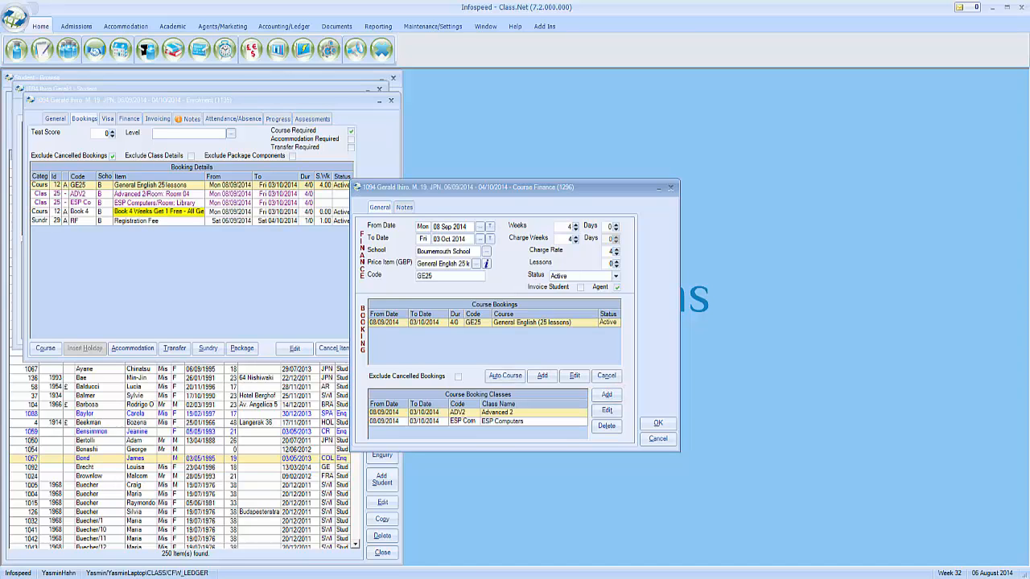
pyautogui.click(657, 424)
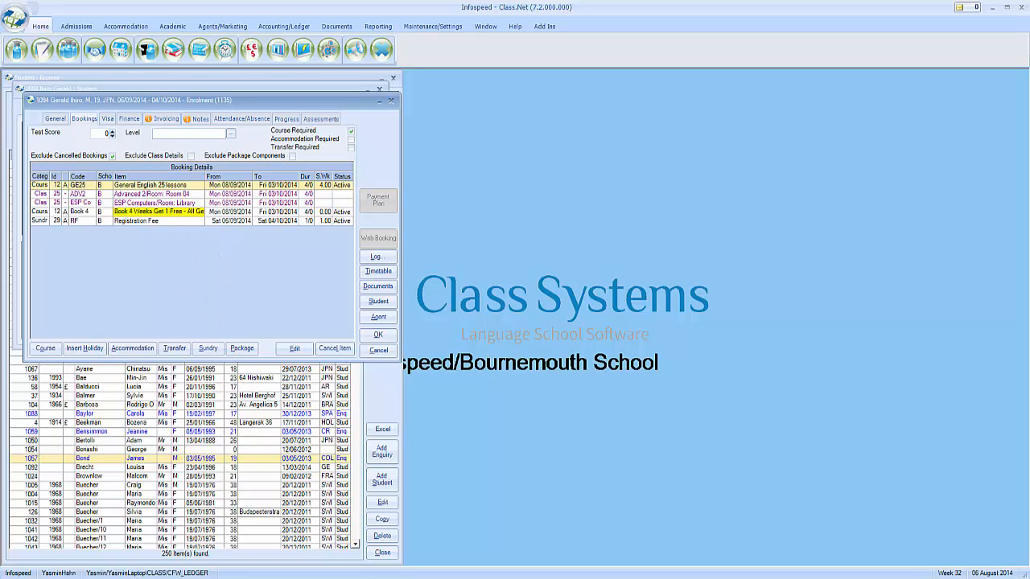
# Cancel the Registration Fee booking, then review the ESP Computers, Advanced 2 and GE25 bookings
pyautogui.click(167, 221)
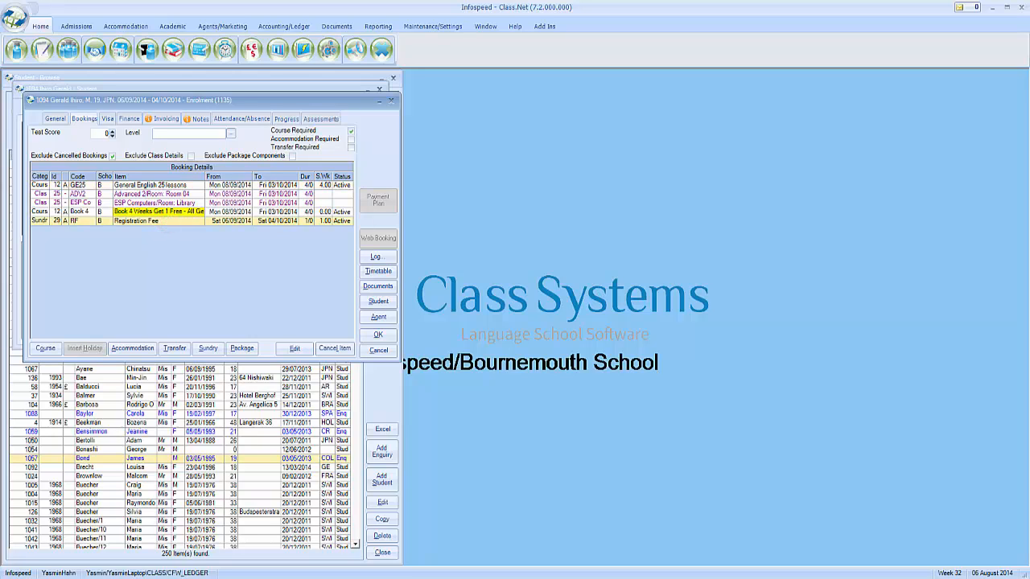
pyautogui.click(334, 348)
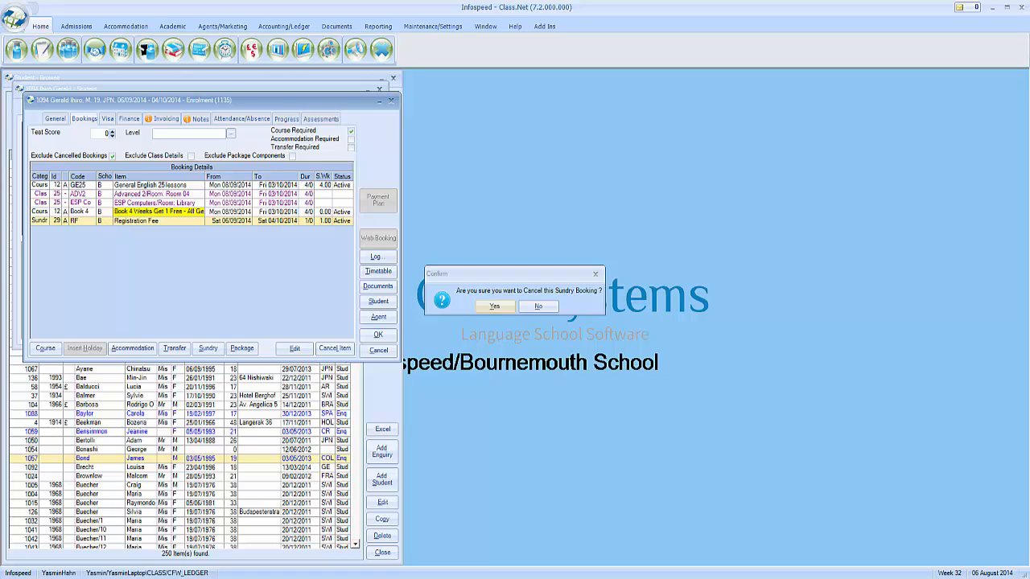
pyautogui.click(494, 307)
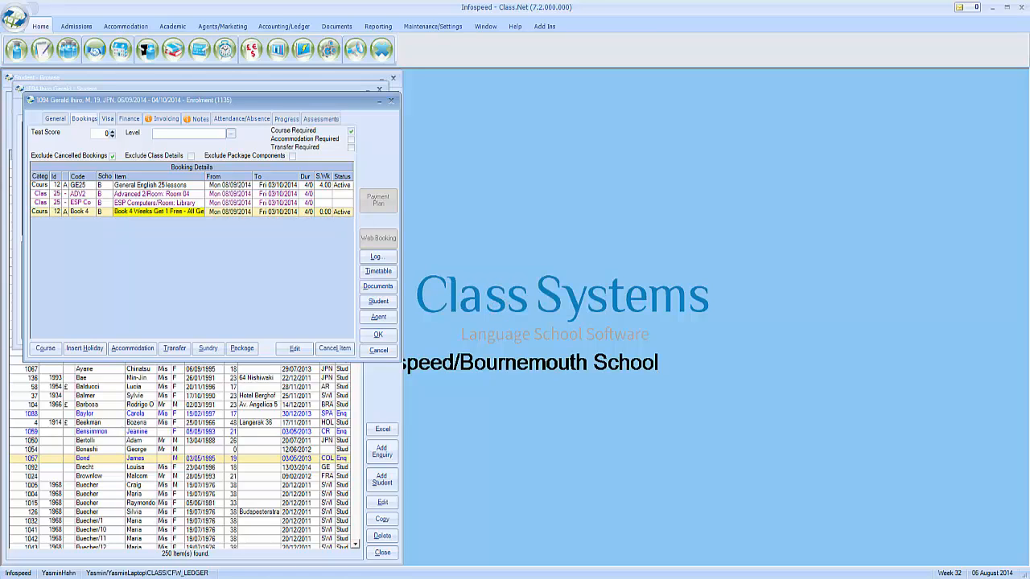
pyautogui.click(202, 202)
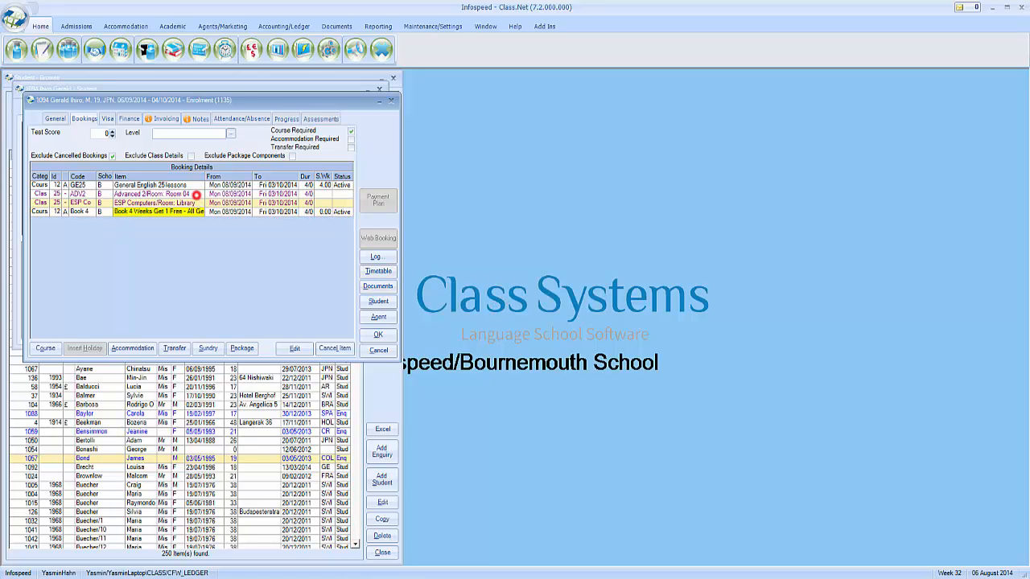
pyautogui.click(196, 195)
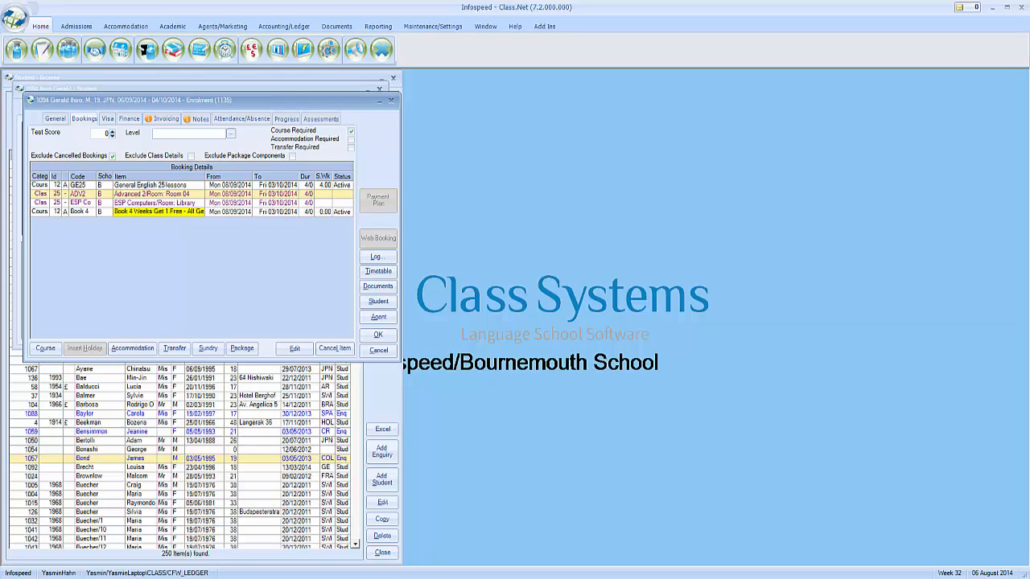
pyautogui.click(194, 186)
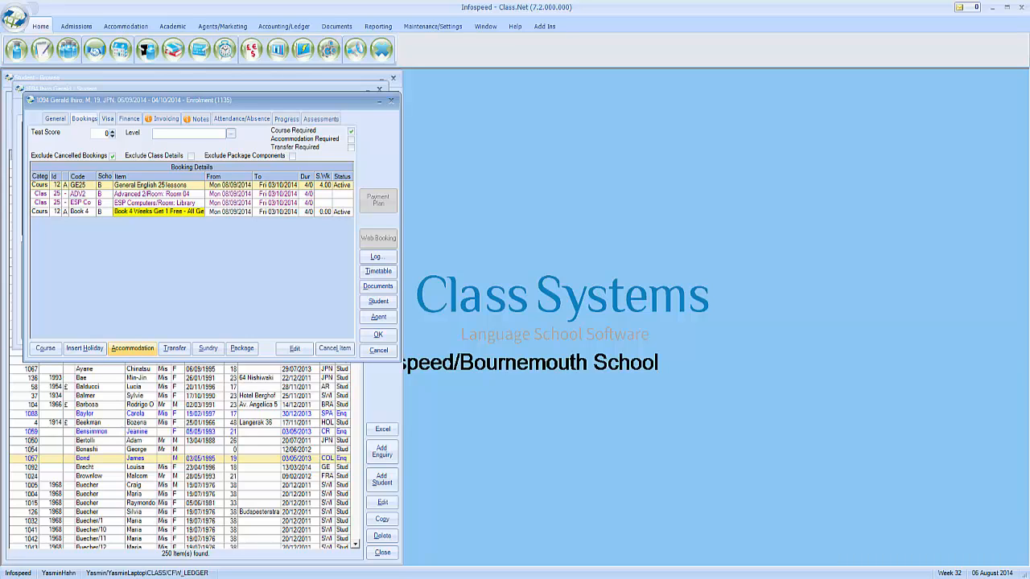
# Add an accommodation booking using the HSSBB Home Stay Single - B&B price item
pyautogui.click(132, 347)
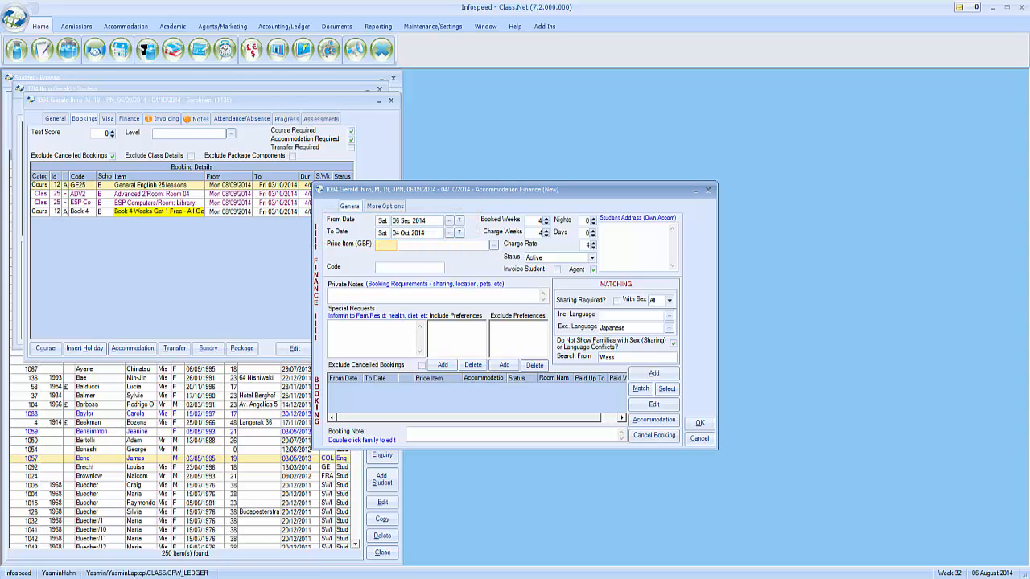
pyautogui.click(493, 245)
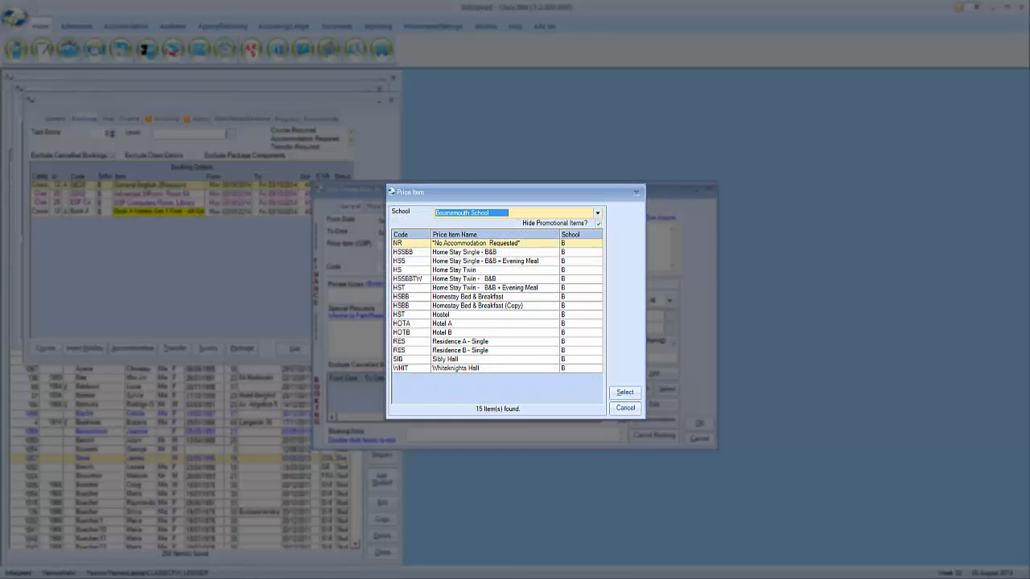
pyautogui.click(500, 252)
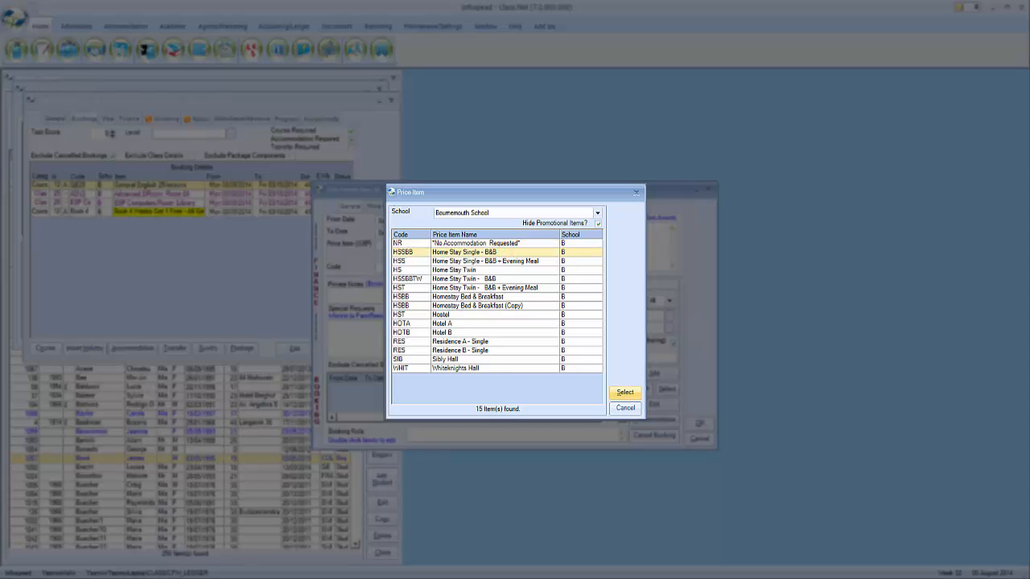
pyautogui.click(615, 392)
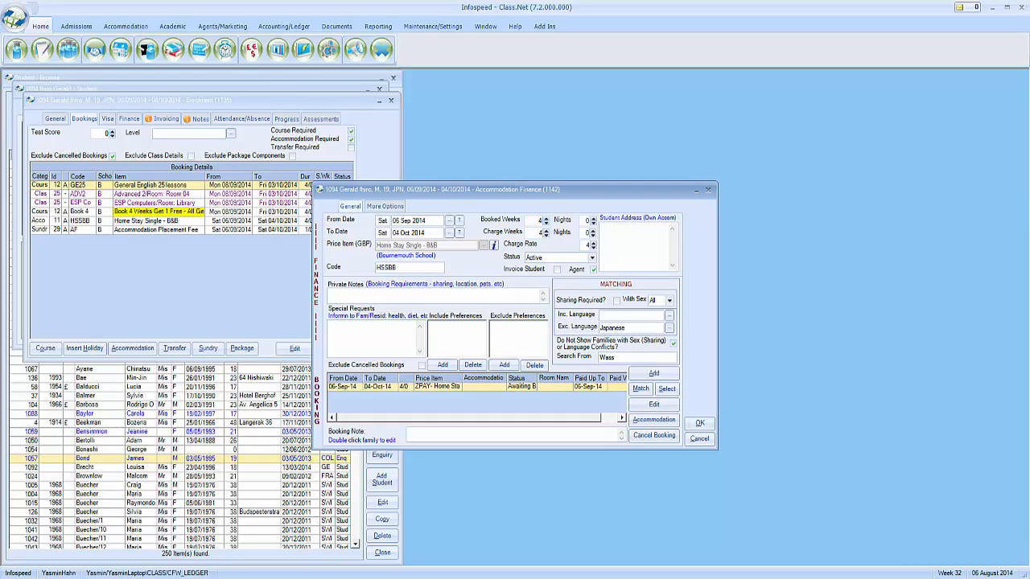
# Enter the special request 'Would like a hot lunch every day'
pyautogui.click(412, 294)
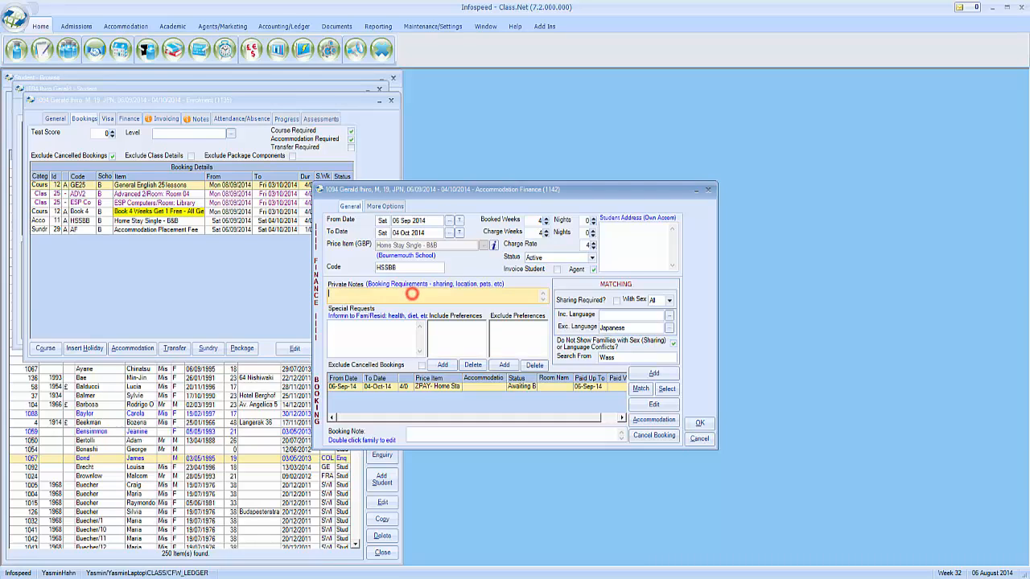
pyautogui.click(378, 333)
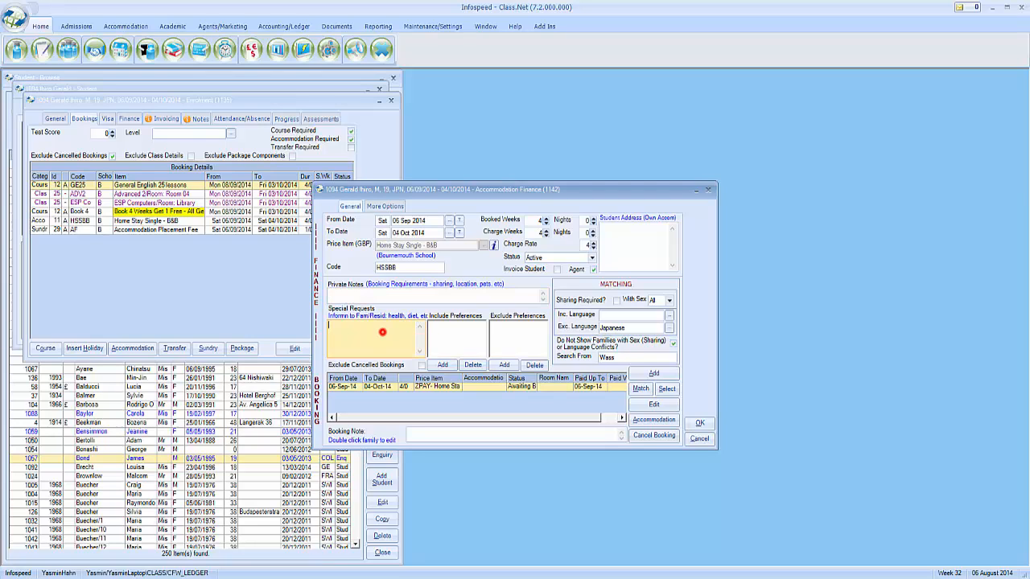
pyautogui.write('Would like a hot lunch every day')
pyautogui.click(444, 344)
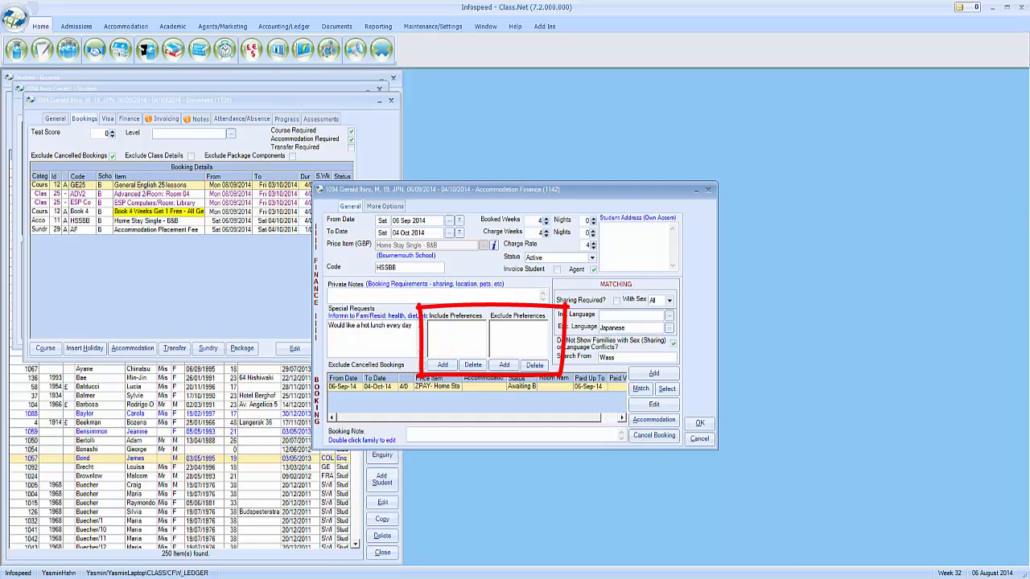
# Add Diet - Vegetarian as a required host preference
pyautogui.click(443, 364)
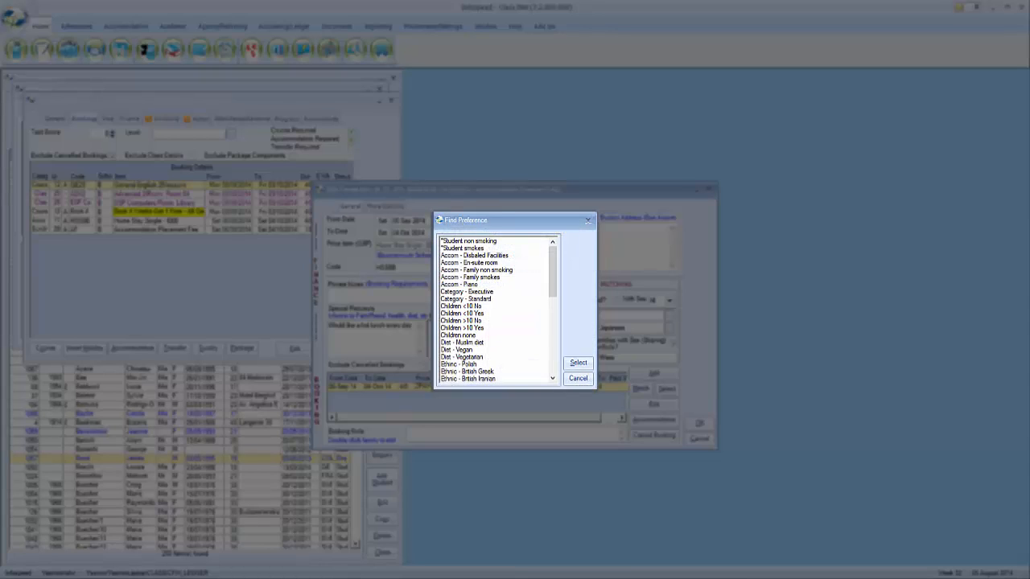
pyautogui.click(466, 356)
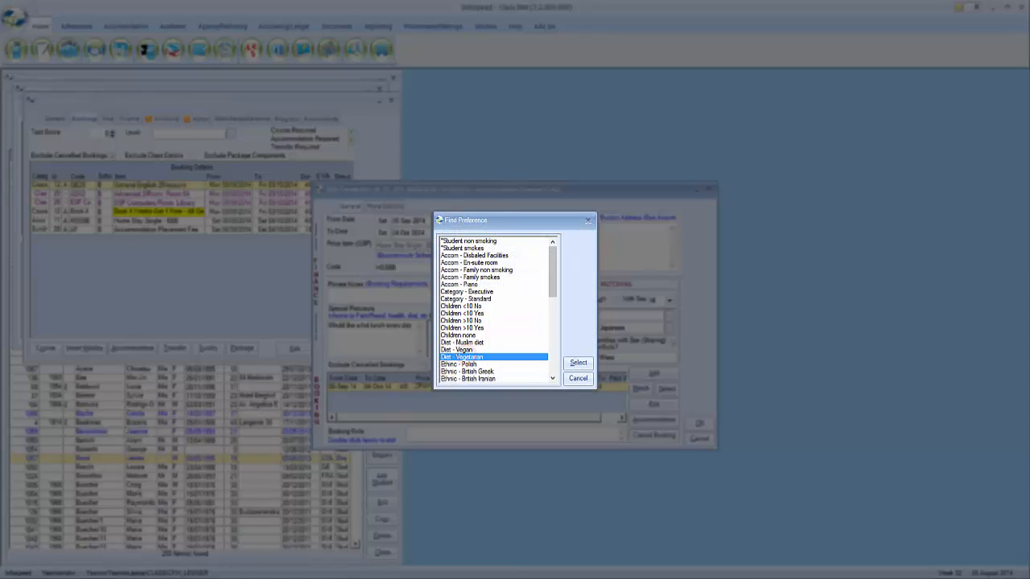
pyautogui.click(577, 362)
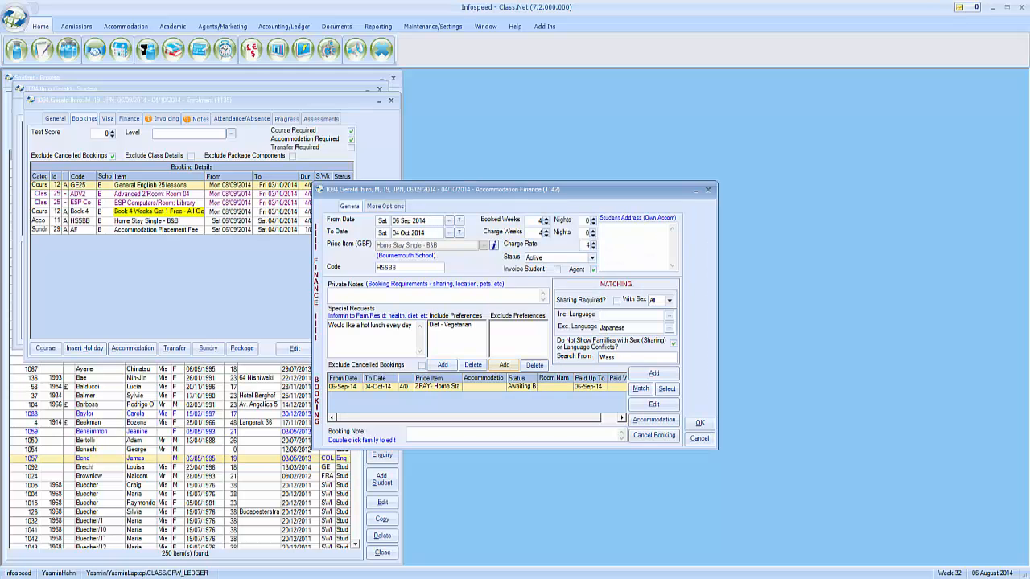
# Exclude homes with Pets cat(s) and run the match, listing 9 host families
pyautogui.click(504, 364)
pyautogui.moveTo(553, 272); pyautogui.dragTo(553, 350)
pyautogui.click(459, 342)
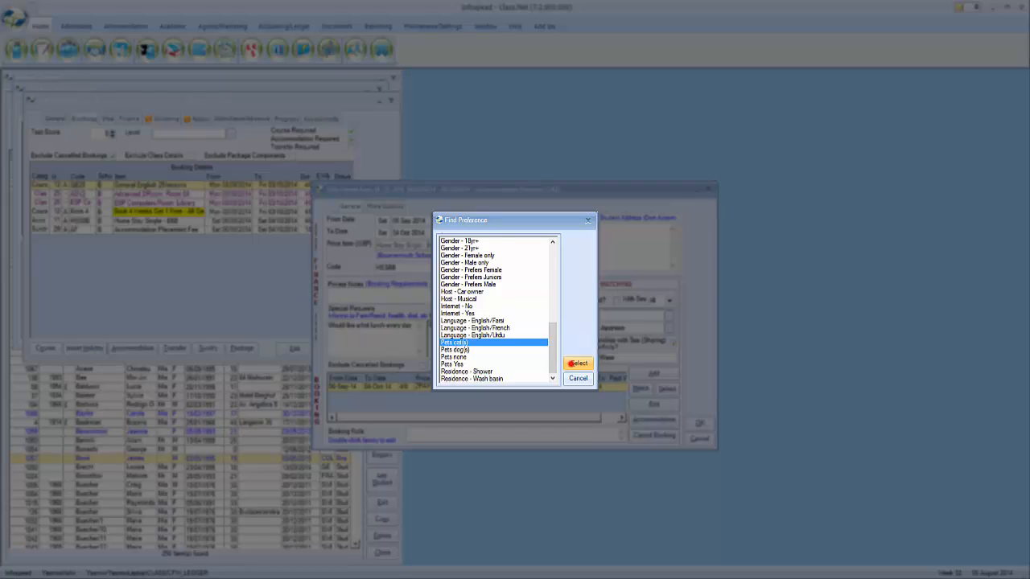
pyautogui.click(576, 363)
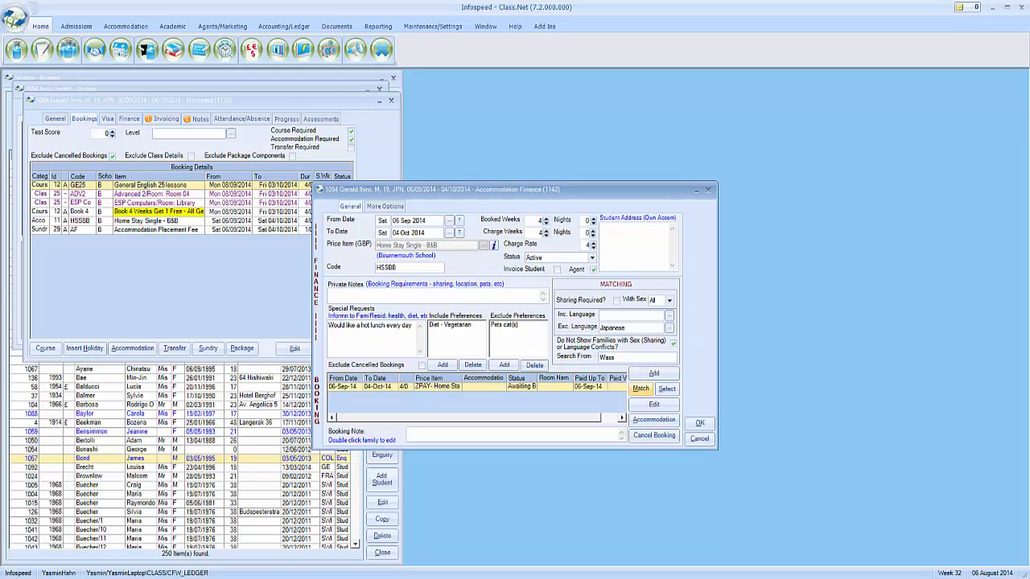
pyautogui.click(637, 389)
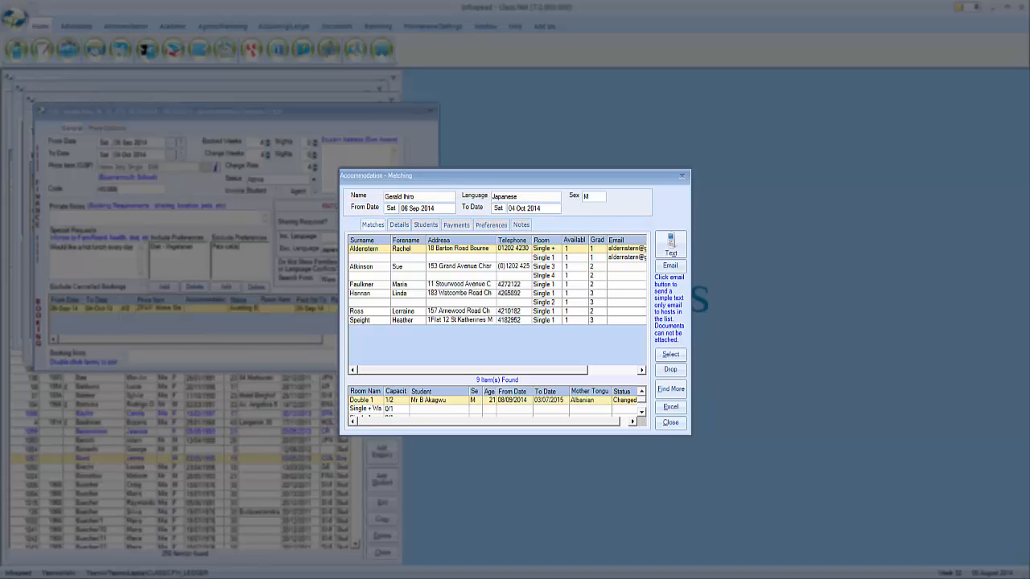
# Book the student into the top family's single room for 06 Sep–04 Oct 2014
pyautogui.click(394, 267)
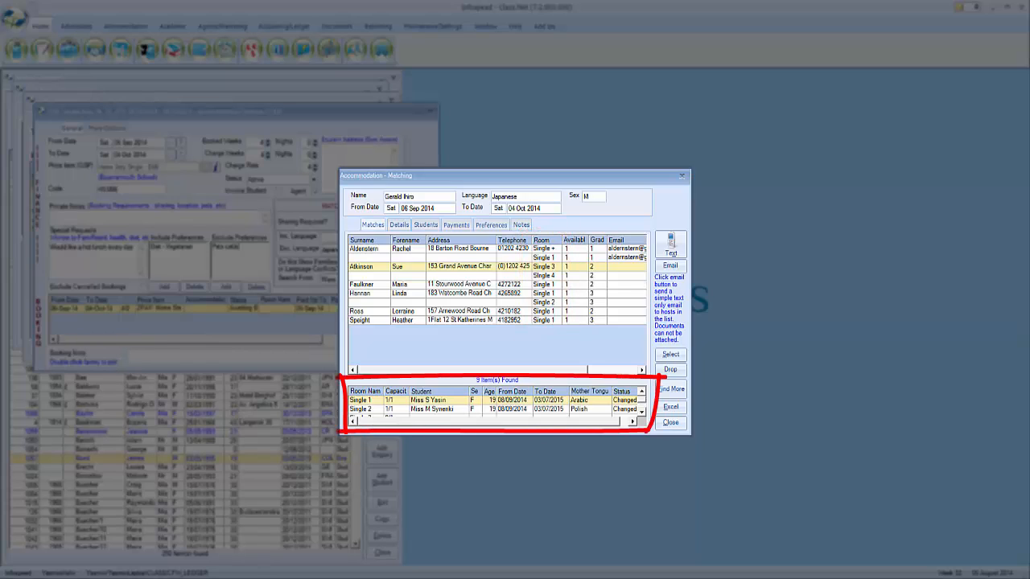
pyautogui.click(472, 249)
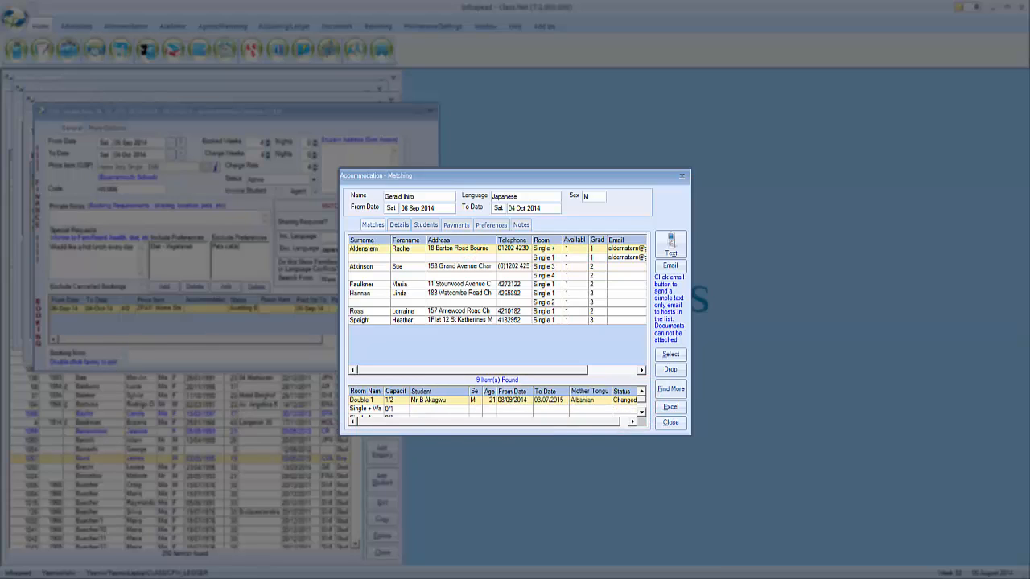
pyautogui.click(432, 409)
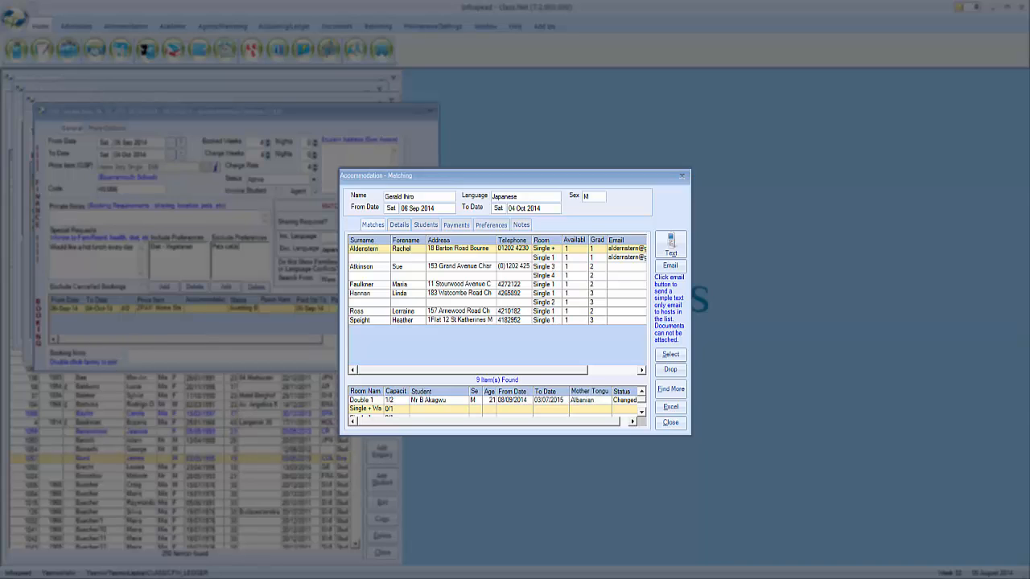
pyautogui.click(670, 355)
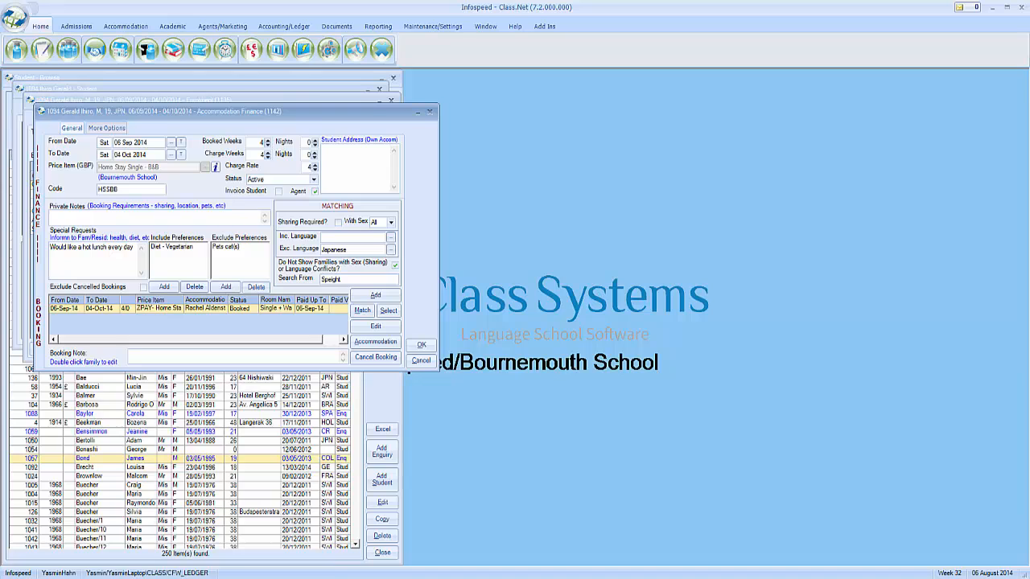
# Close the accommodation booking and add a transfer using price item TRAH, Heathrow to Accommodation
pyautogui.click(421, 345)
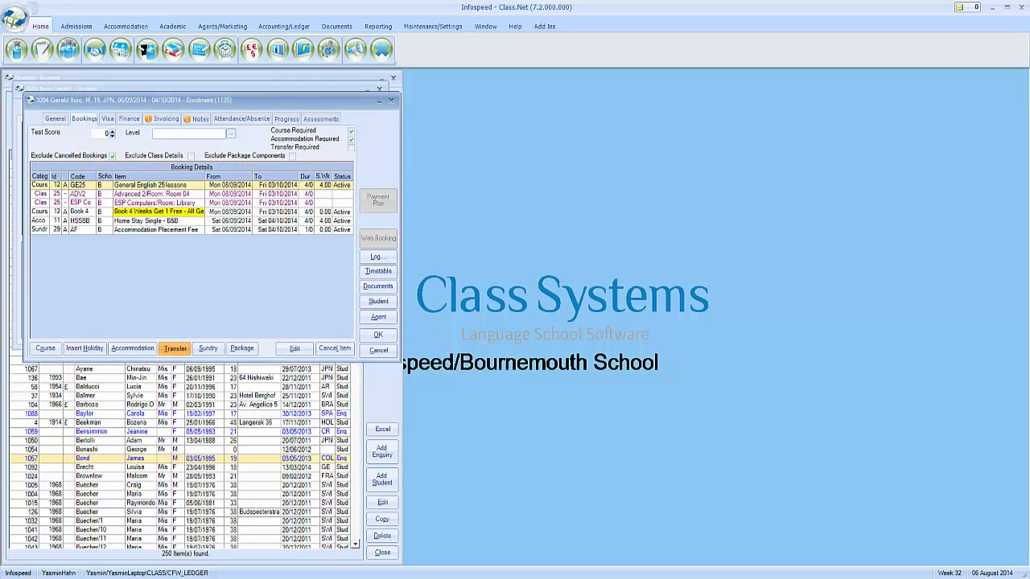
pyautogui.click(175, 347)
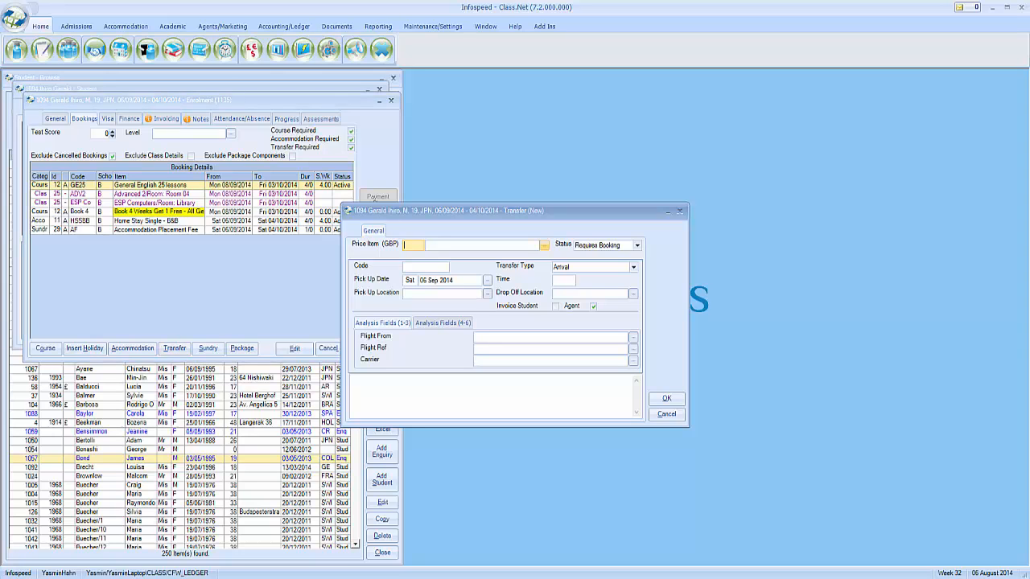
pyautogui.click(544, 245)
pyautogui.click(531, 252)
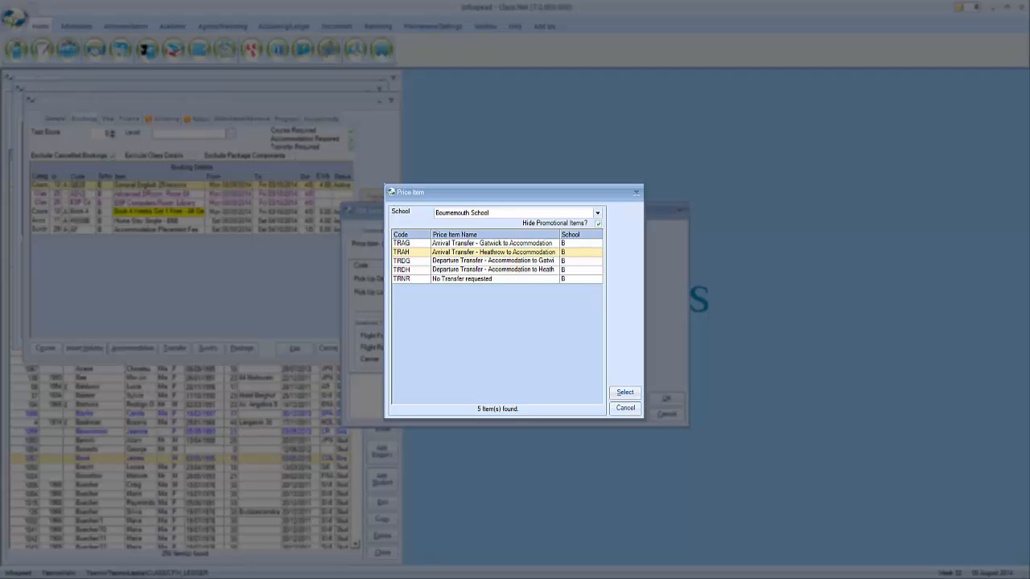
pyautogui.click(617, 396)
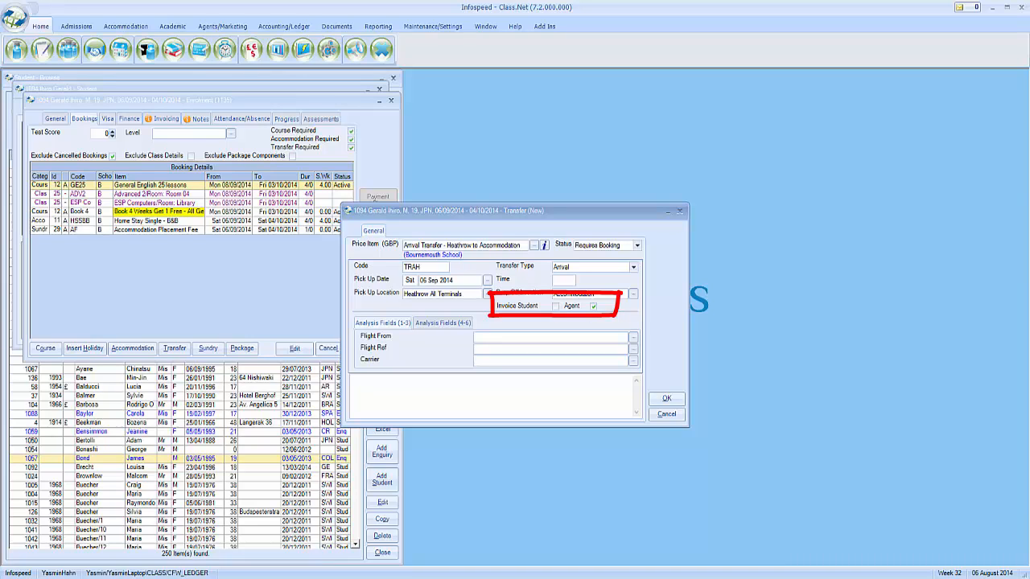
# Invoice the transfer to the student, flying from Kyoto on British Airways BA235, and save it
pyautogui.click(555, 306)
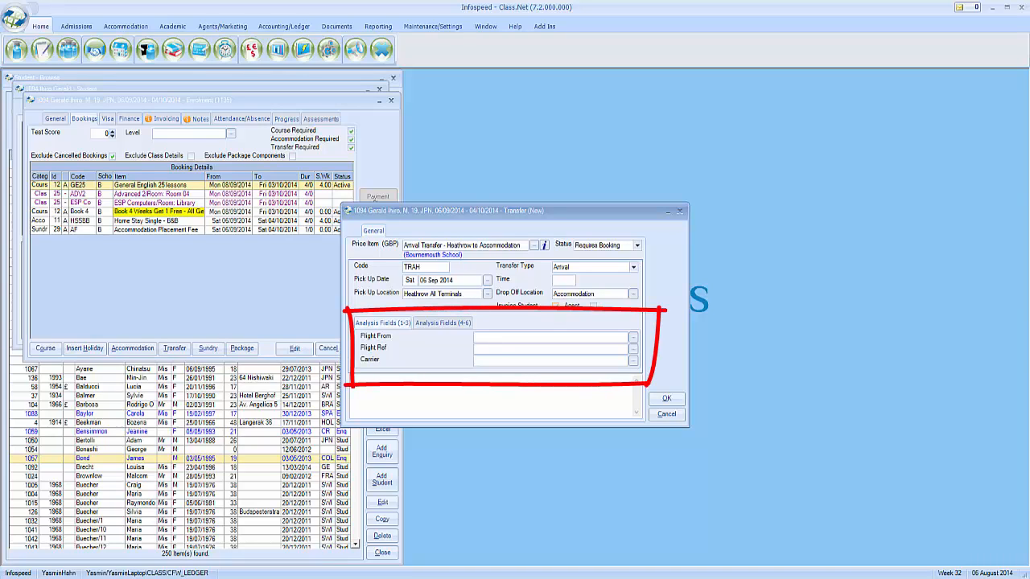
pyautogui.click(499, 338)
pyautogui.write('Ky')
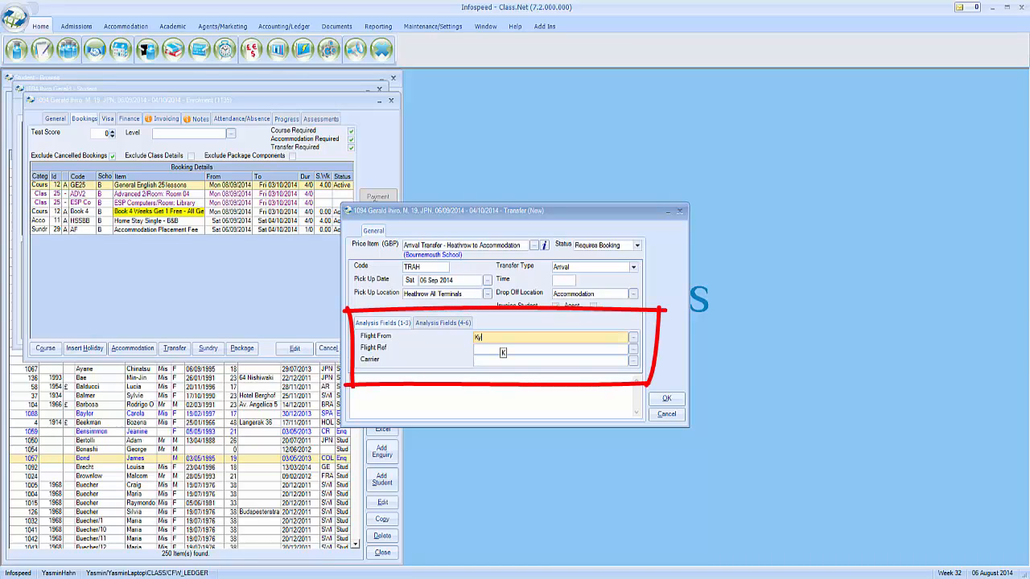
pyautogui.write('oto')
pyautogui.press('Tab')
pyautogui.write('BA')
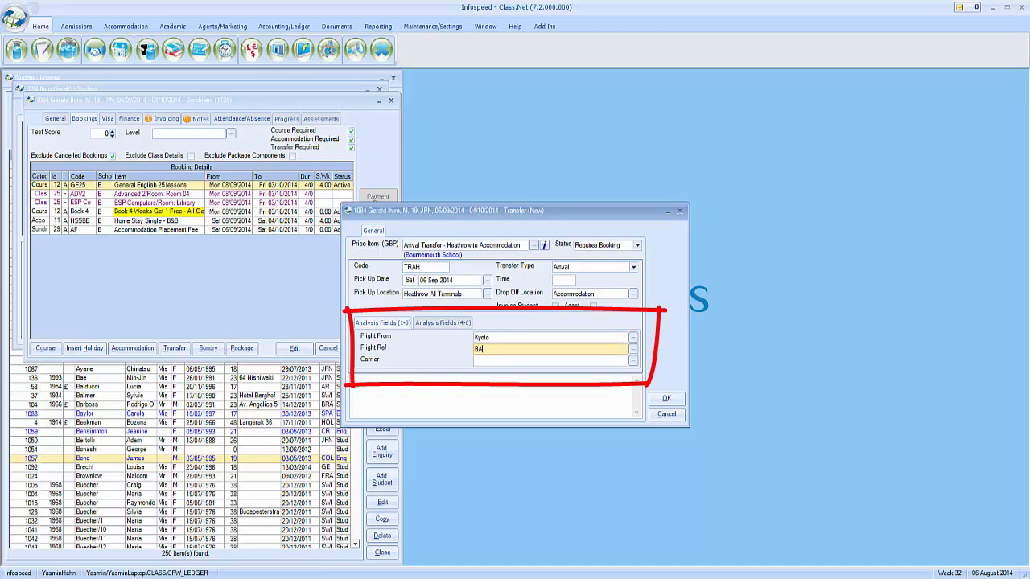
pyautogui.write('235')
pyautogui.click(633, 360)
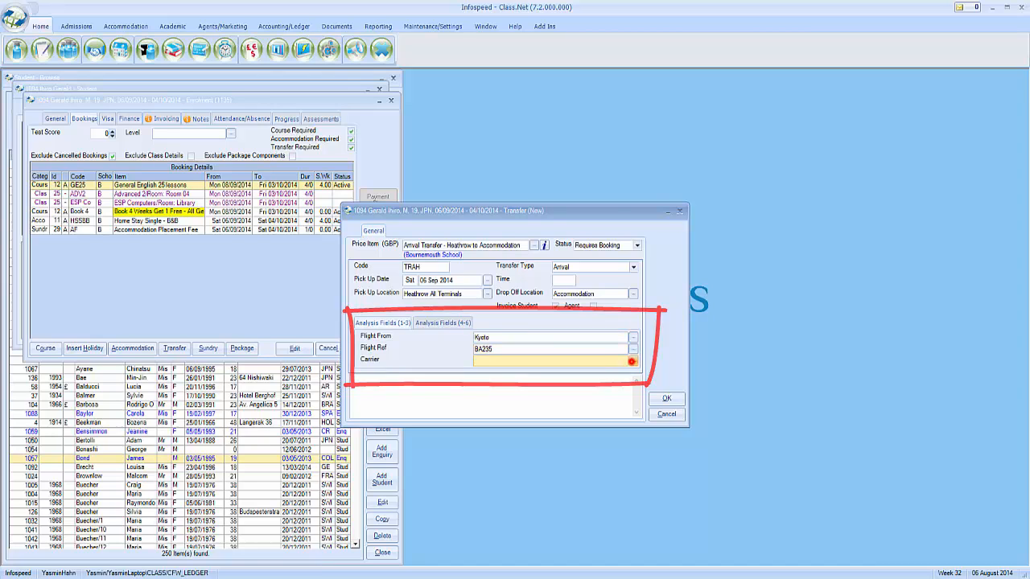
pyautogui.click(459, 279)
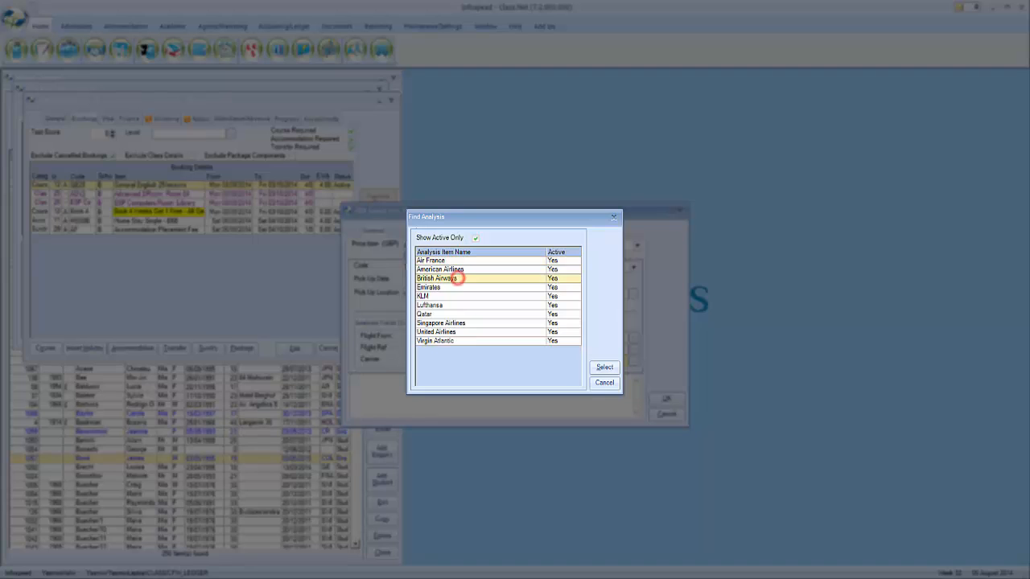
pyautogui.click(604, 367)
pyautogui.click(667, 399)
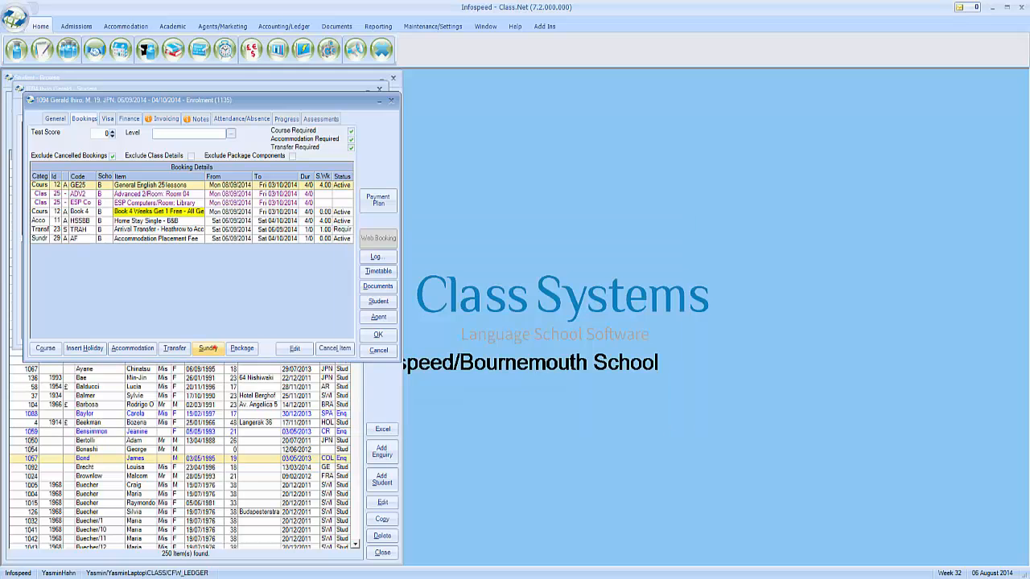
# Add a Book Fee (BO) sundry charge to the enrolment for 06 Sep–04 Oct 2014
pyautogui.click(208, 348)
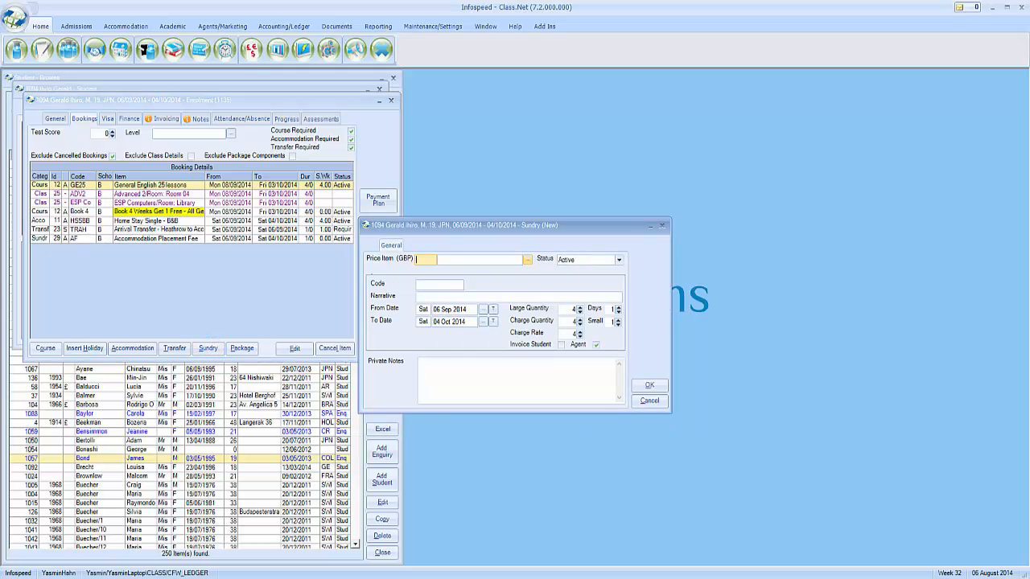
pyautogui.click(527, 259)
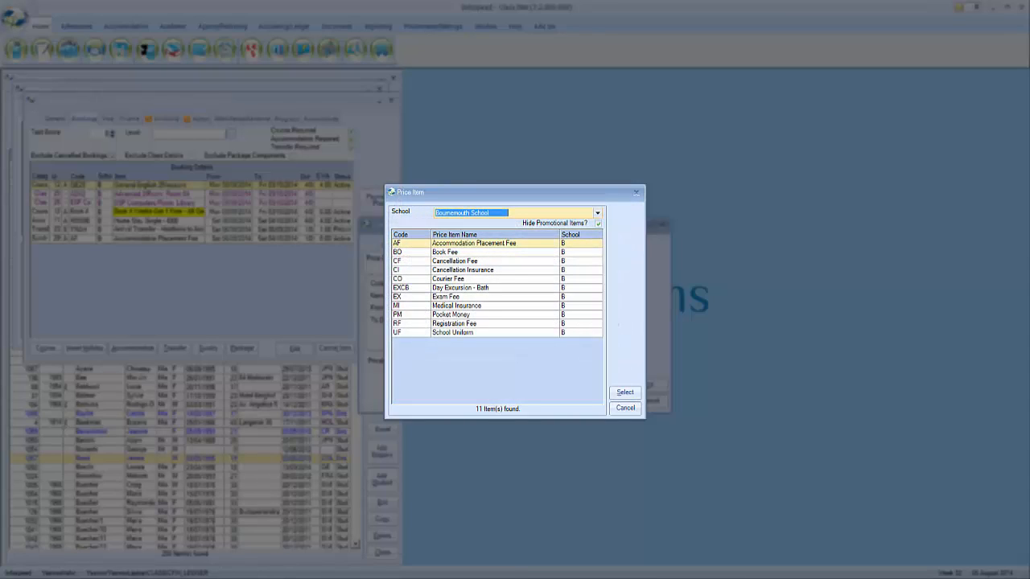
pyautogui.click(472, 287)
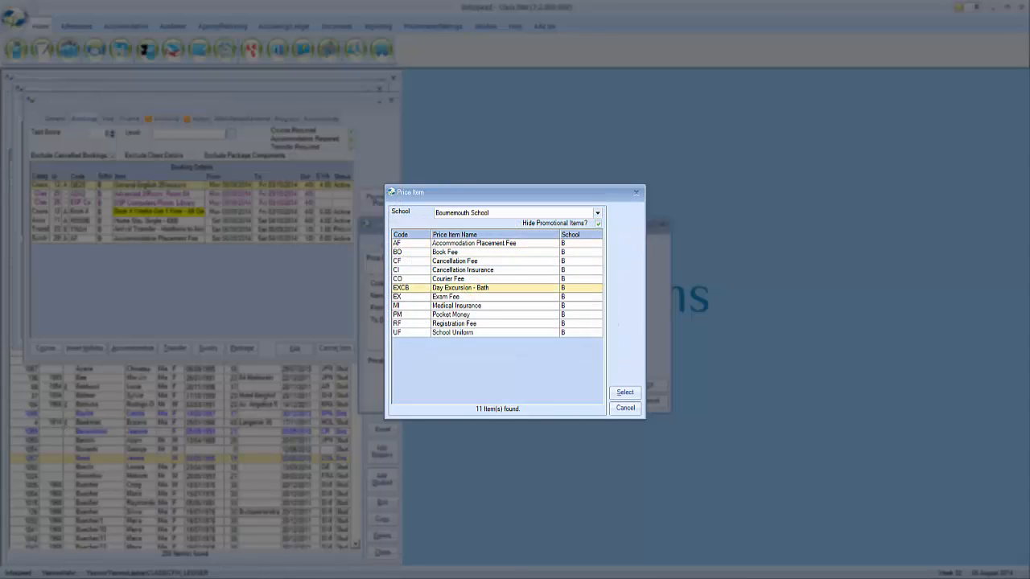
pyautogui.click(460, 306)
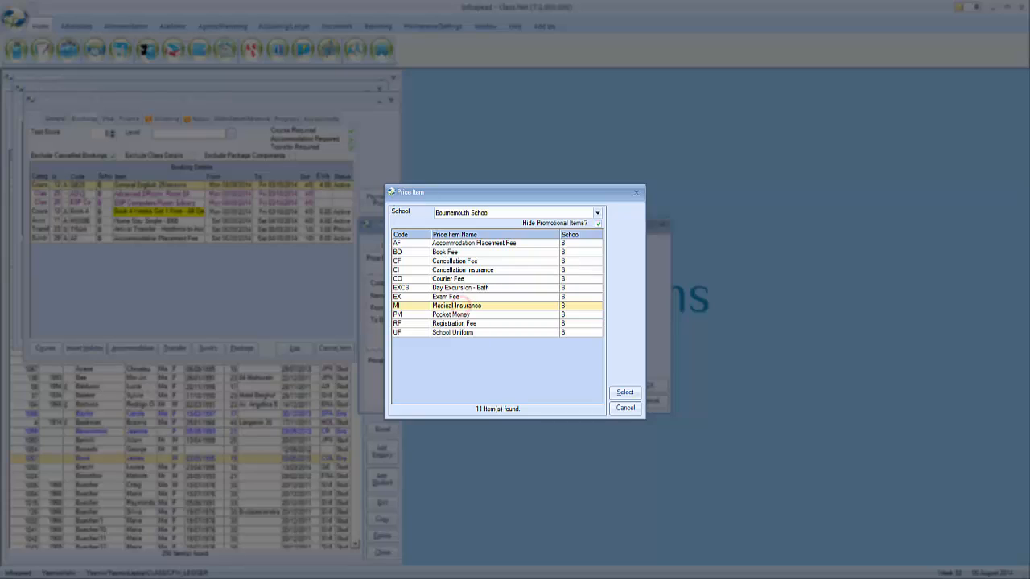
pyautogui.click(451, 253)
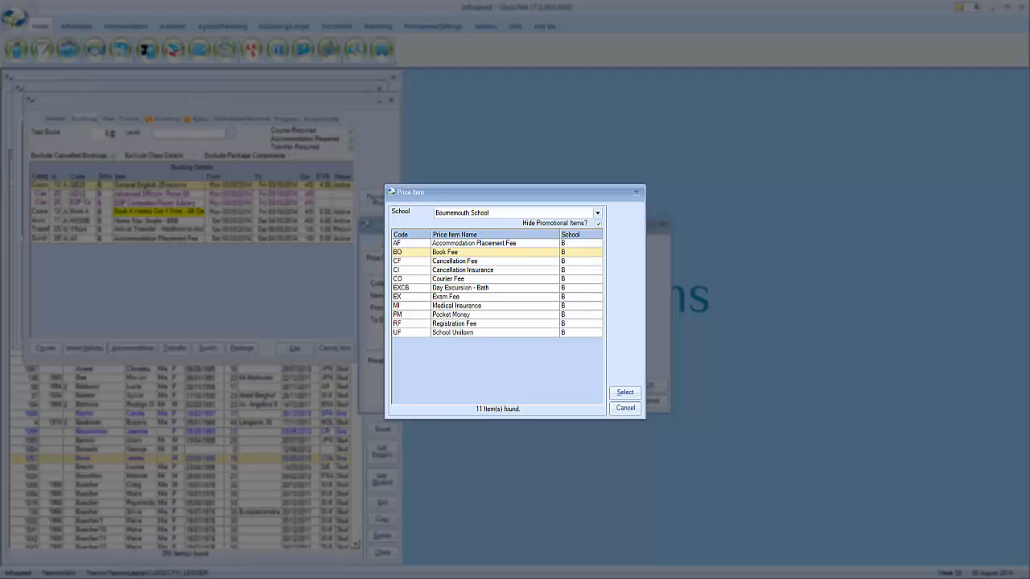
pyautogui.click(625, 392)
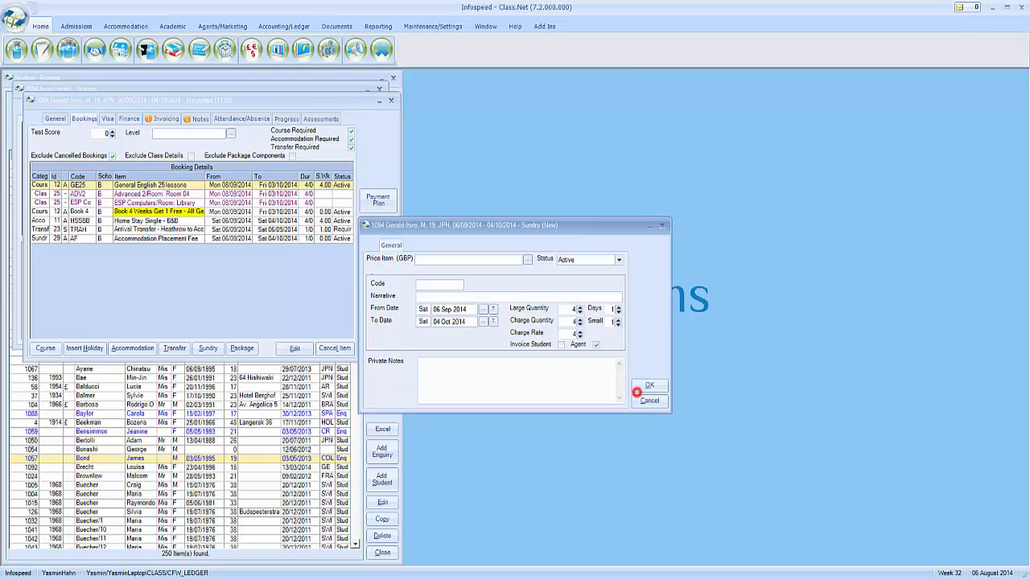
pyautogui.click(649, 386)
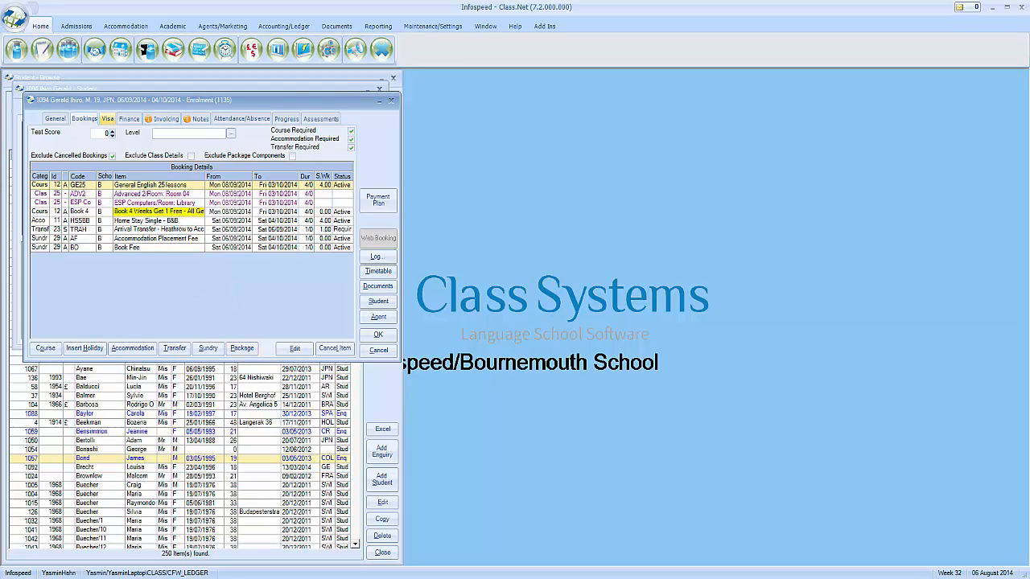
# Check the visa details, then view the Finance page showing the agent total of 600.80
pyautogui.click(106, 119)
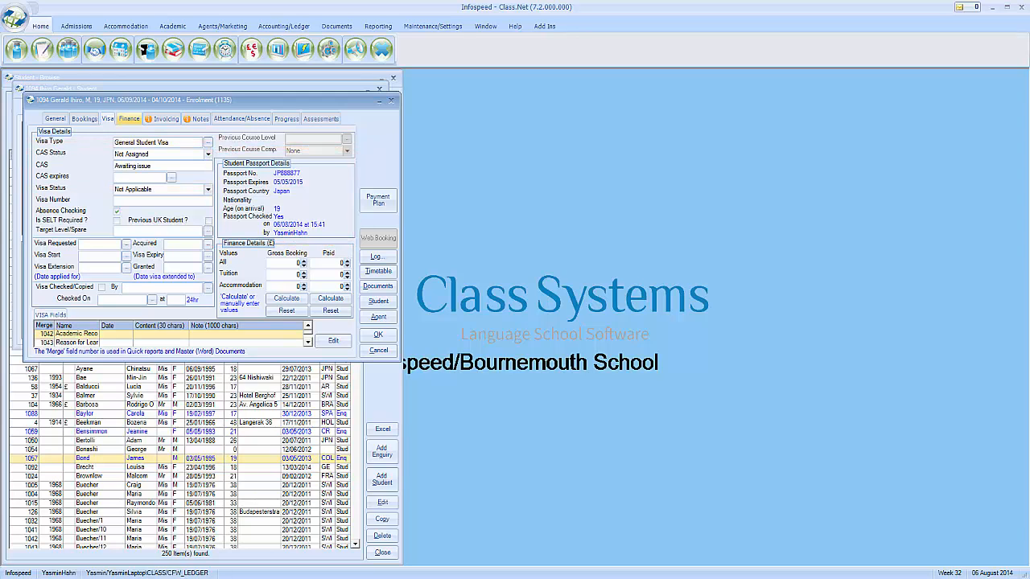
pyautogui.click(128, 118)
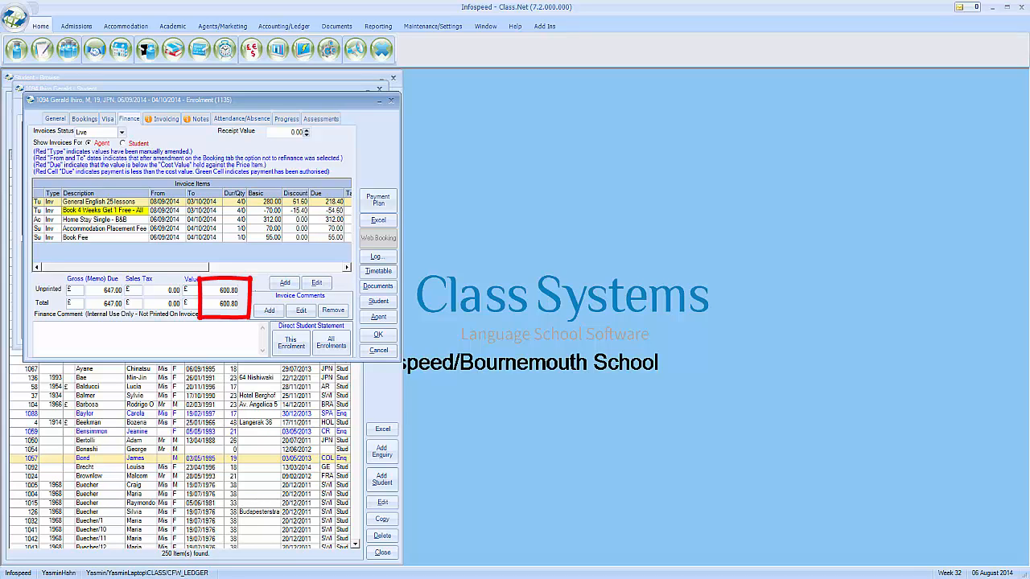
# Compare student and agent invoice items, then edit the General English 25 lessons line
pyautogui.click(123, 143)
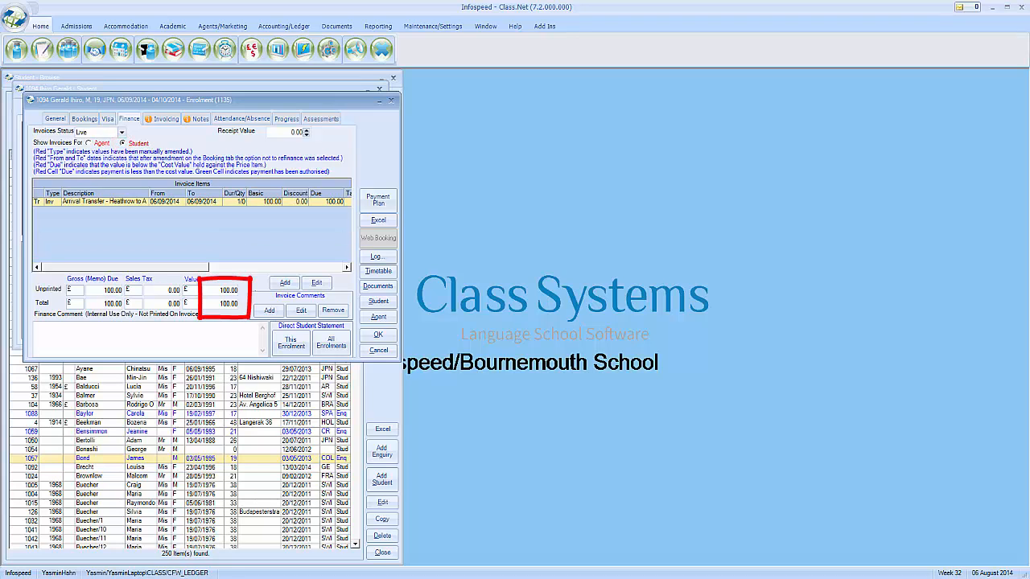
pyautogui.click(89, 143)
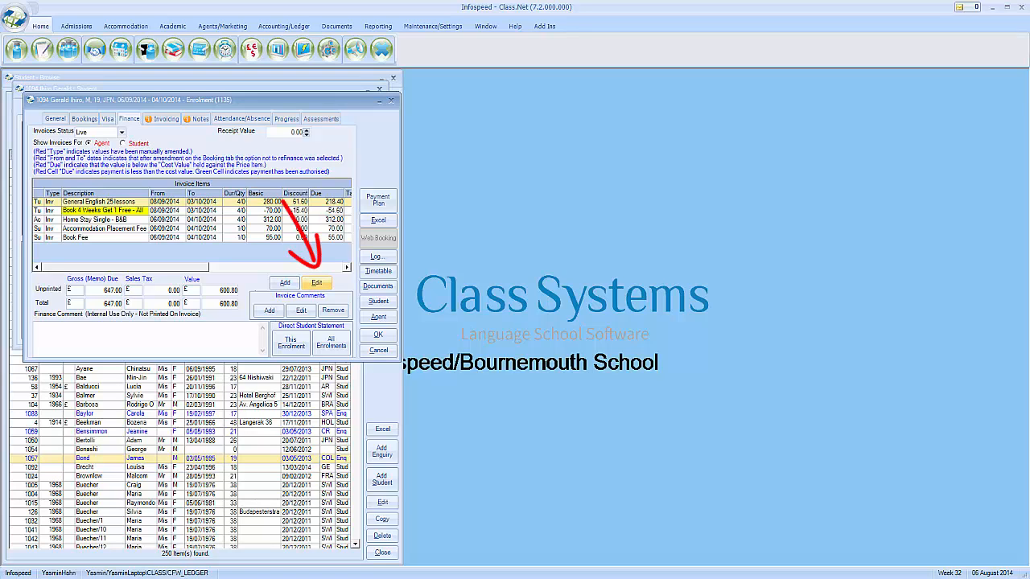
pyautogui.click(316, 282)
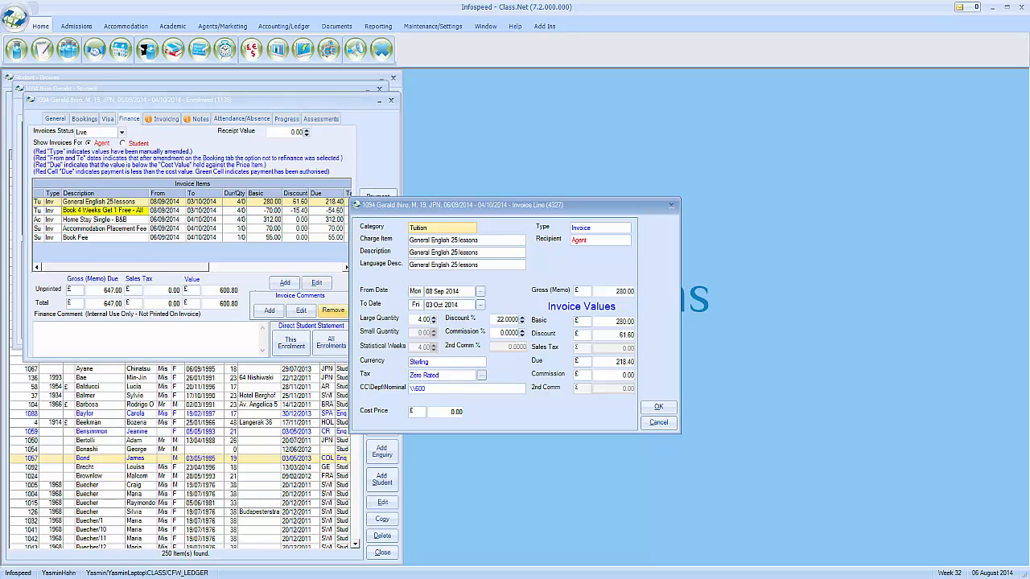
# Set the General English lessons discount to 80.00, bringing the agent total to 582.40
pyautogui.doubleClick(615, 335)
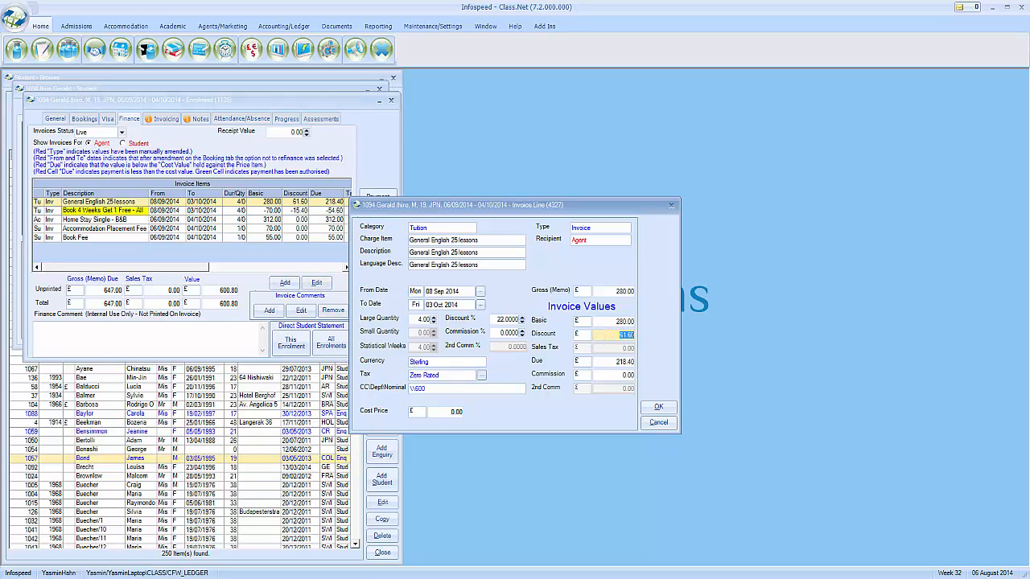
pyautogui.write('80')
pyautogui.press('Tab')
pyautogui.click(658, 407)
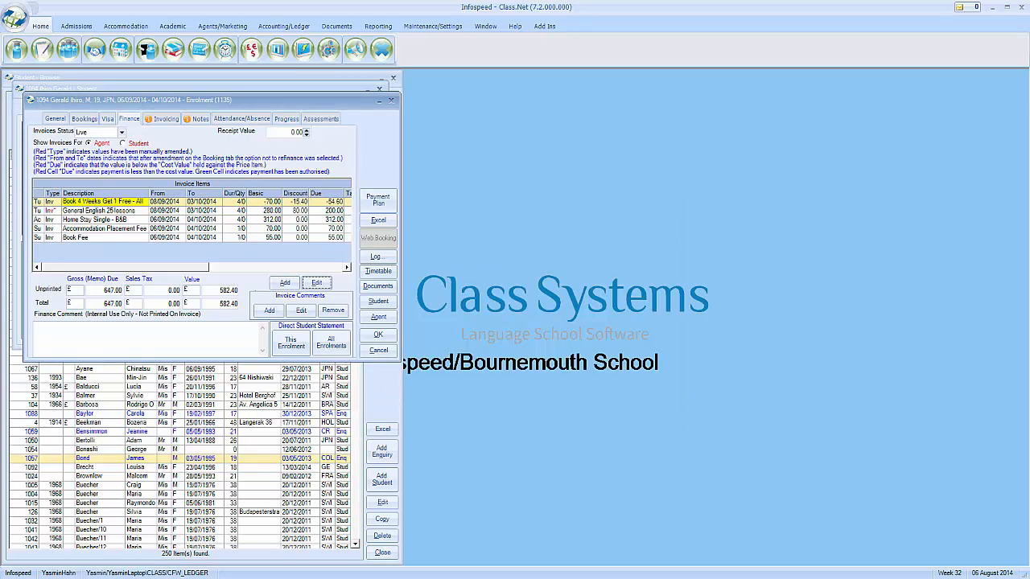
# Select the General English line, begin an internal finance comment, then view invoicing options
pyautogui.click(105, 211)
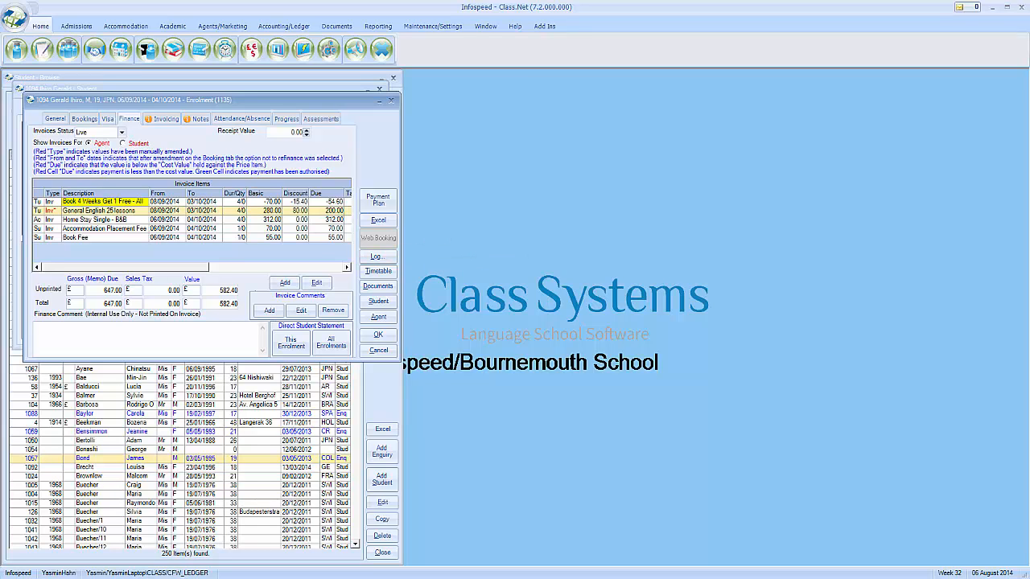
pyautogui.click(222, 333)
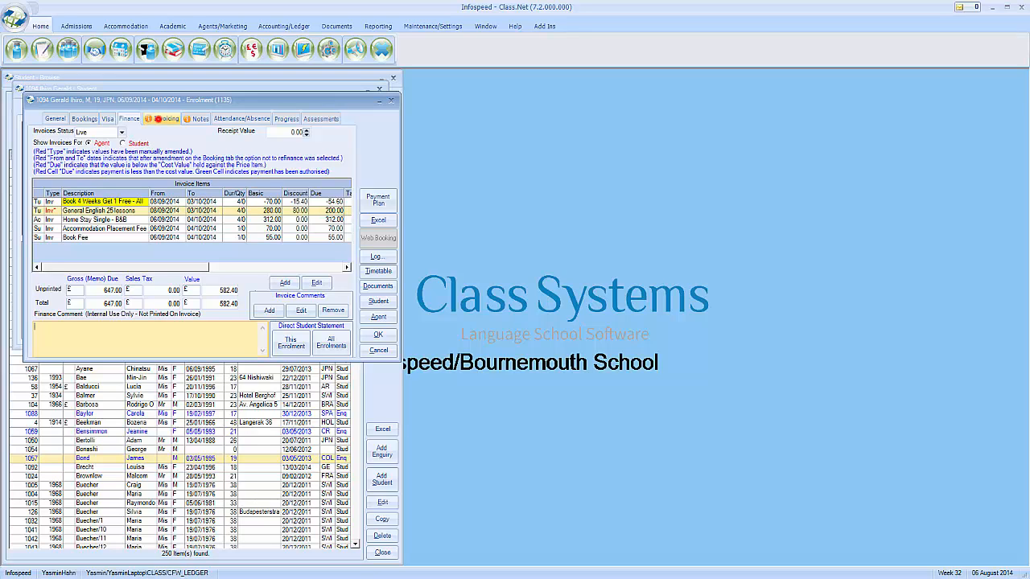
pyautogui.click(158, 119)
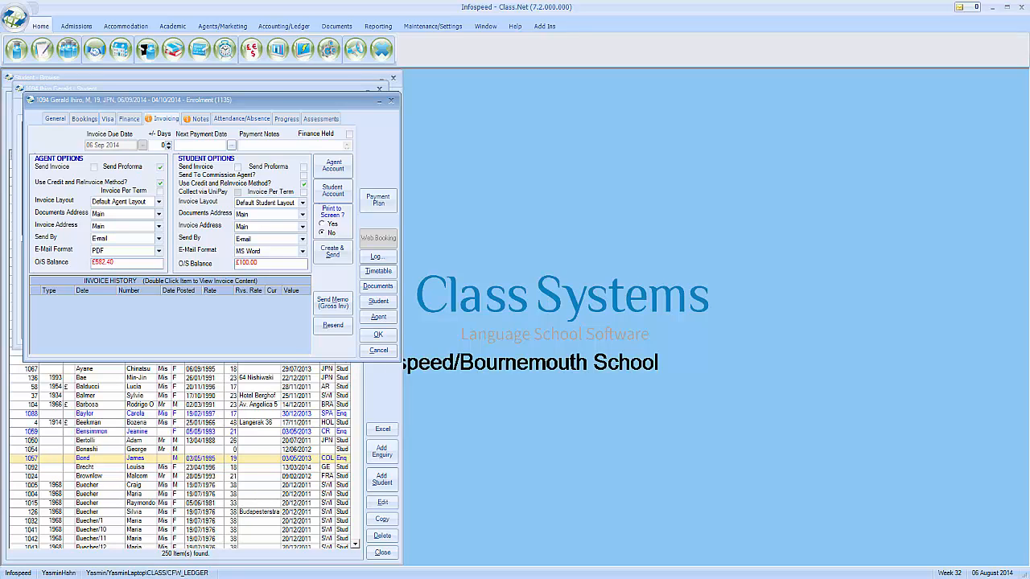
# Create proforma invoices for agent and student with Print to Screen set to Yes
pyautogui.click(303, 166)
pyautogui.click(322, 224)
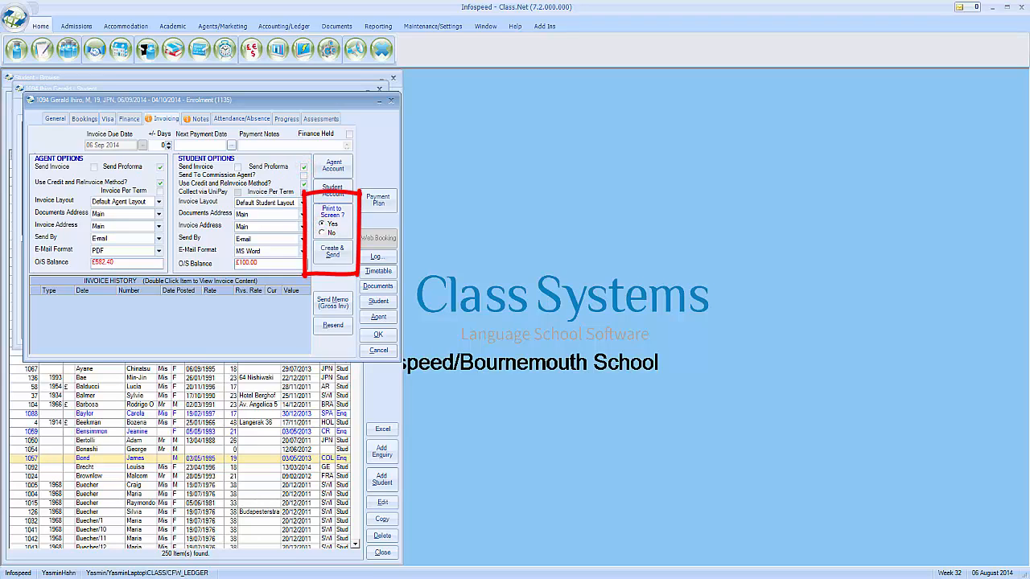
pyautogui.click(333, 251)
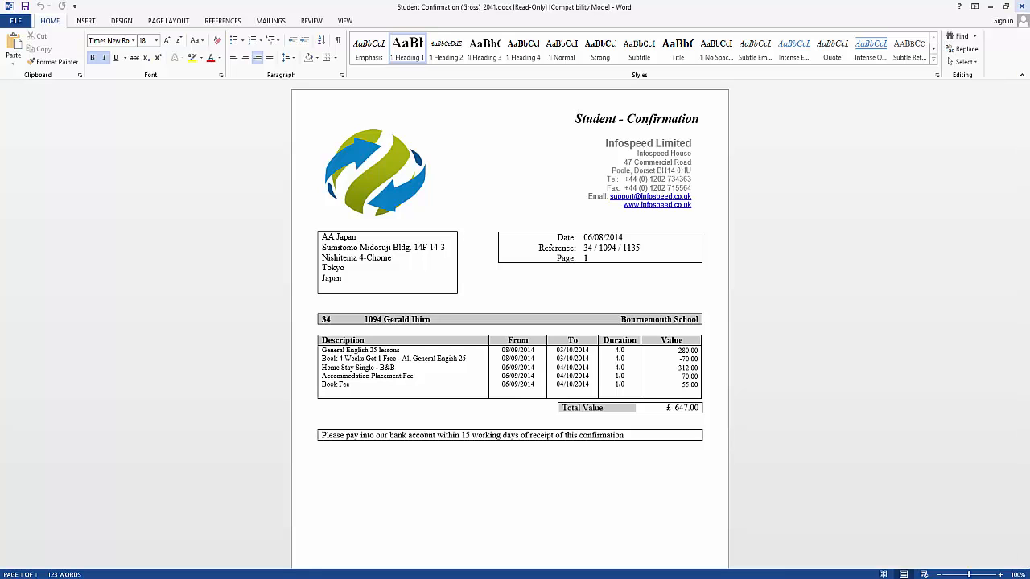
# Close the Student Confirmation document in Word
pyautogui.click(1021, 6)
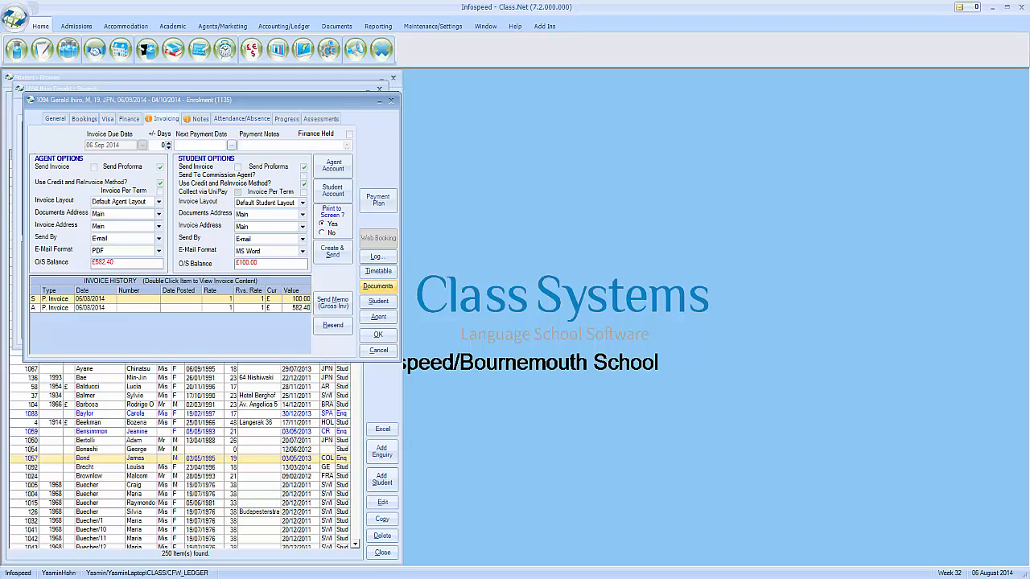
# Generate the CONFM 'Confirm to HF' host-family letter from the enrolment's documents into Word
pyautogui.click(378, 286)
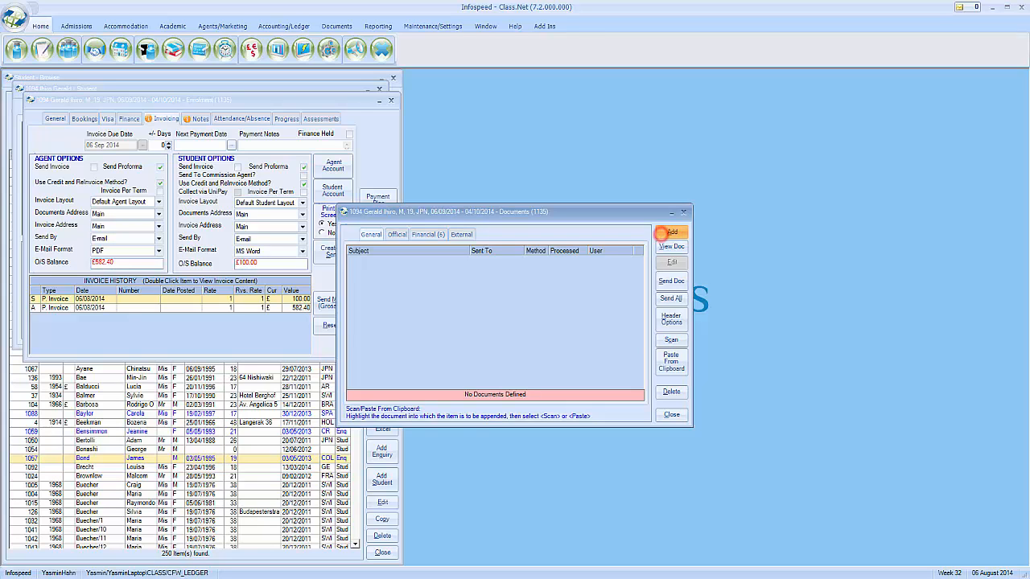
pyautogui.click(671, 232)
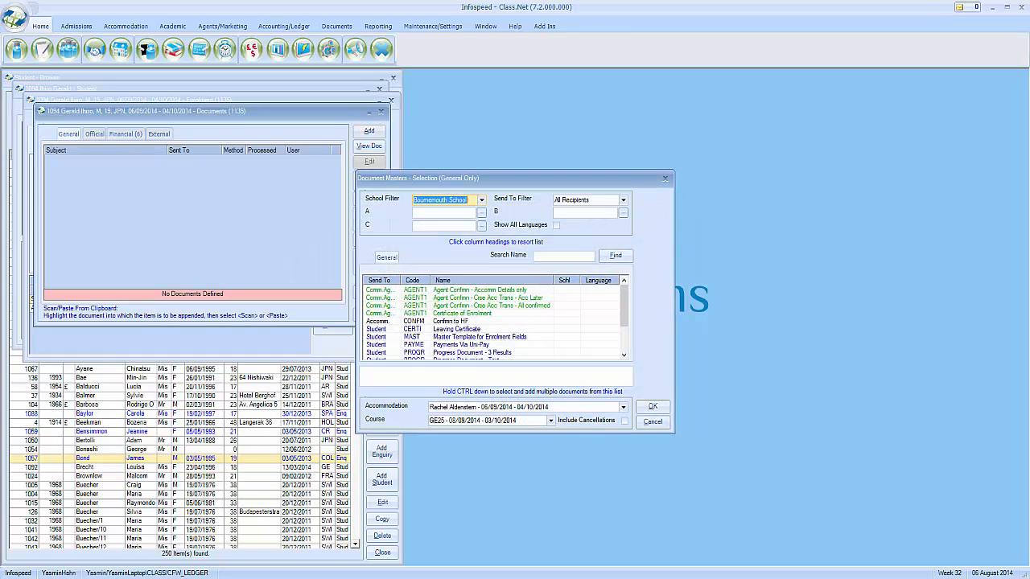
pyautogui.click(487, 321)
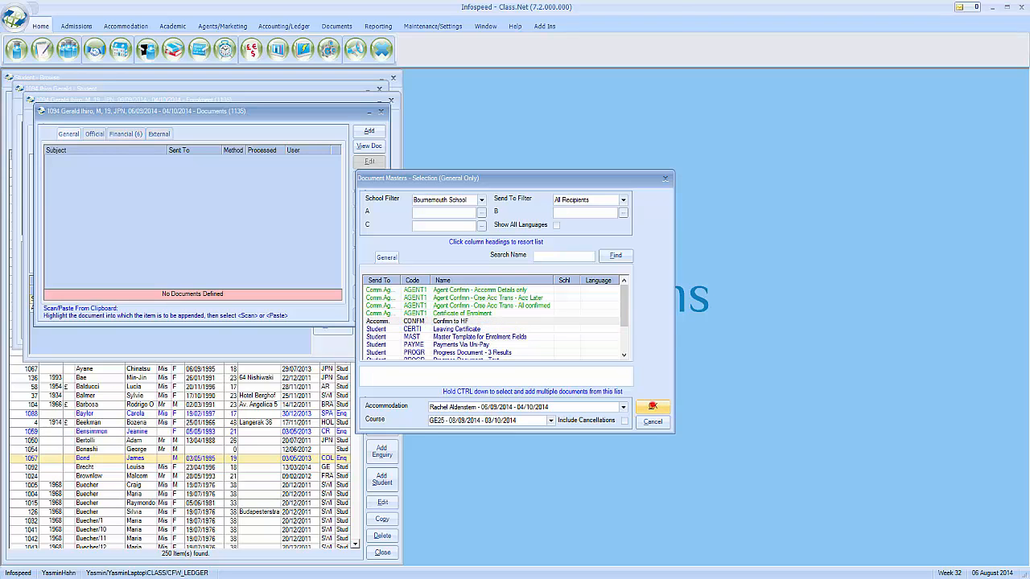
pyautogui.click(651, 405)
pyautogui.click(261, 159)
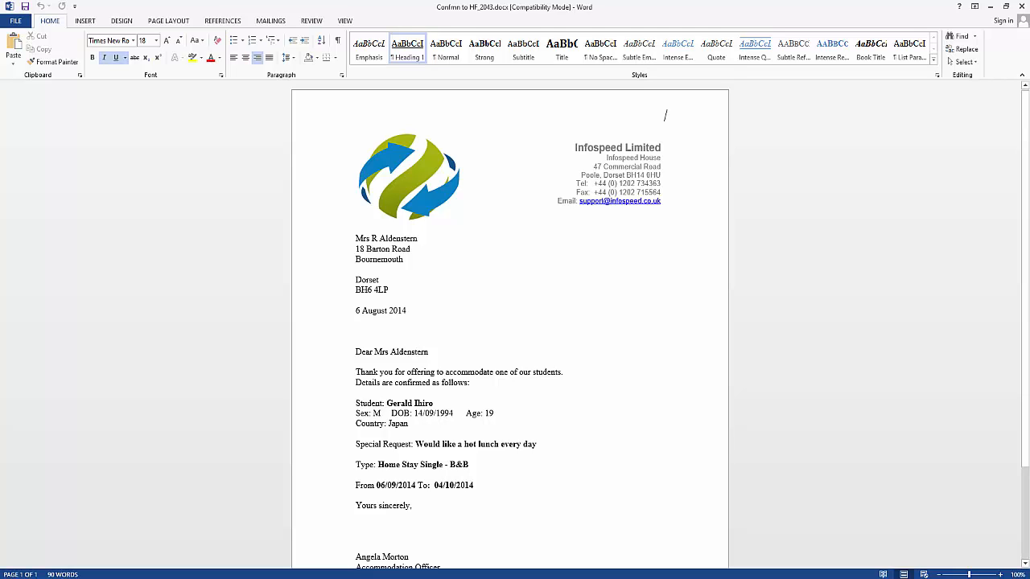
# Insert 'Hope you had a nice holiday!' above 'Yours sincerely,' and save the letter when closing Word
pyautogui.click(357, 505)
pyautogui.press('Return')
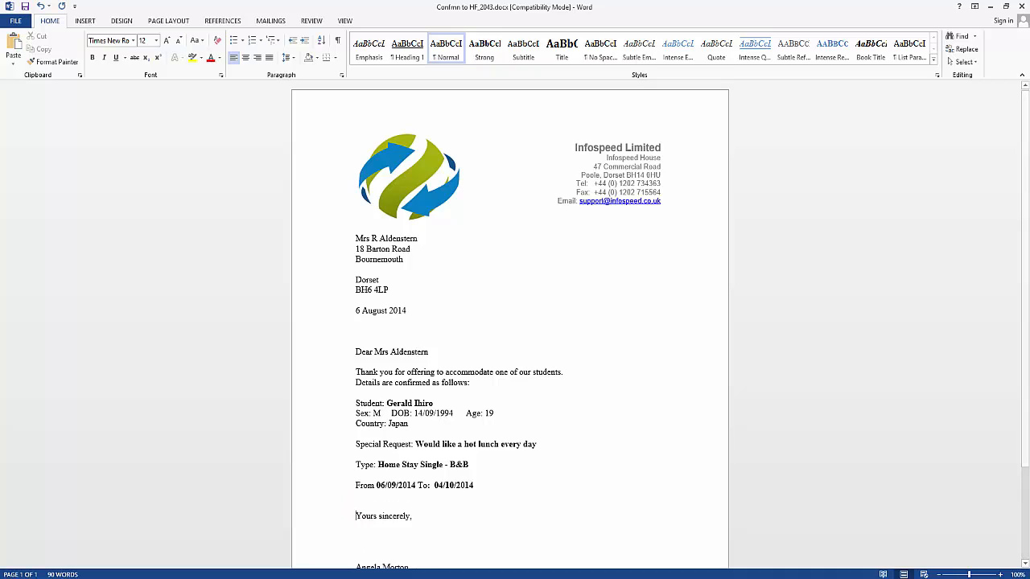
pyautogui.press('Up')
pyautogui.write('Hope you ha')
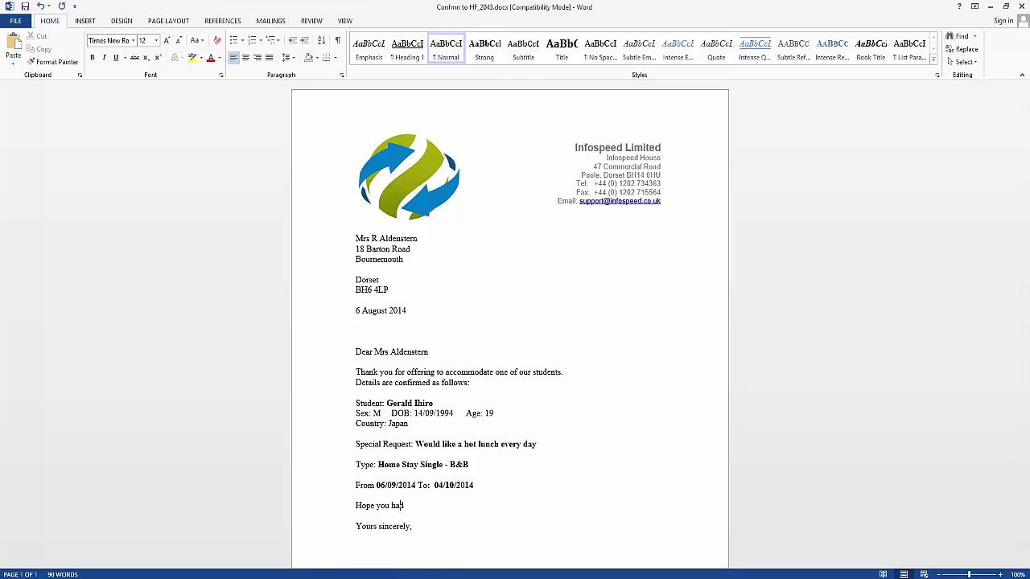
pyautogui.write('d a nice holiday!')
pyautogui.click(1021, 6)
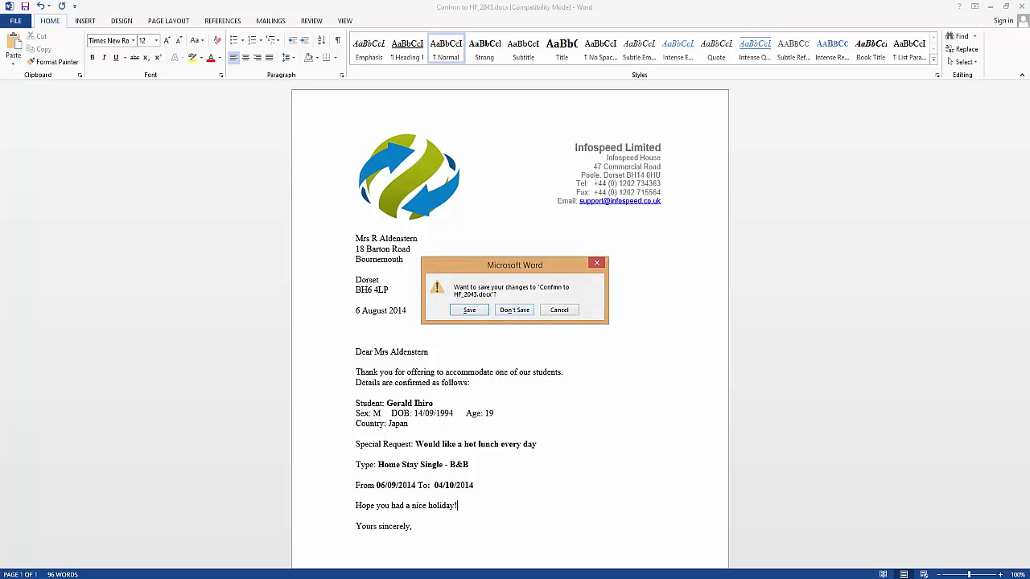
pyautogui.click(469, 310)
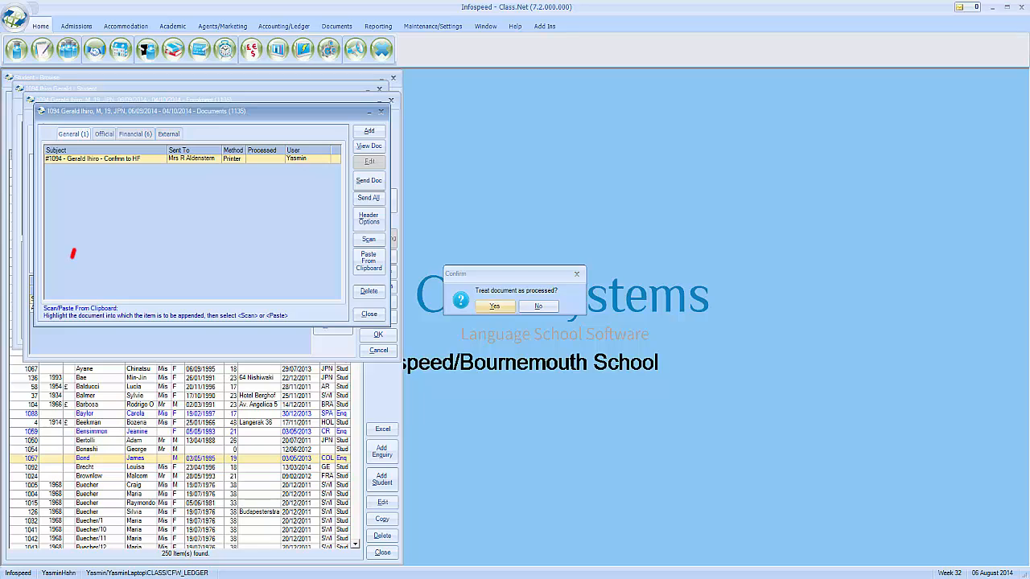
# Mark the Confirm to HF letter as processed and close the student's Documents window
pyautogui.click(494, 305)
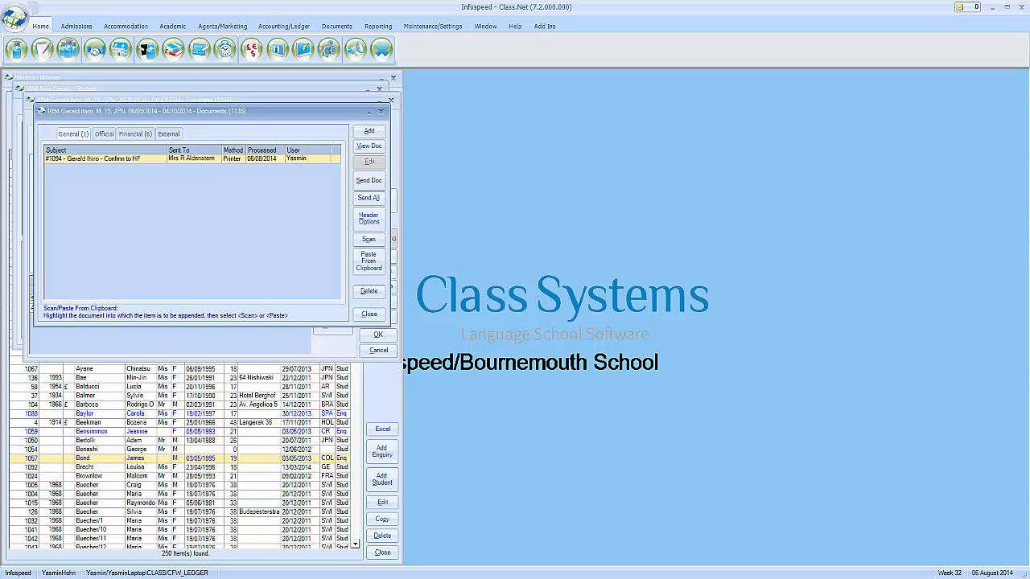
pyautogui.click(380, 112)
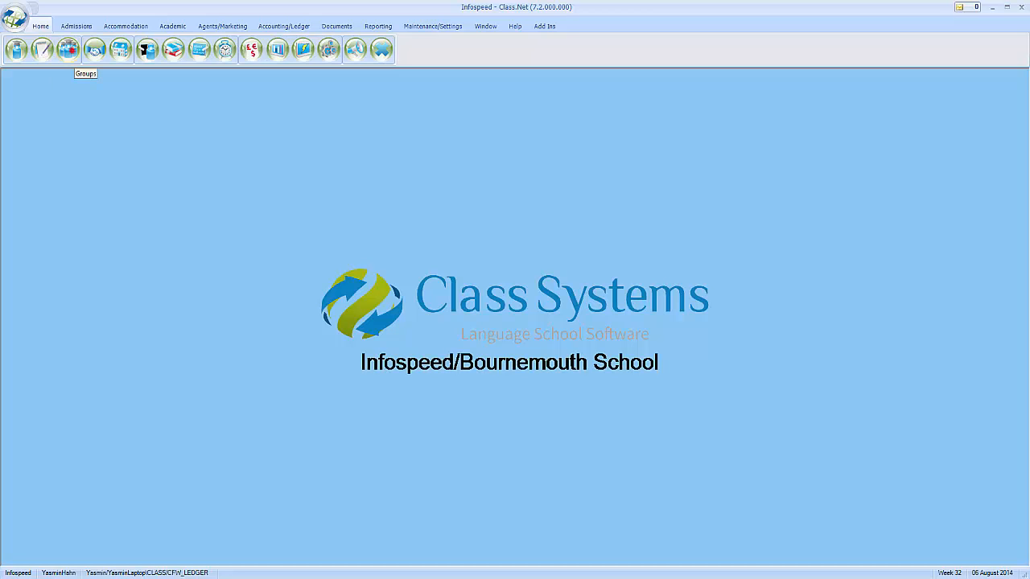
# Open group 1005, Brazil's Tica Summer Group, from the Groups list
pyautogui.click(69, 50)
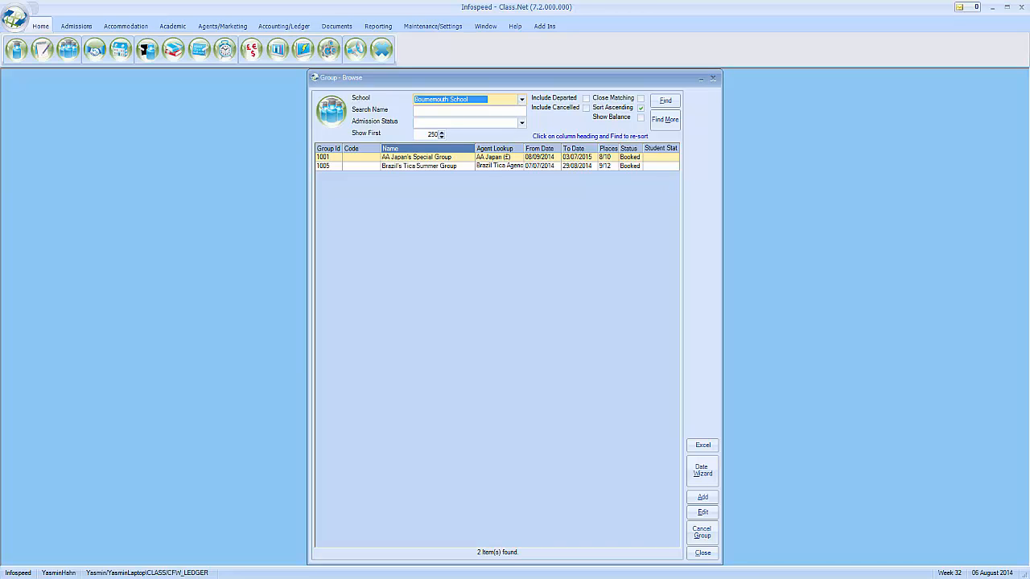
pyautogui.click(441, 165)
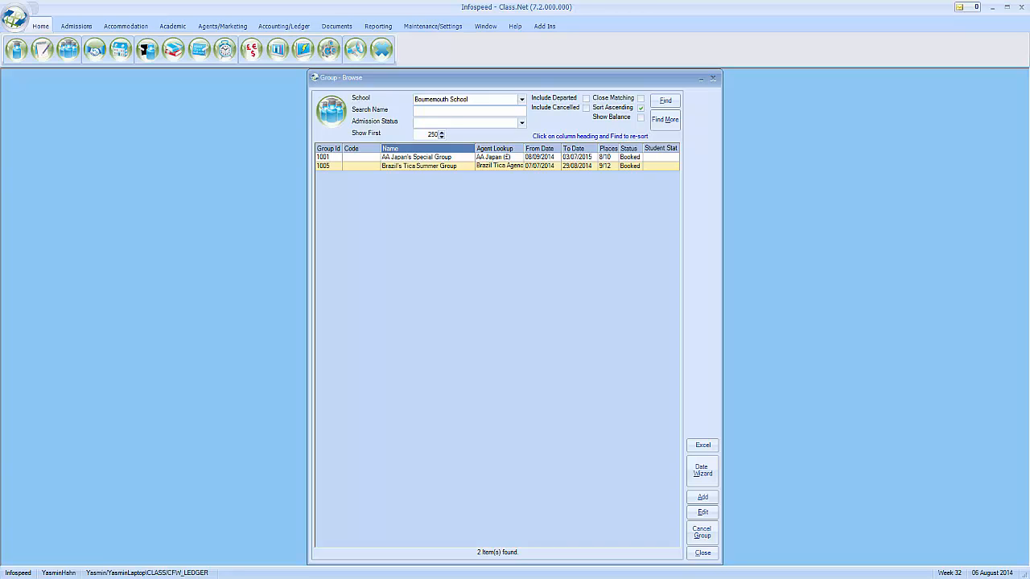
pyautogui.doubleClick(441, 165)
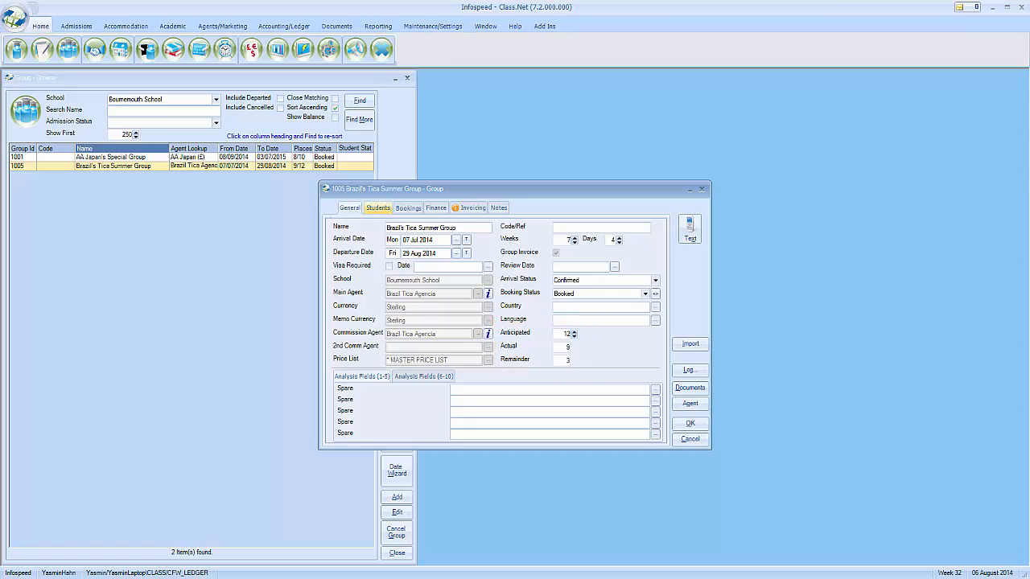
# Make one copy of student enrolment 1077 on the group's Students tab
pyautogui.click(376, 208)
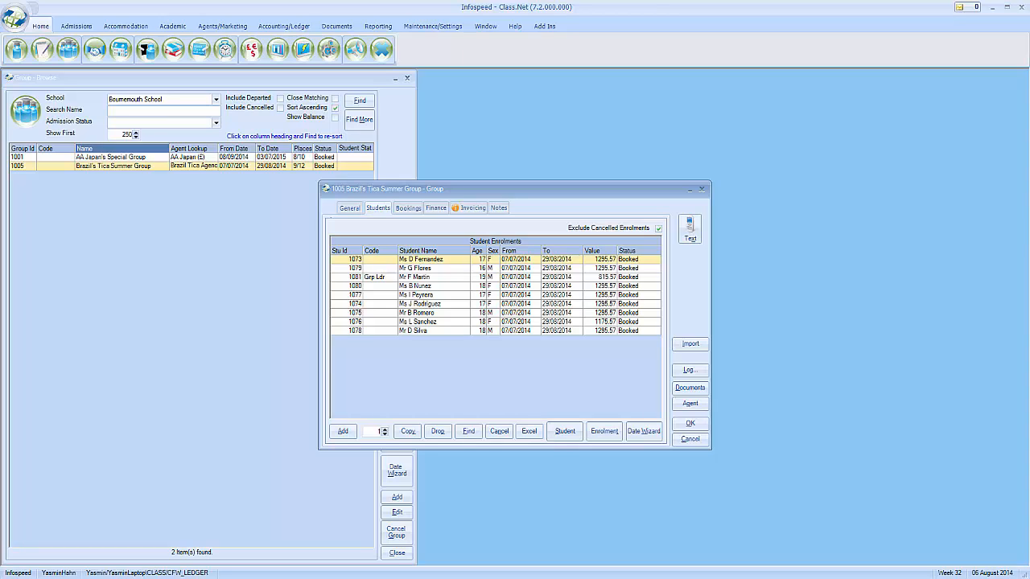
pyautogui.click(384, 295)
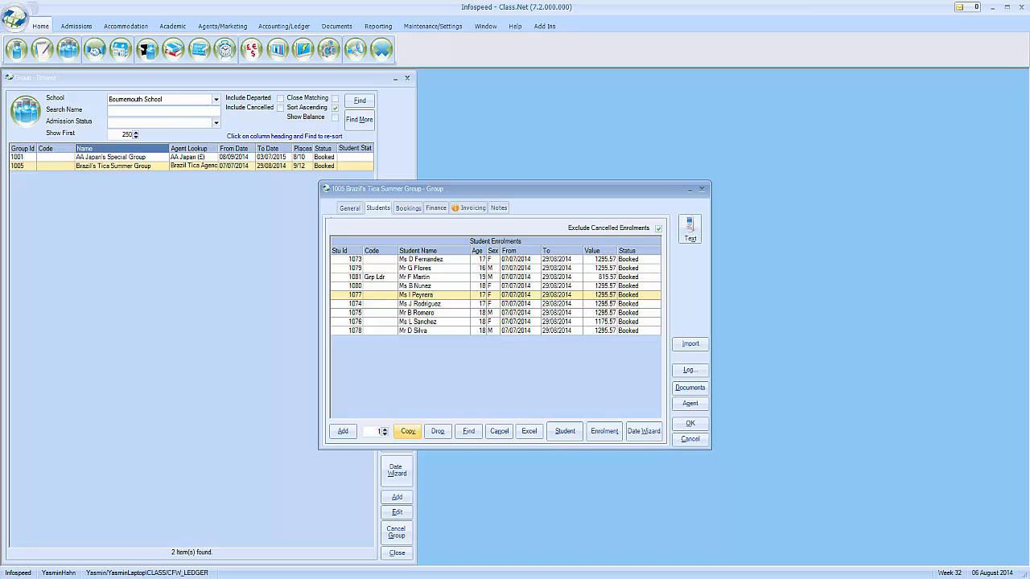
pyautogui.click(407, 431)
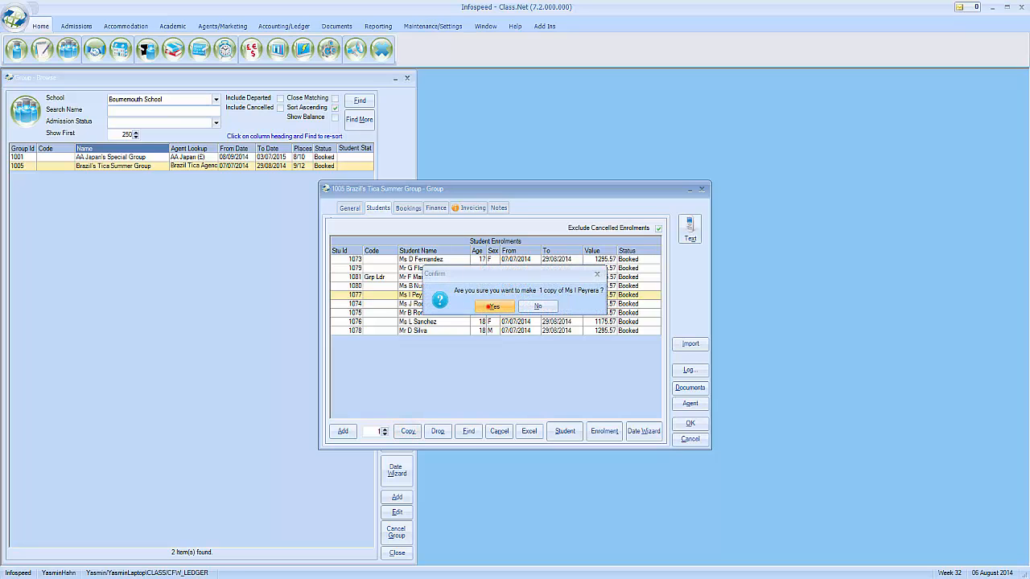
pyautogui.click(488, 306)
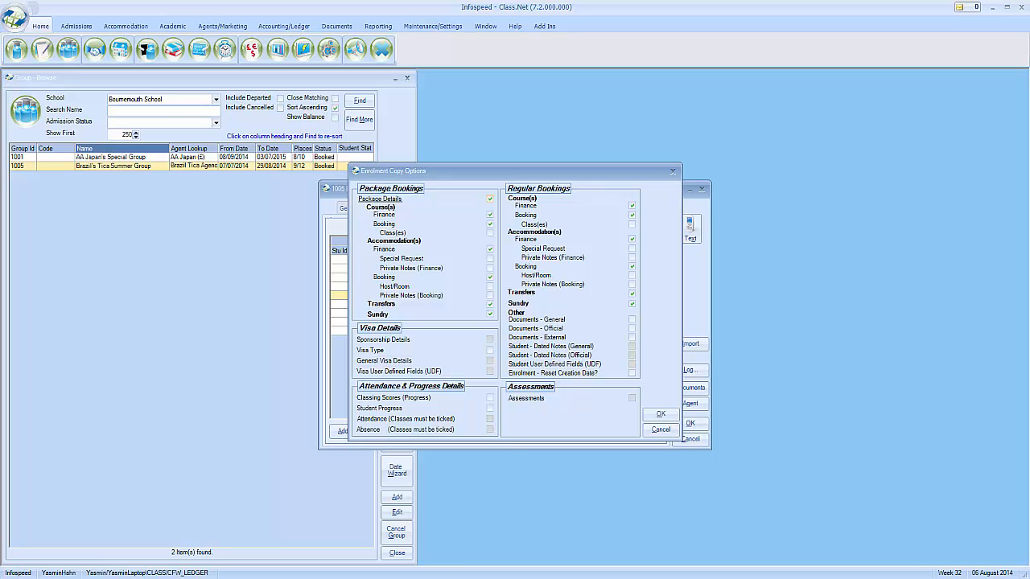
pyautogui.click(659, 414)
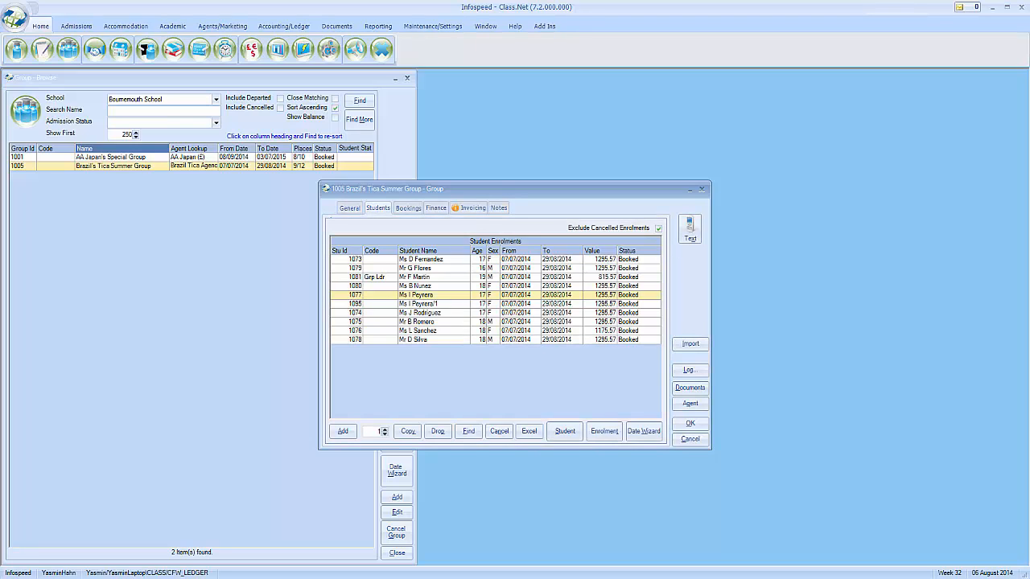
# Give the copied student 1095 a new surname and forename and save
pyautogui.click(460, 304)
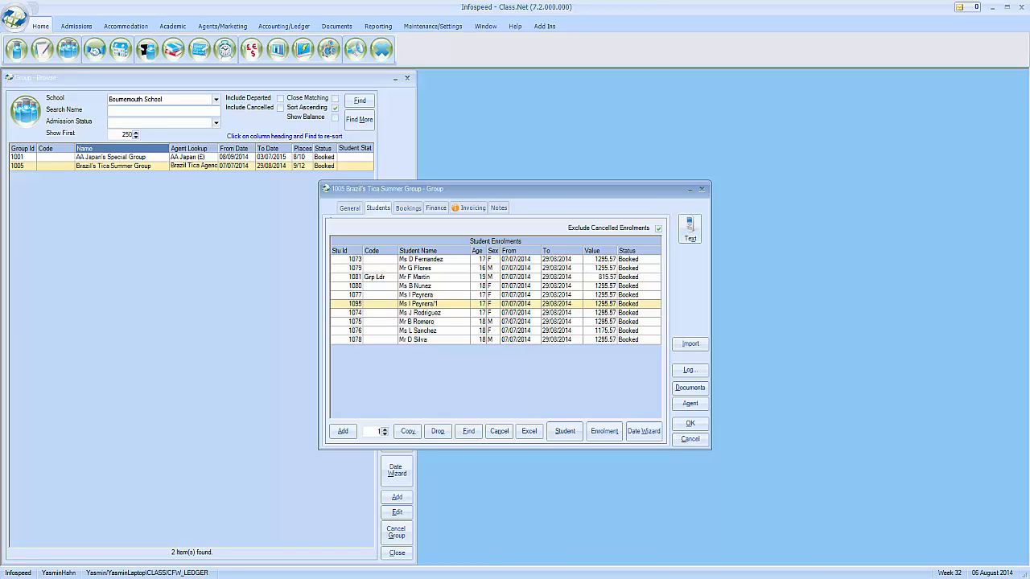
pyautogui.click(565, 431)
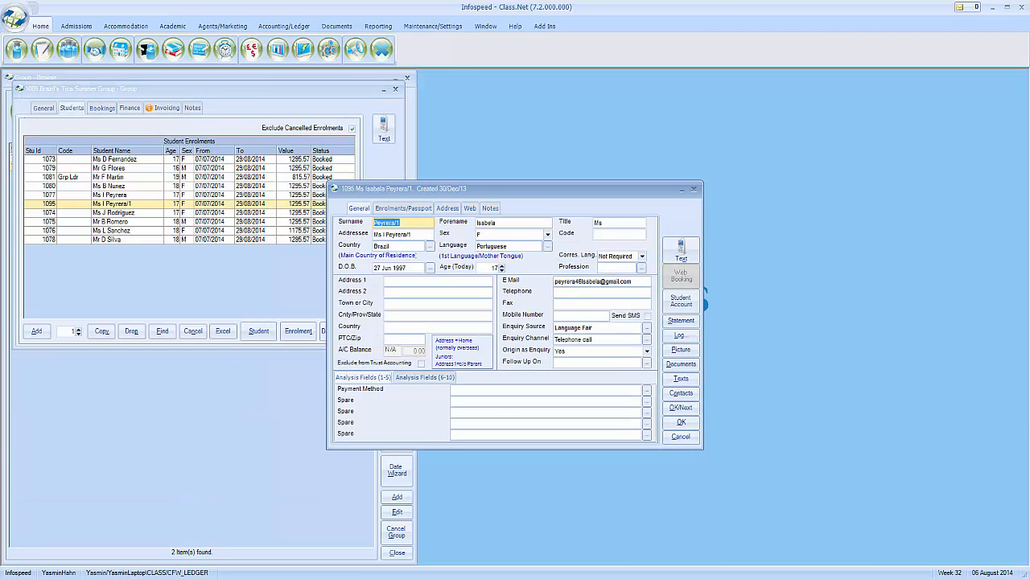
pyautogui.press('Tab')
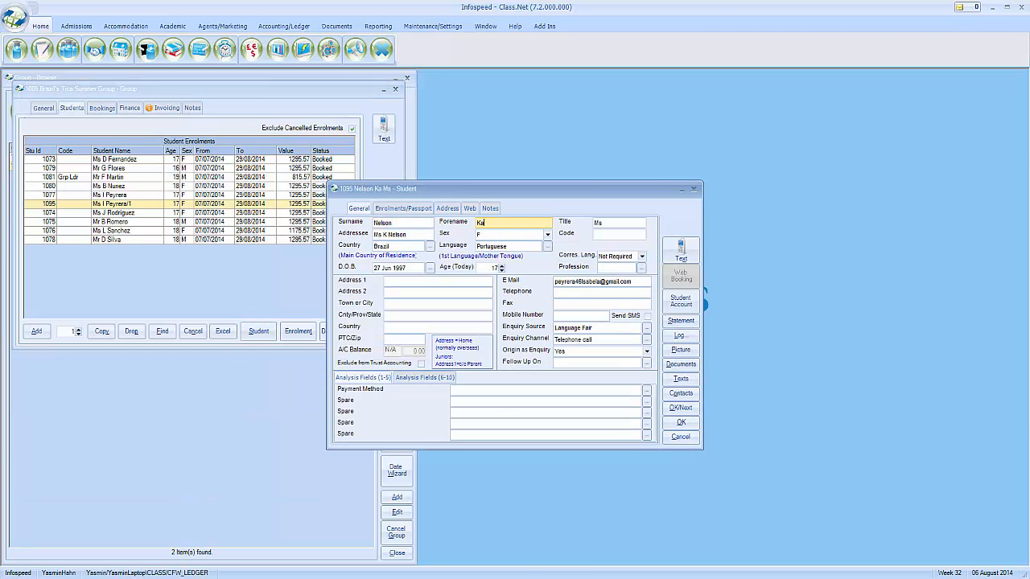
pyautogui.click(680, 422)
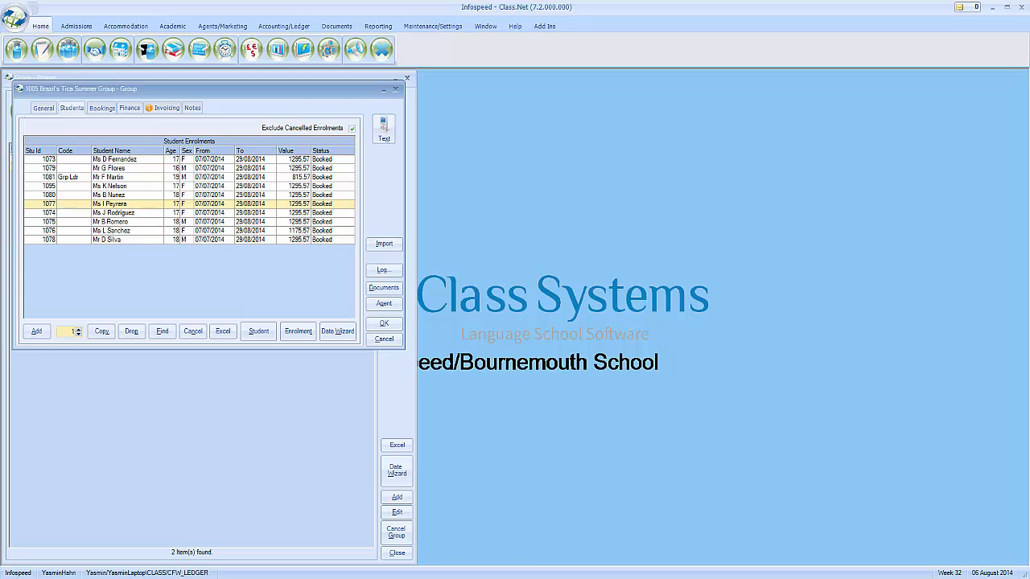
# Raise the copy count to 5 and select group leader enrolment 1081
pyautogui.click(78, 329)
pyautogui.click(78, 329)
pyautogui.click(78, 329)
pyautogui.click(78, 329)
pyautogui.click(85, 177)
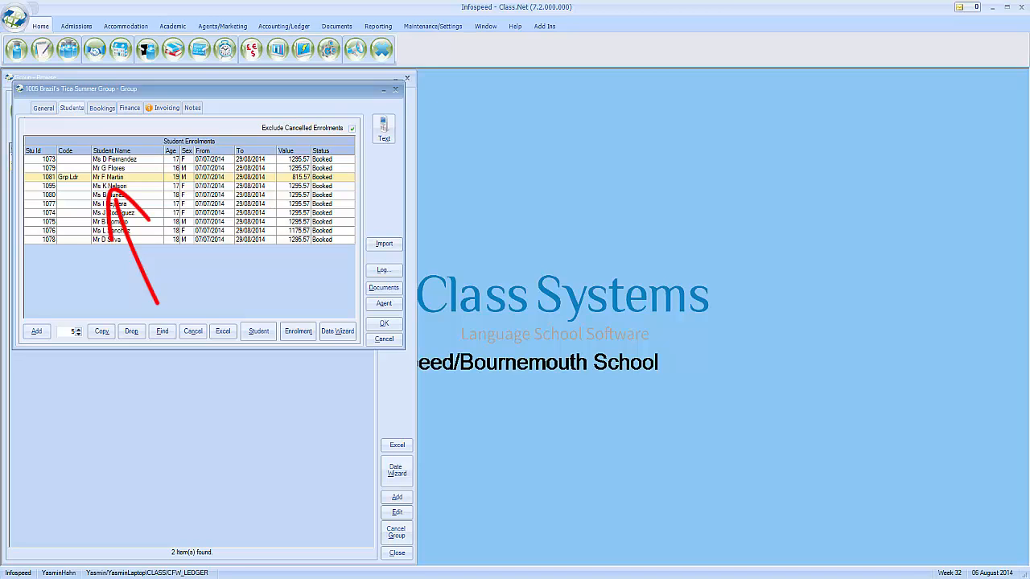
# Review the group's invoice items, including the General English line, and its invoicing details
pyautogui.click(129, 108)
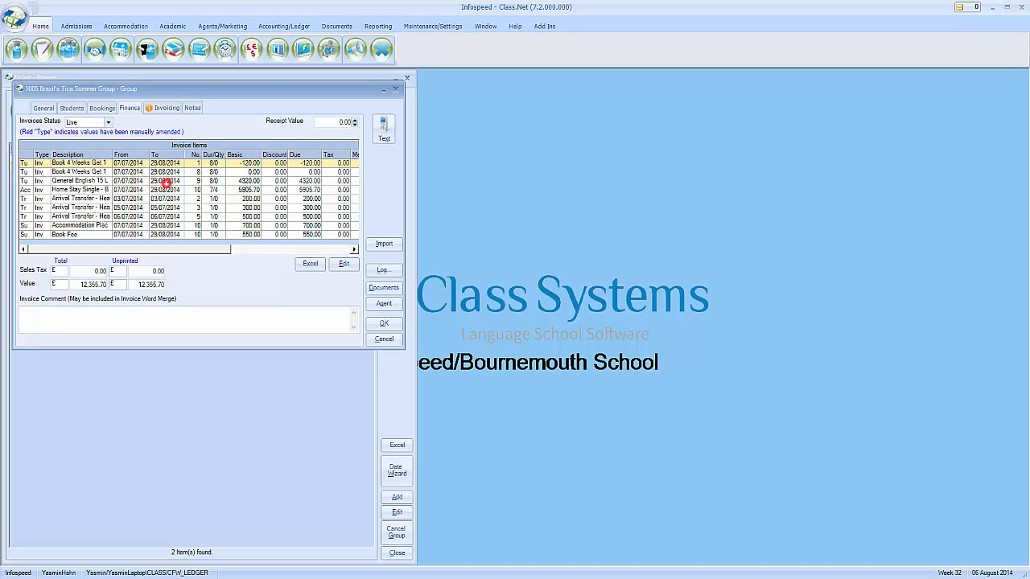
pyautogui.click(166, 181)
pyautogui.click(165, 108)
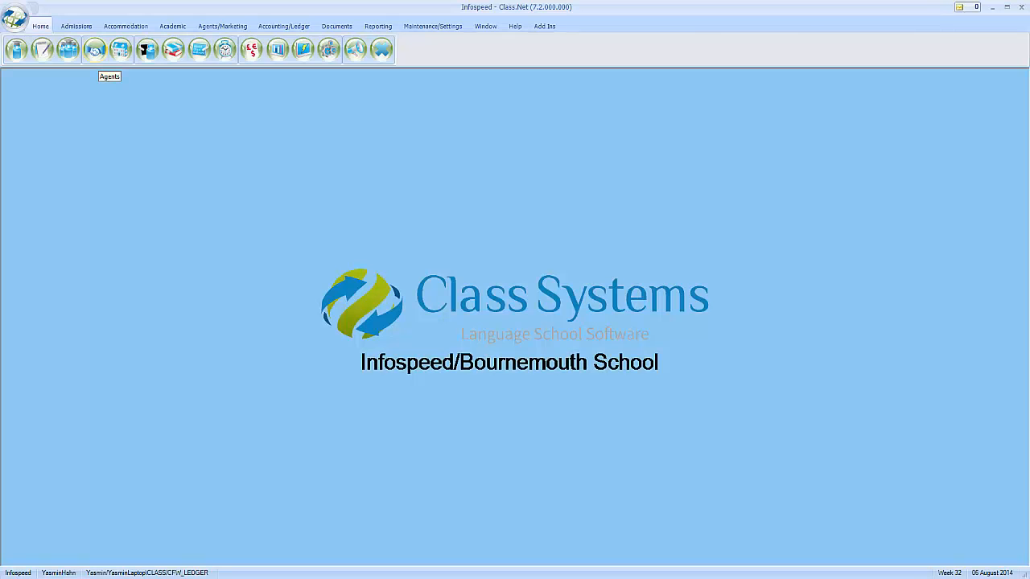
# Open agent AA Japan, keep its status Active, and view its Finance Details
pyautogui.click(94, 49)
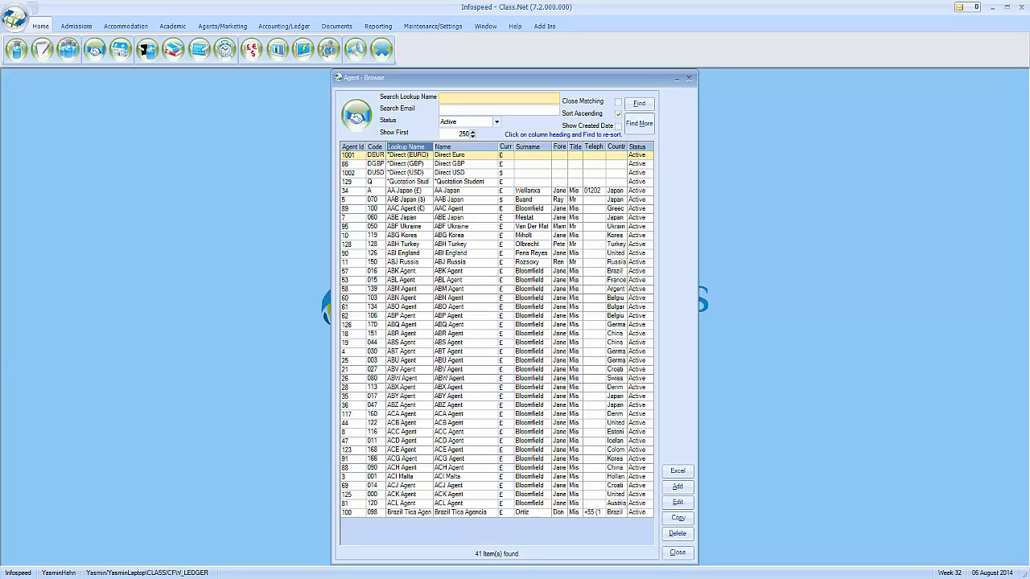
pyautogui.doubleClick(474, 191)
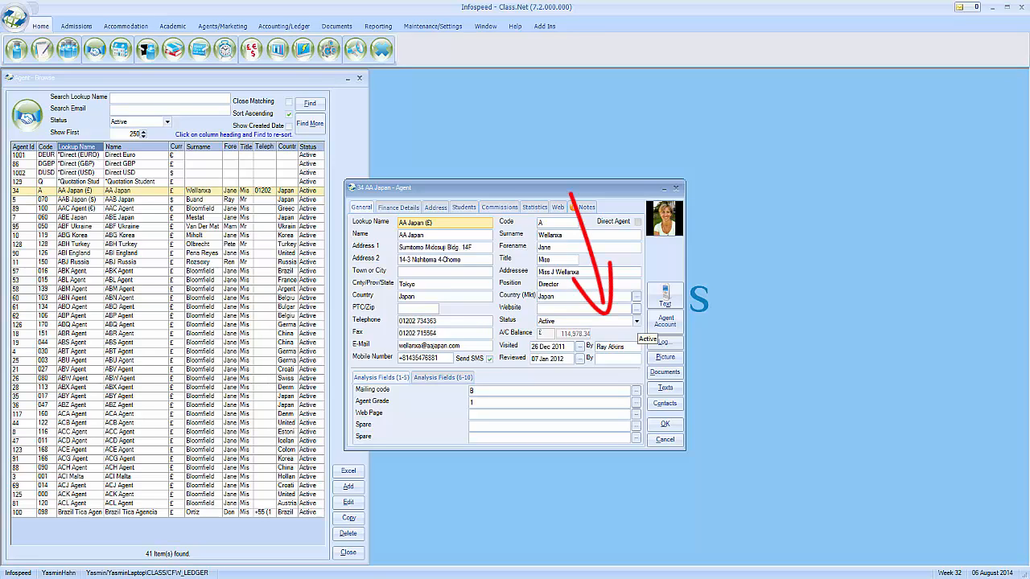
pyautogui.click(636, 321)
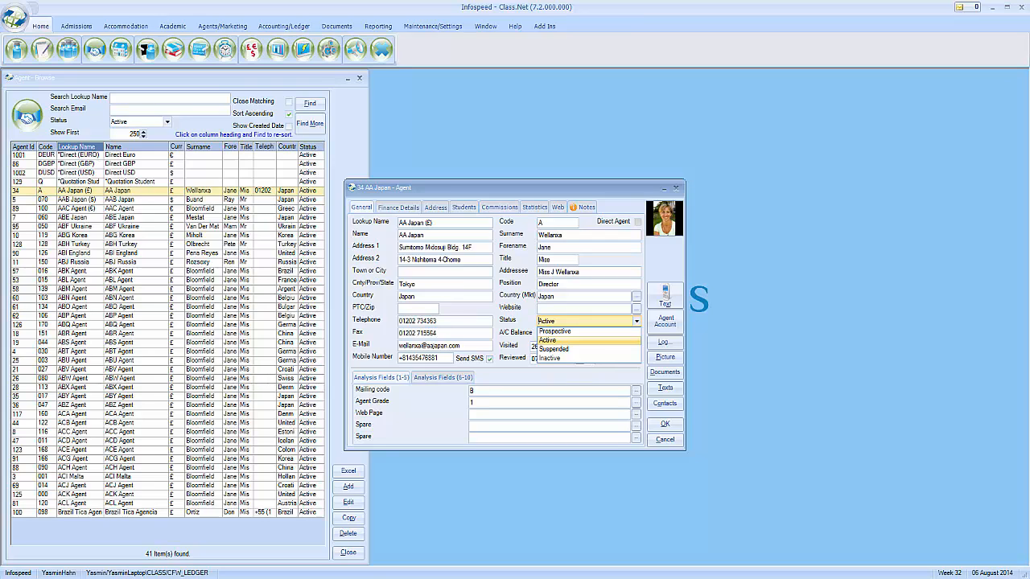
pyautogui.click(762, 361)
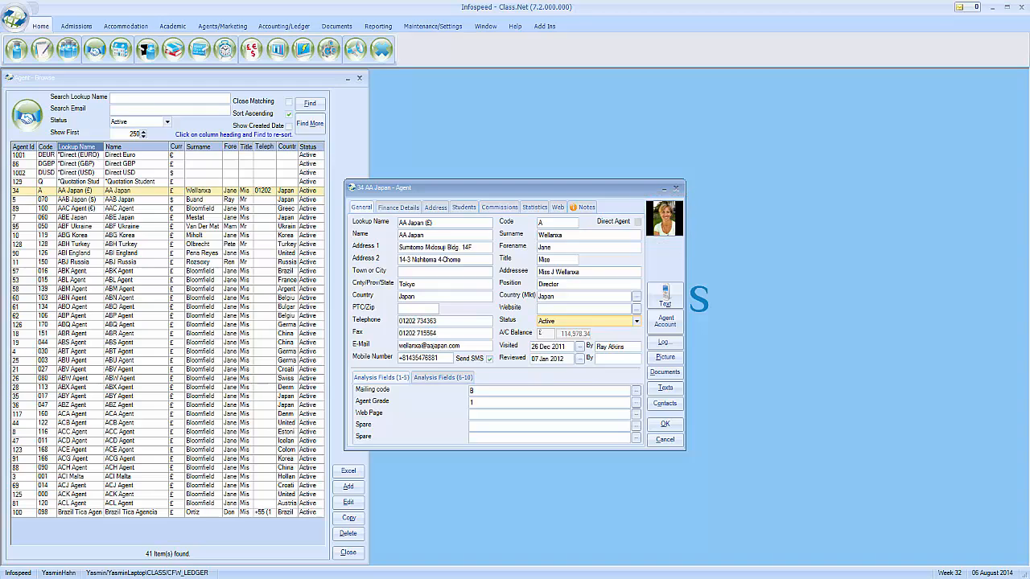
pyautogui.click(397, 207)
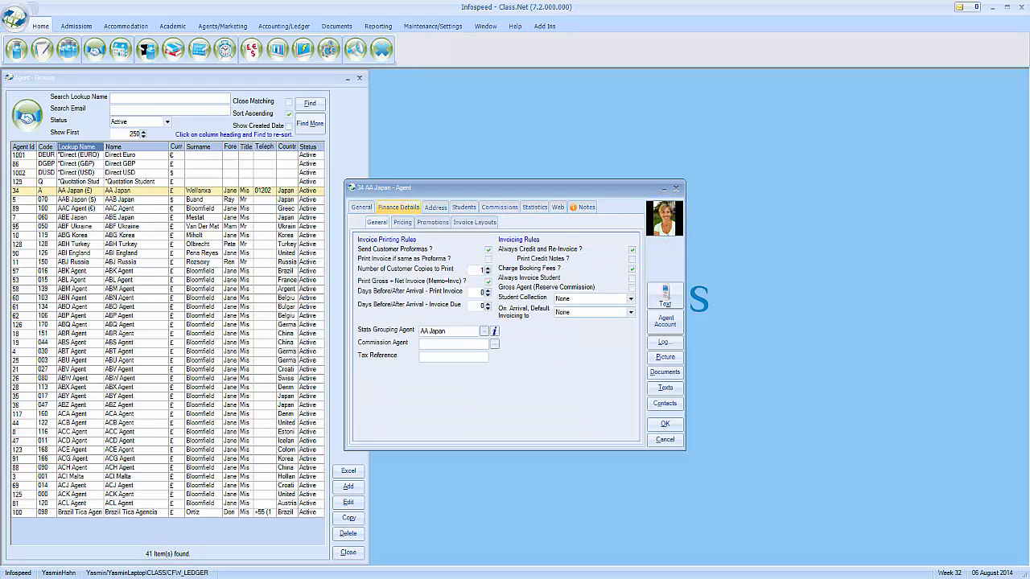
# Step through AA Japan's default price rates dated 25/01/2010 to 01/01/2014
pyautogui.click(401, 222)
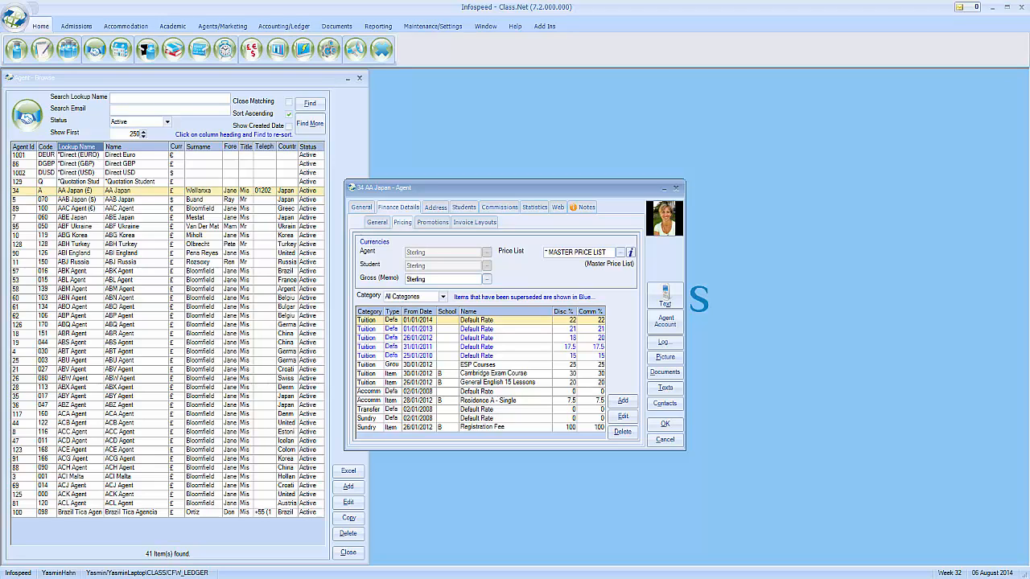
pyautogui.click(522, 356)
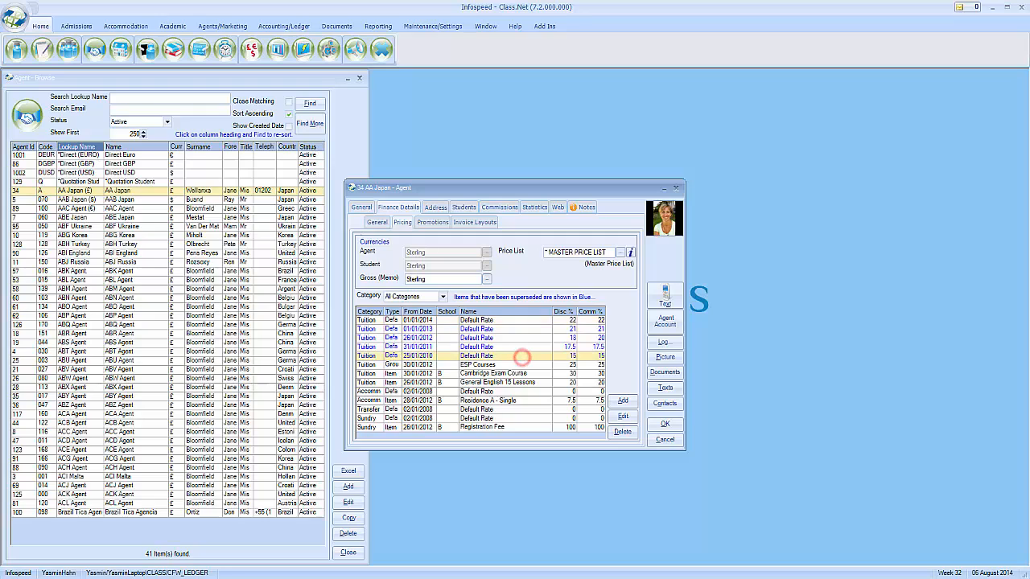
pyautogui.click(520, 347)
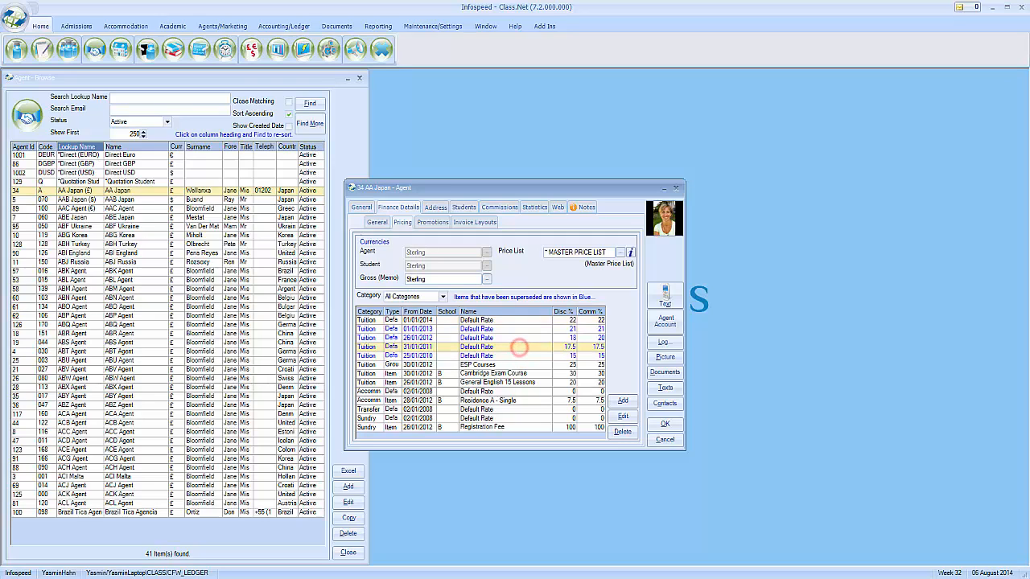
pyautogui.click(519, 338)
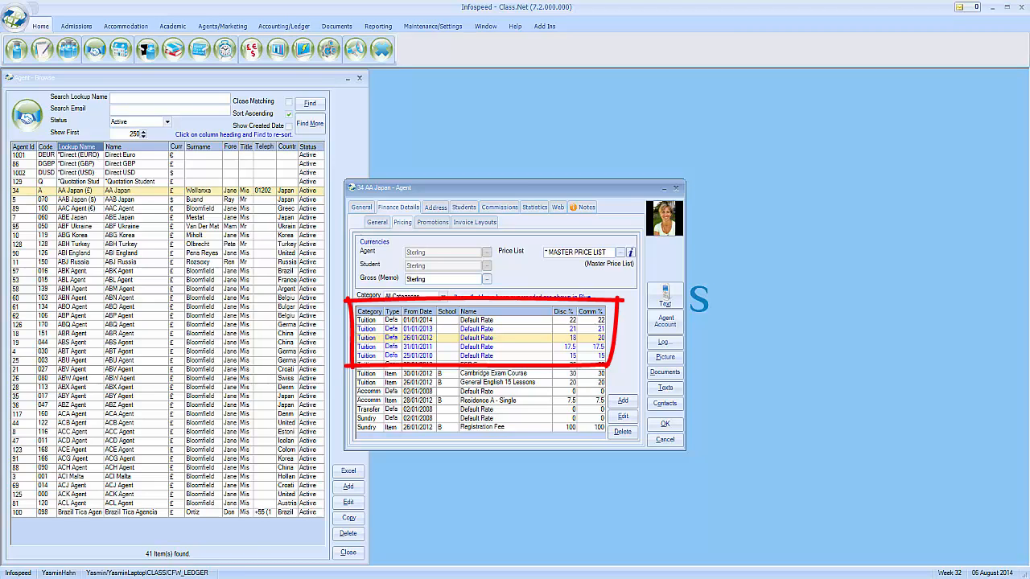
pyautogui.click(539, 328)
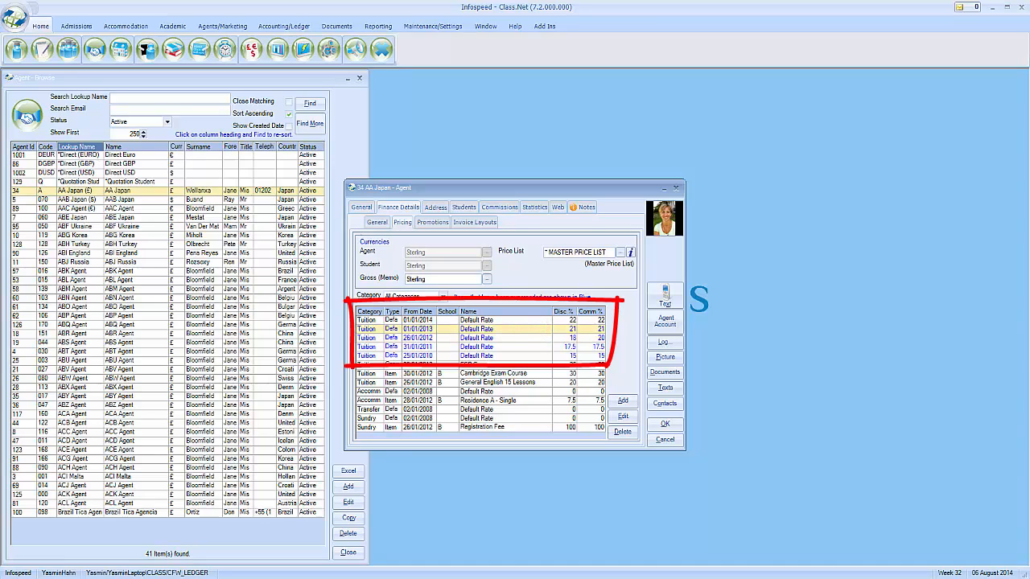
pyautogui.click(535, 320)
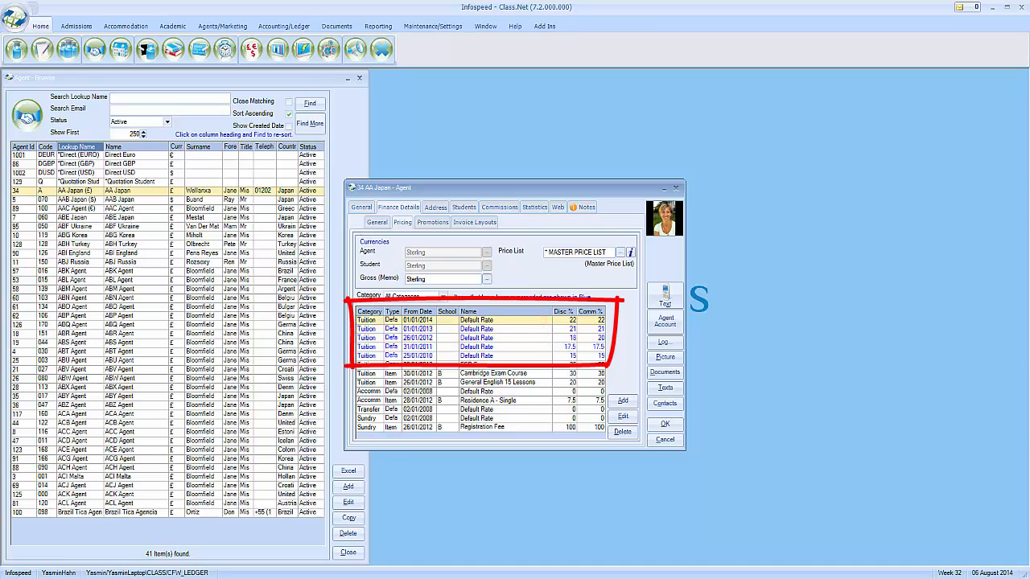
# Check the Cambridge Exam Course and ESP Courses rates, then show the agent's promotions
pyautogui.click(449, 374)
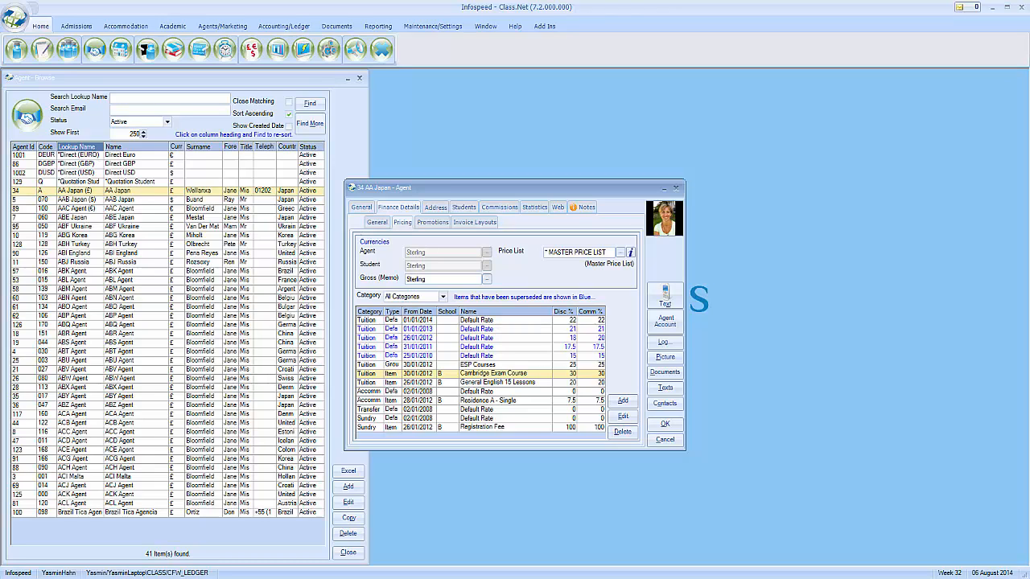
pyautogui.click(451, 364)
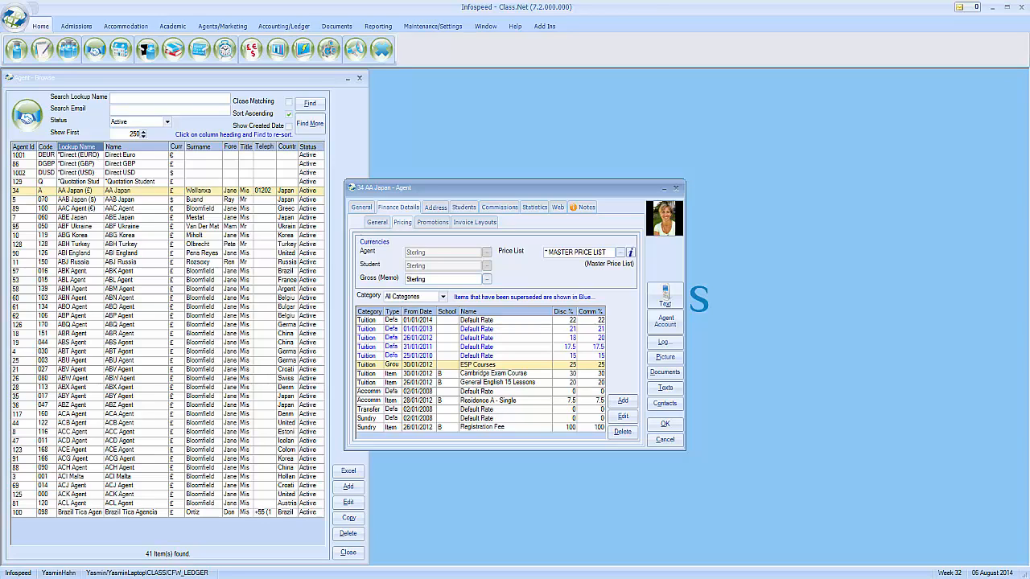
pyautogui.click(432, 222)
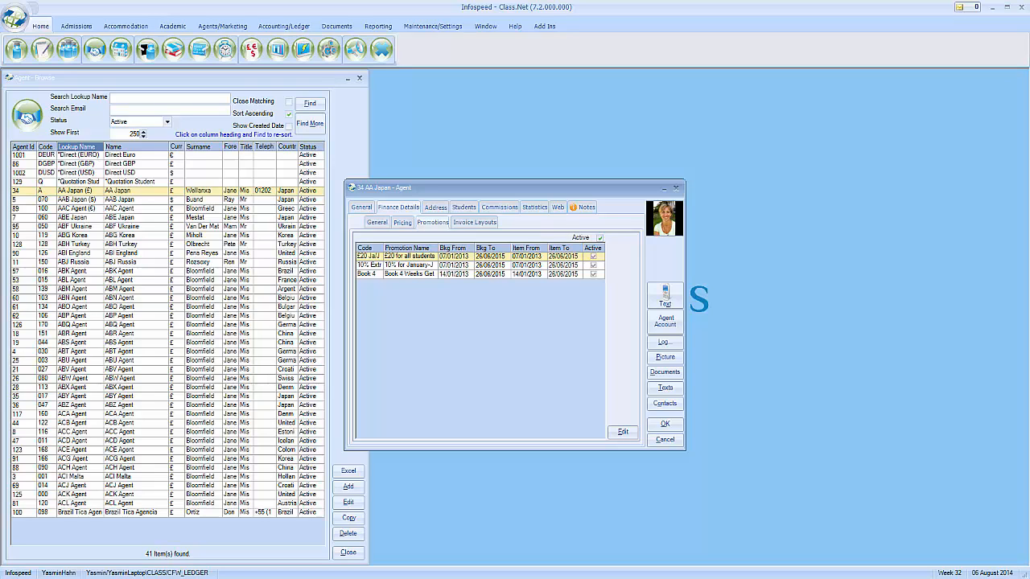
# Inspect the second and third promotions and the second student booking, then open Statistics
pyautogui.click(435, 265)
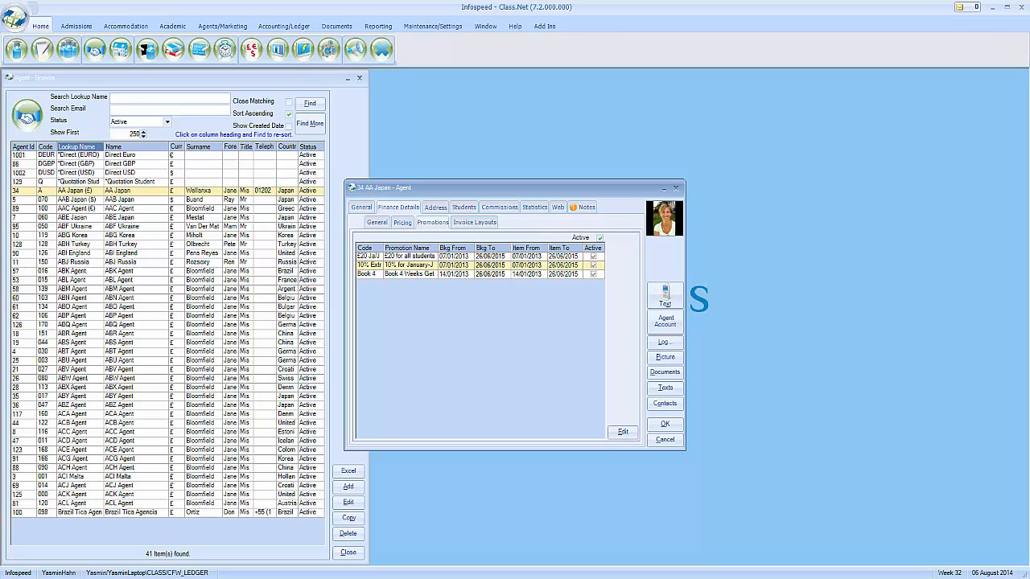
pyautogui.click(434, 274)
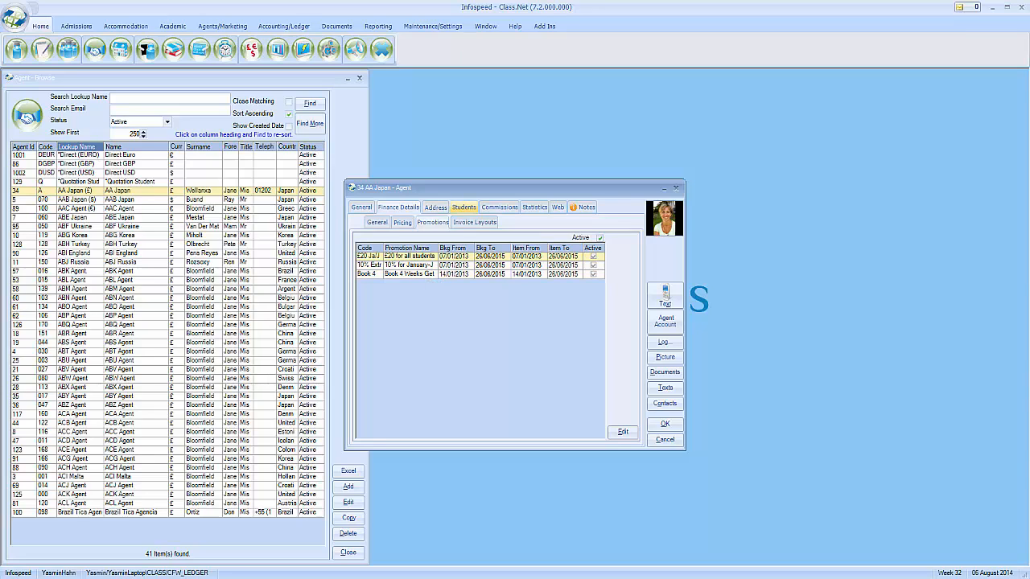
pyautogui.click(462, 208)
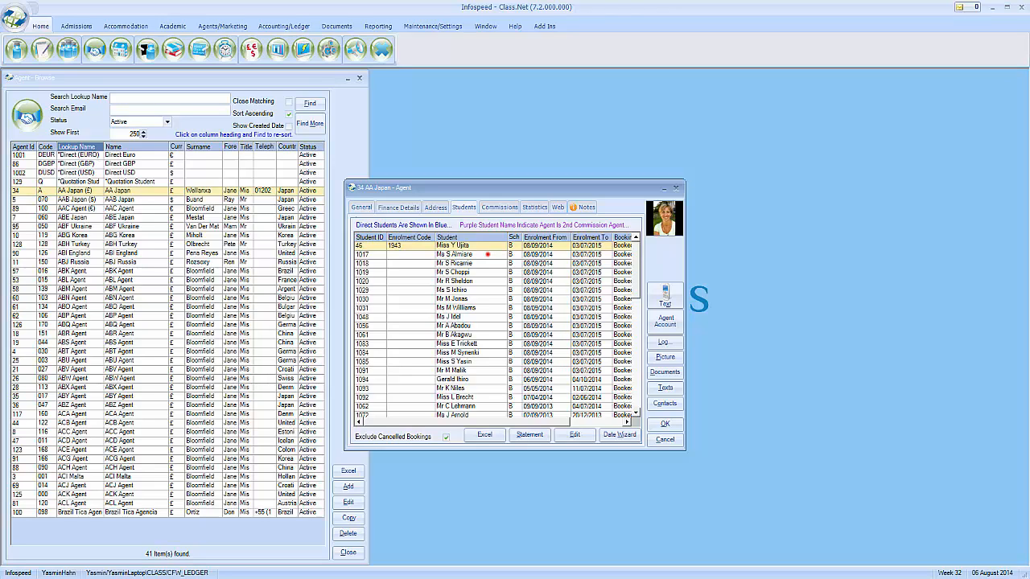
pyautogui.click(488, 254)
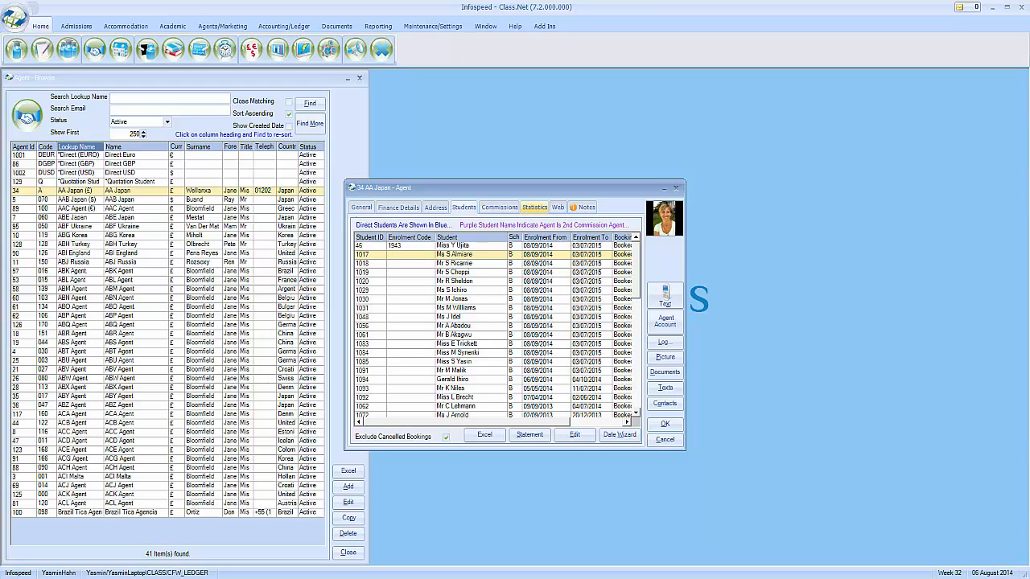
pyautogui.click(534, 206)
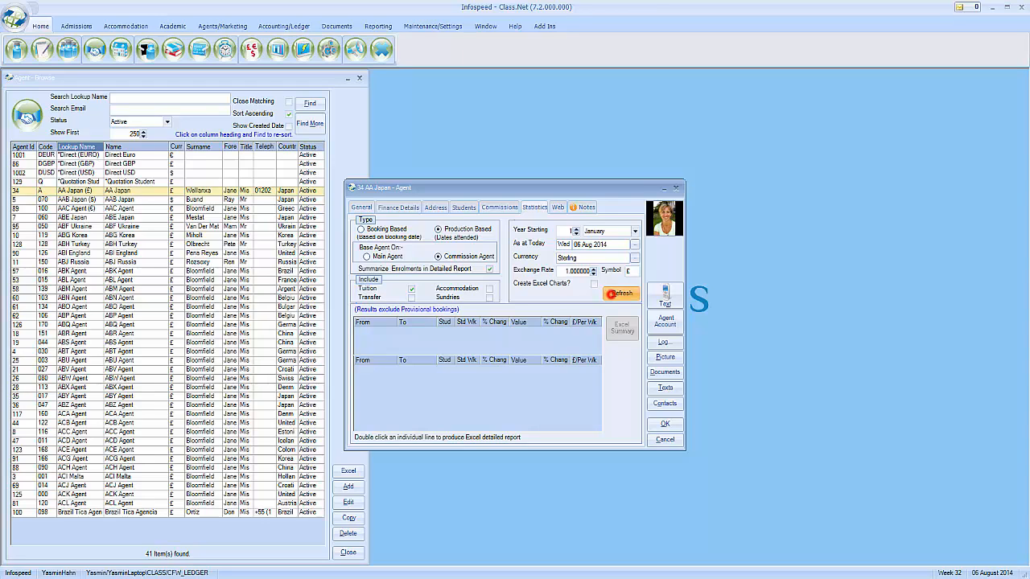
# Refresh AA Japan's statistics, review the 2011–2014 yearly figures, and export an Excel summary with charts
pyautogui.click(620, 292)
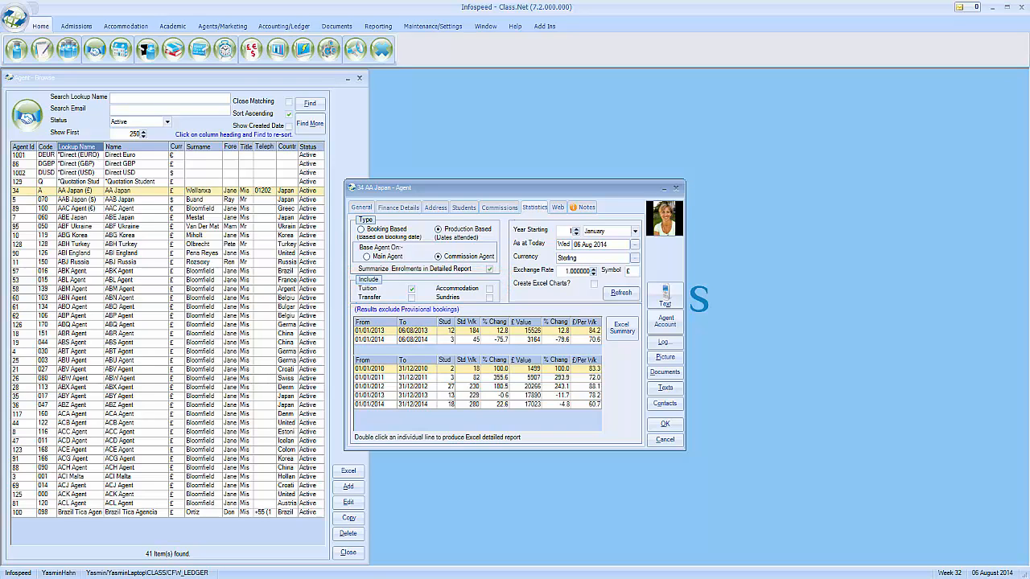
pyautogui.click(432, 395)
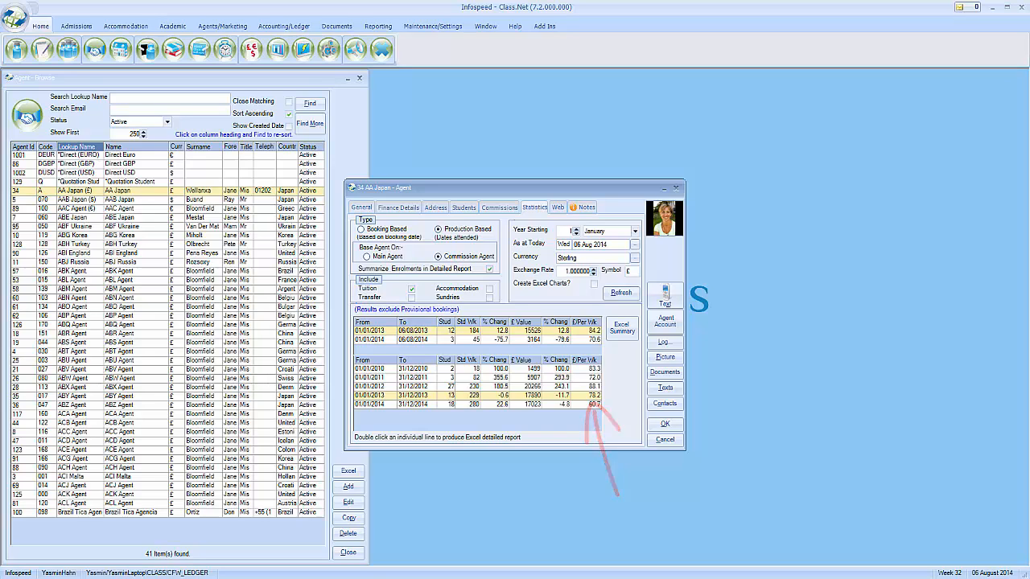
pyautogui.click(441, 405)
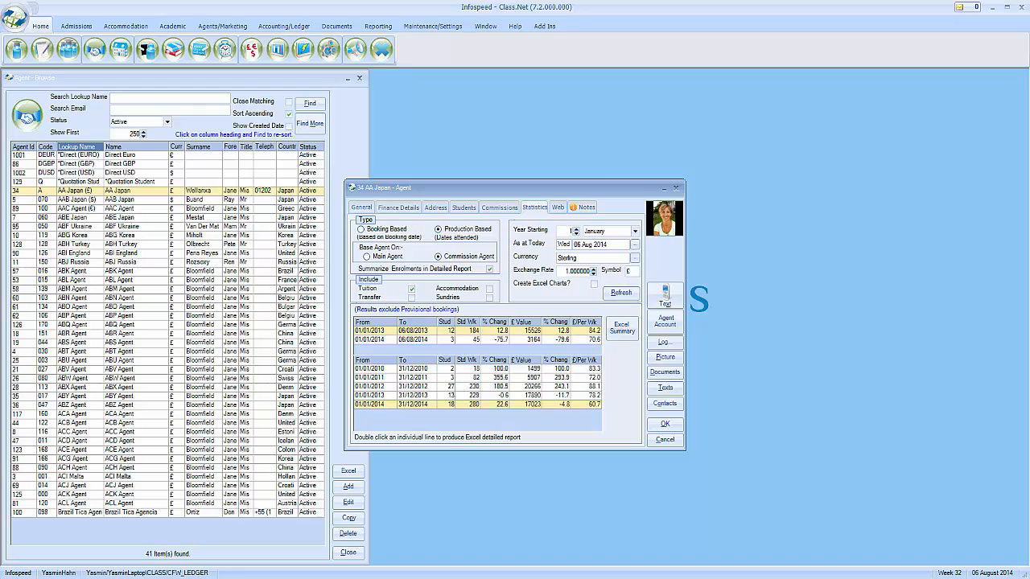
pyautogui.click(443, 387)
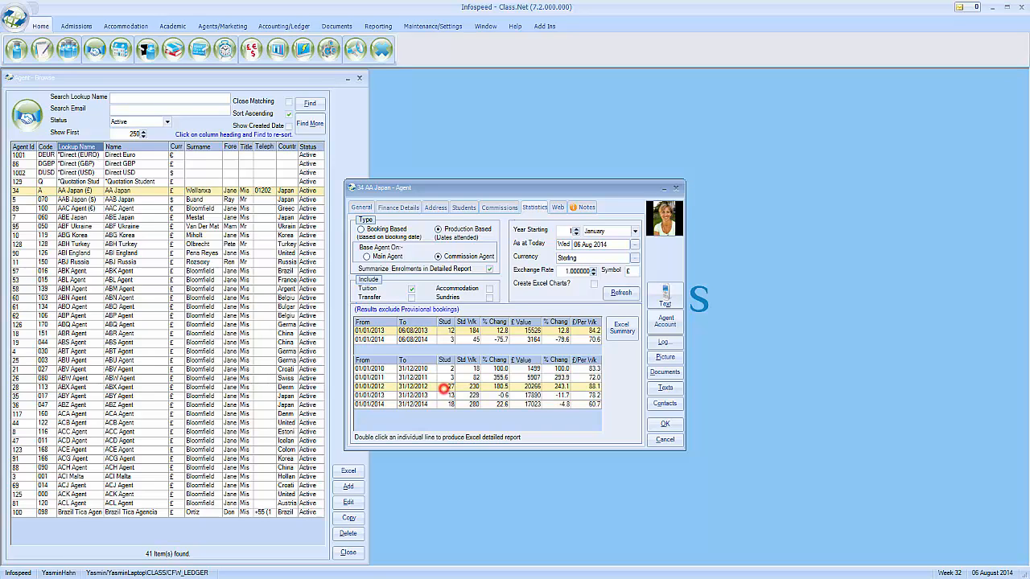
pyautogui.click(442, 378)
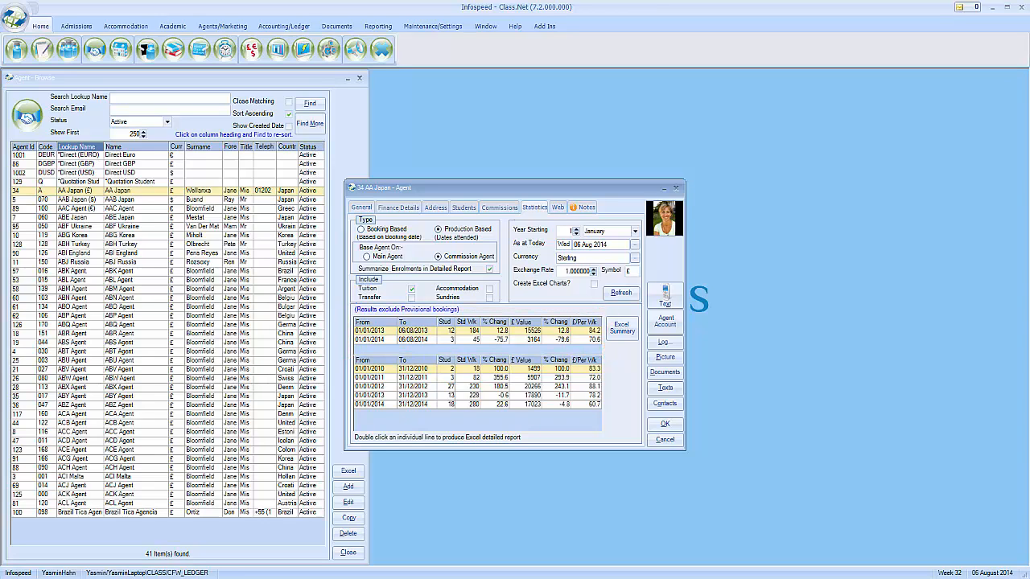
pyautogui.click(593, 283)
pyautogui.click(614, 331)
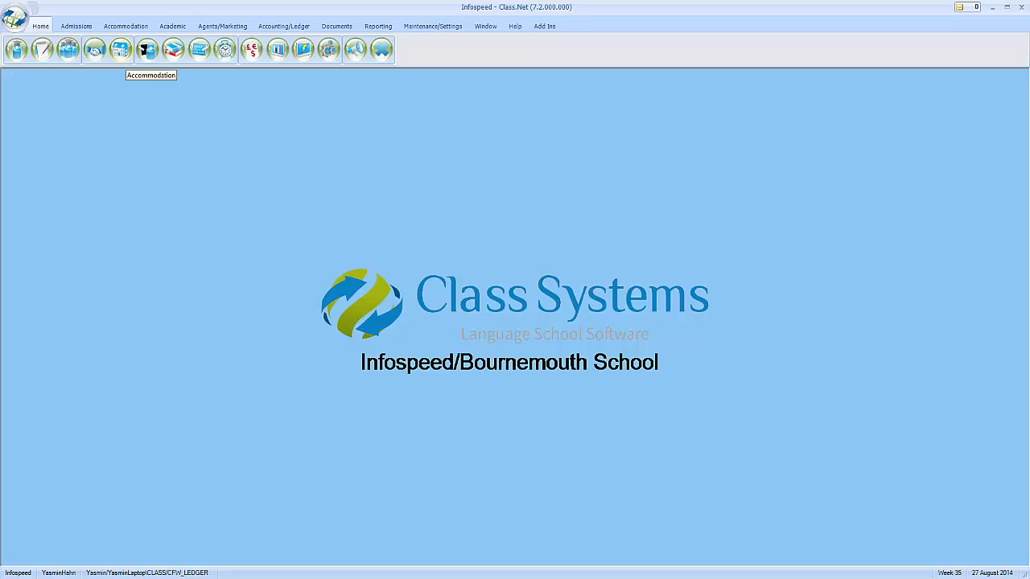
# Open the second host's accommodation record, leave status Active and type unchanged, and view its four pictures
pyautogui.click(121, 50)
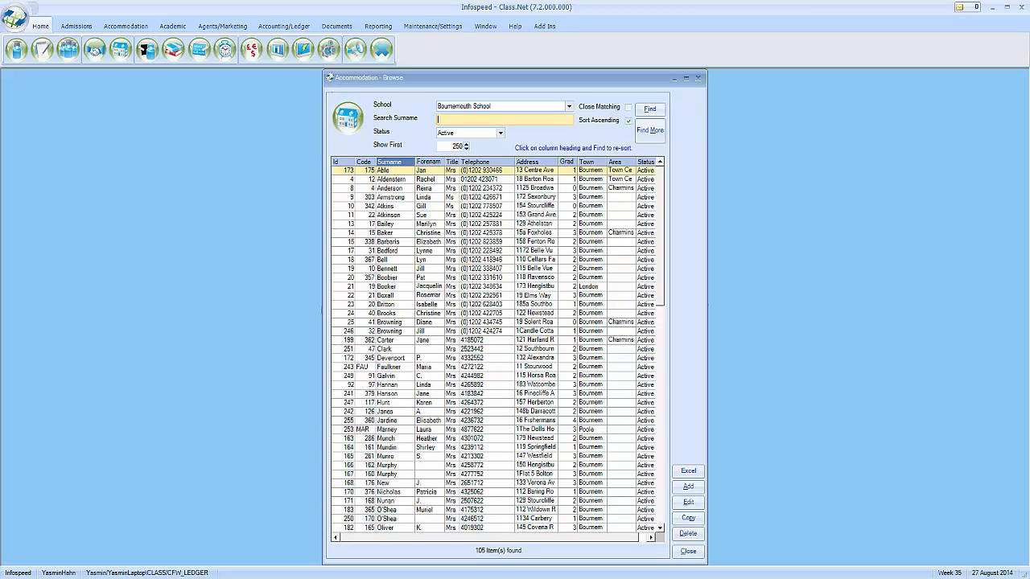
pyautogui.doubleClick(402, 179)
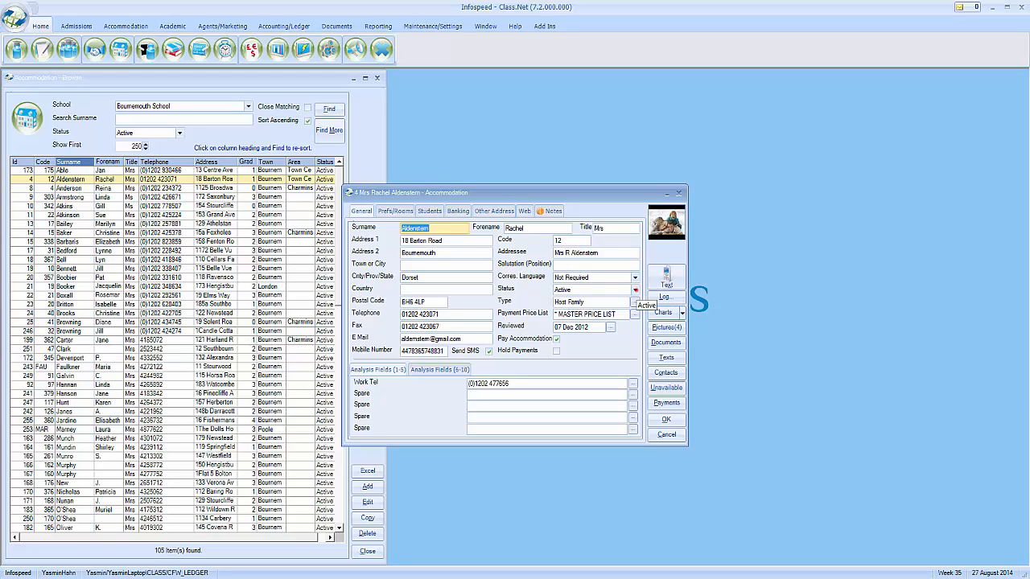
pyautogui.click(634, 290)
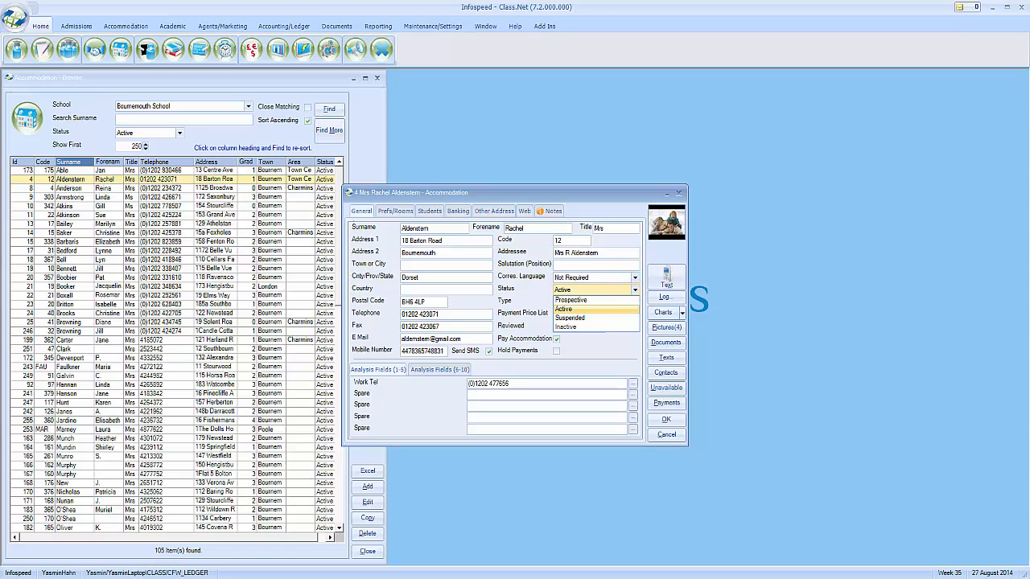
pyautogui.click(639, 317)
pyautogui.click(635, 303)
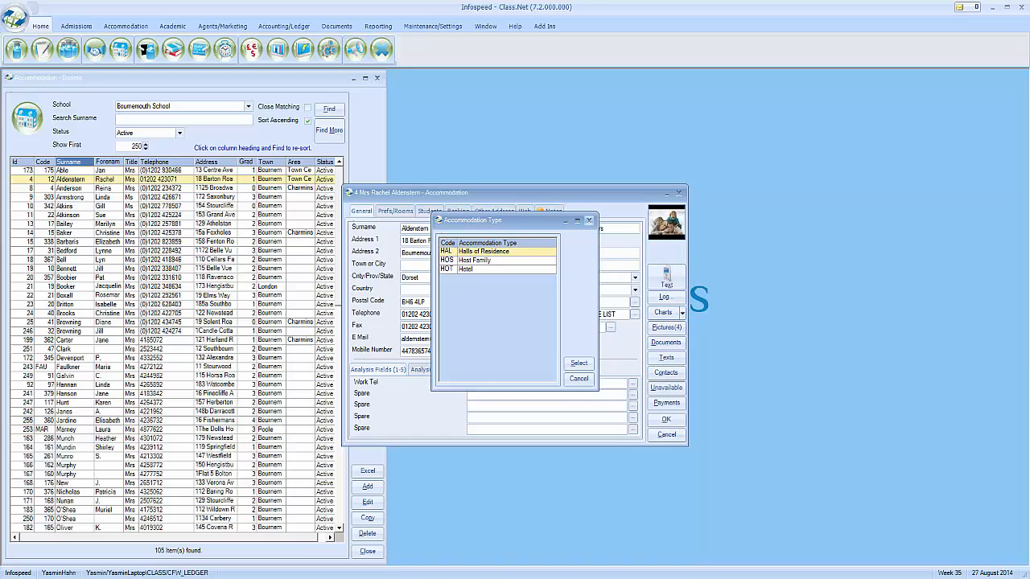
pyautogui.click(588, 221)
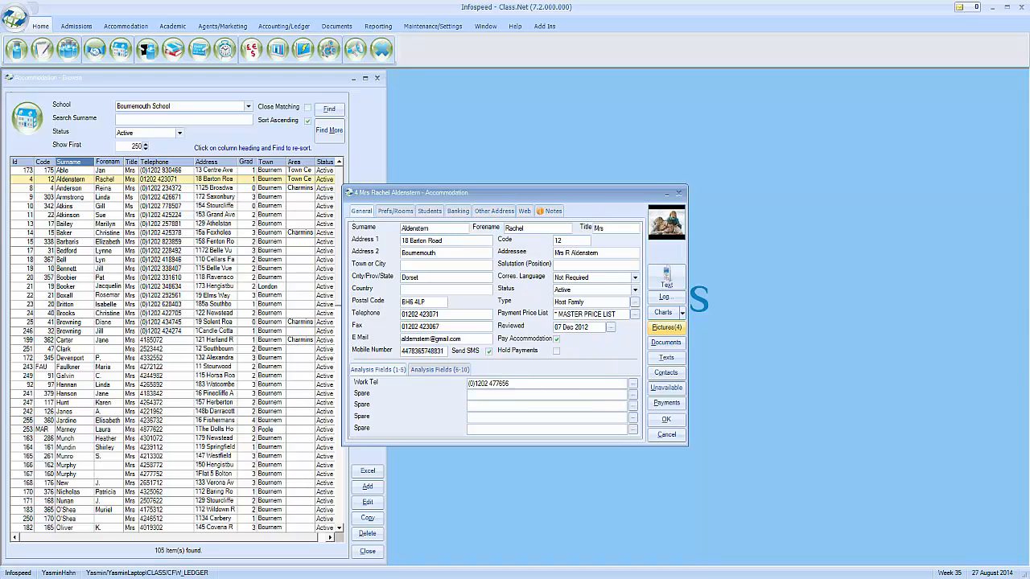
pyautogui.click(666, 327)
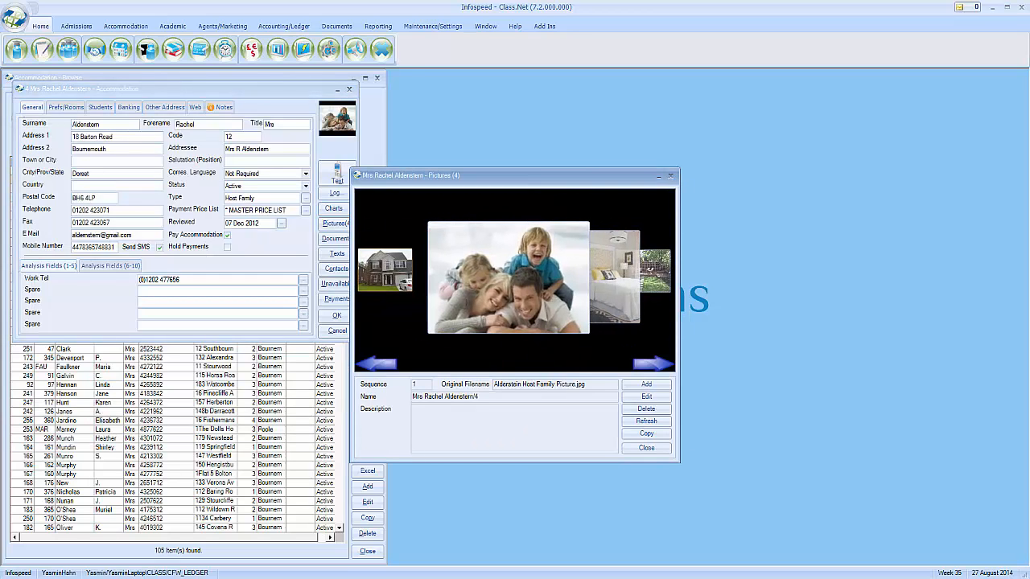
# Browse forward through the host's photos to the garden and bedroom pictures
pyautogui.click(656, 363)
pyautogui.click(657, 363)
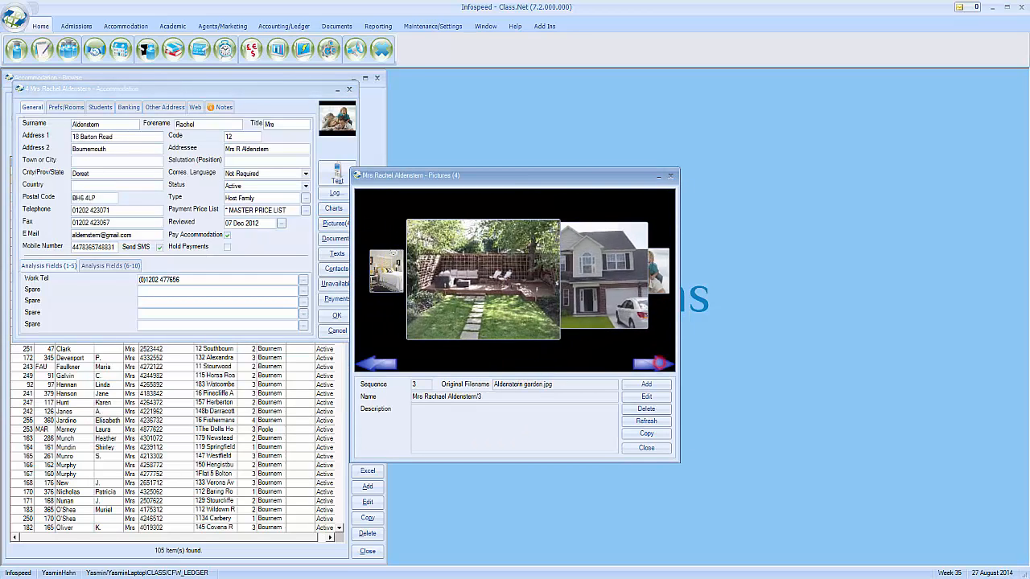
pyautogui.click(657, 363)
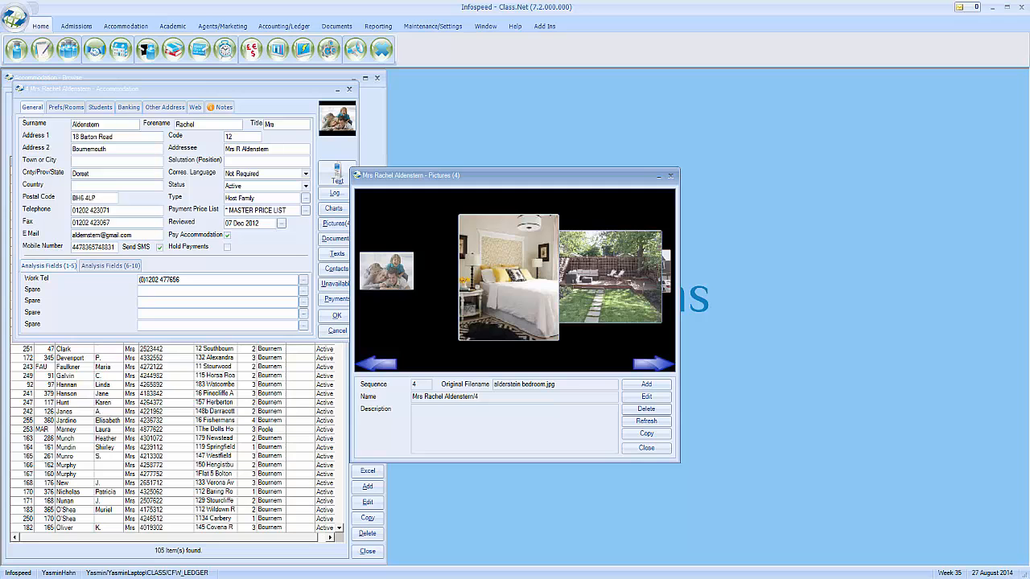
# Close the photos and show the Prefs/Rooms page: four preferences, Bournemouth School, four rooms
pyautogui.click(670, 176)
pyautogui.moveTo(229, 89); pyautogui.dragTo(576, 186)
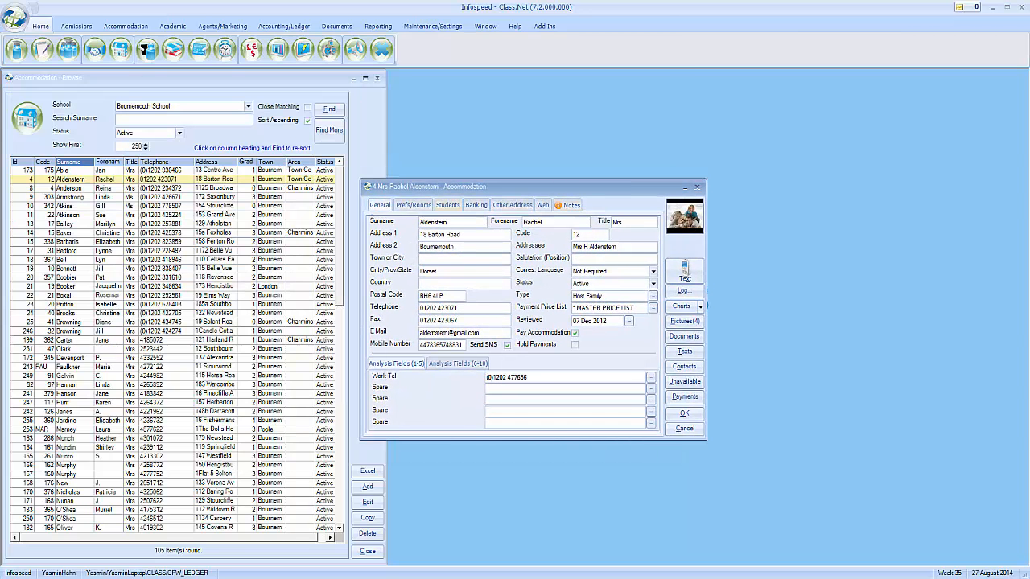
pyautogui.click(414, 206)
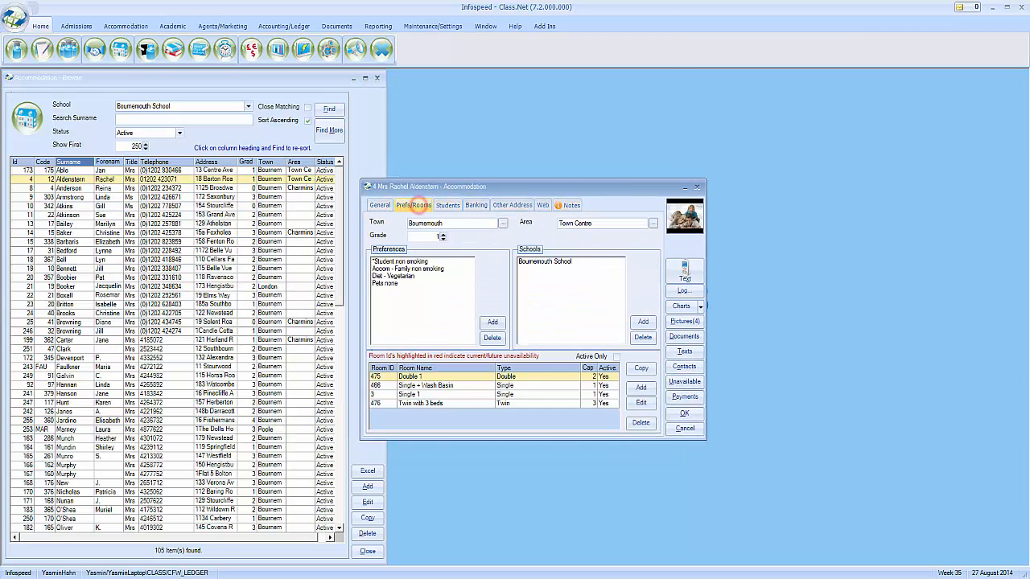
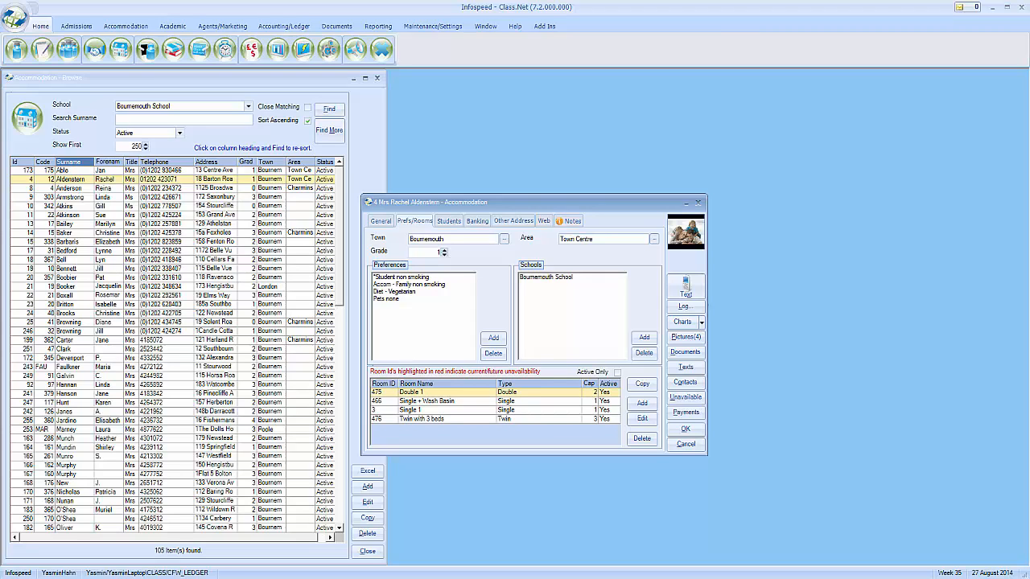
# Open the Single + Wash Basin room and check its unavailability
pyautogui.click(569, 400)
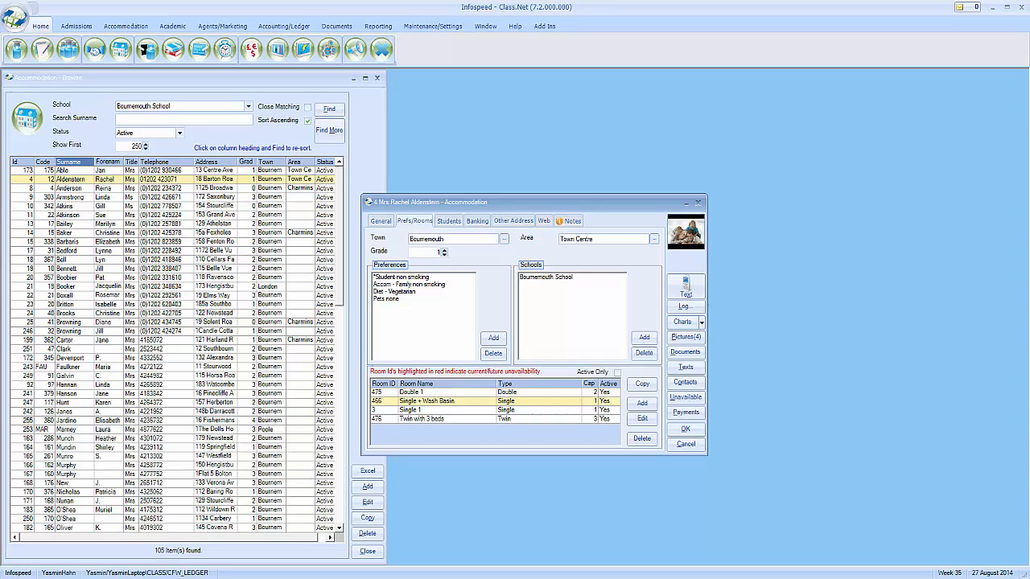
pyautogui.click(642, 419)
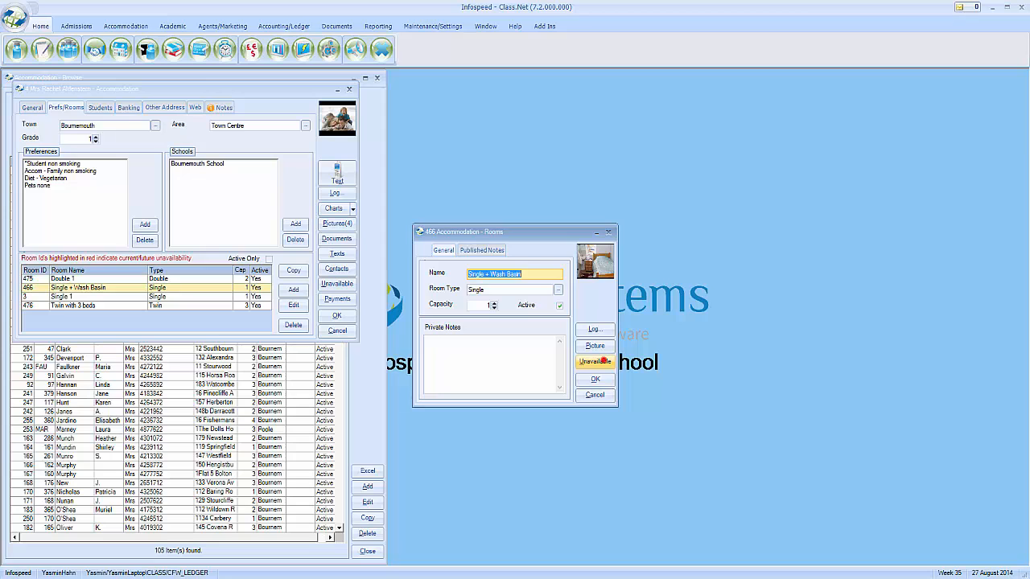
pyautogui.click(595, 362)
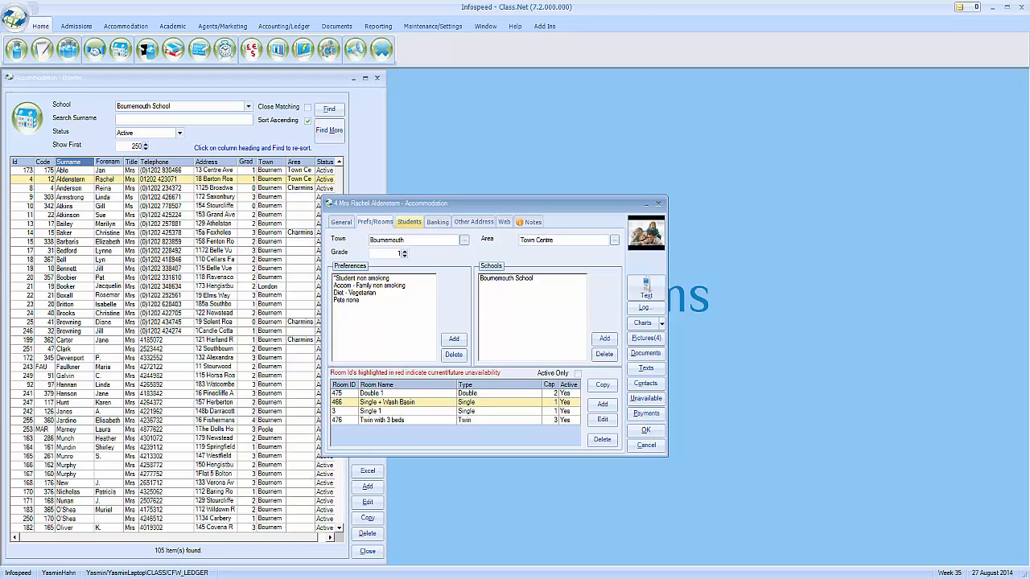
# Review the host's booked students and Profile, Visits and General notes, then list Bournemouth School's teachers
pyautogui.click(409, 222)
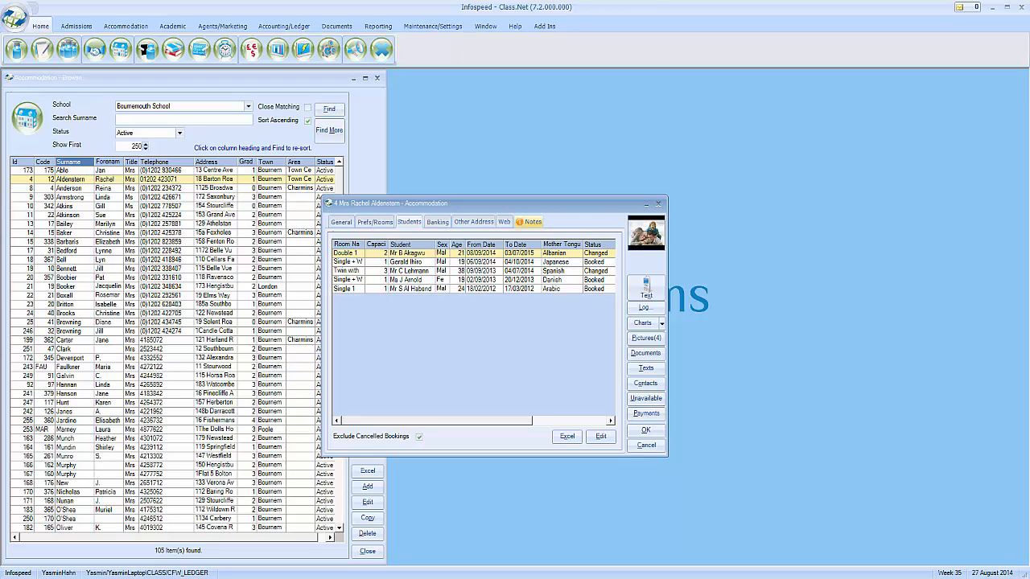
pyautogui.click(529, 221)
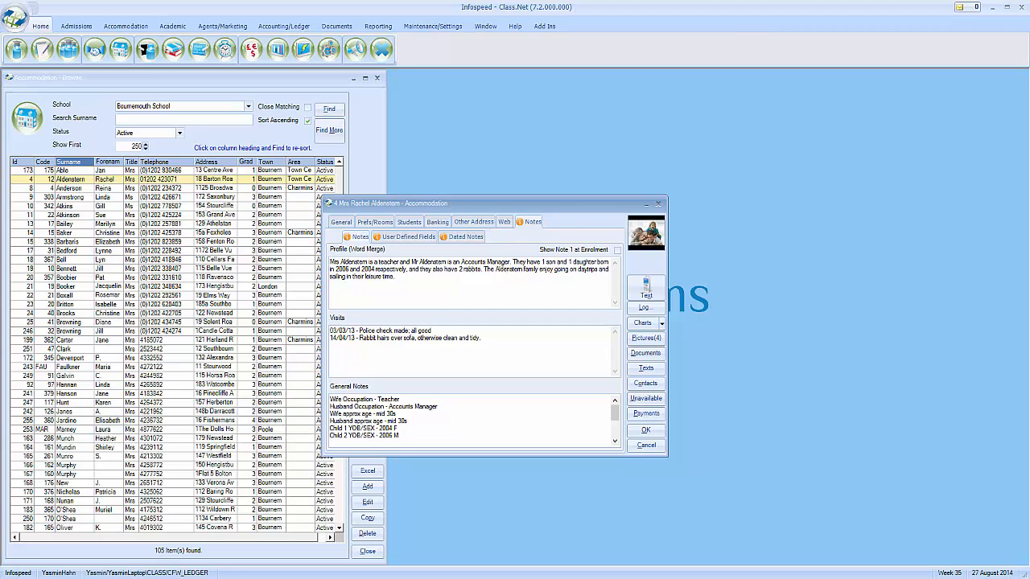
pyautogui.click(518, 285)
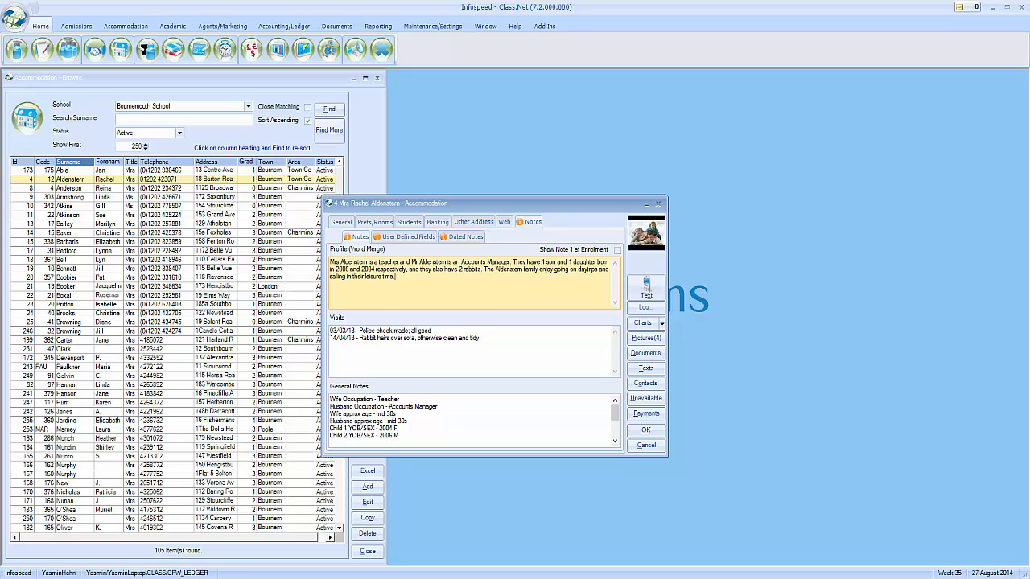
pyautogui.click(528, 345)
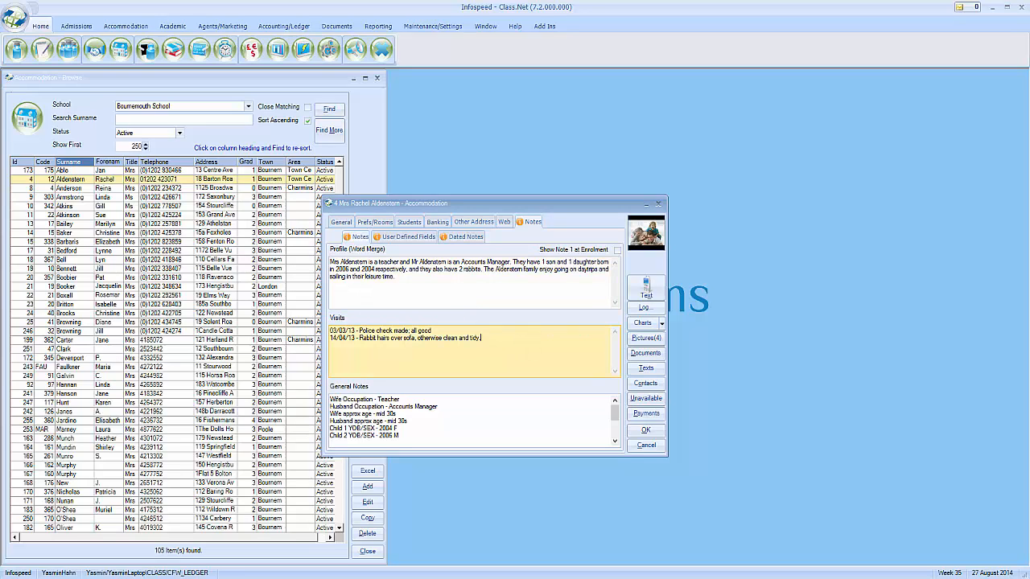
pyautogui.click(521, 394)
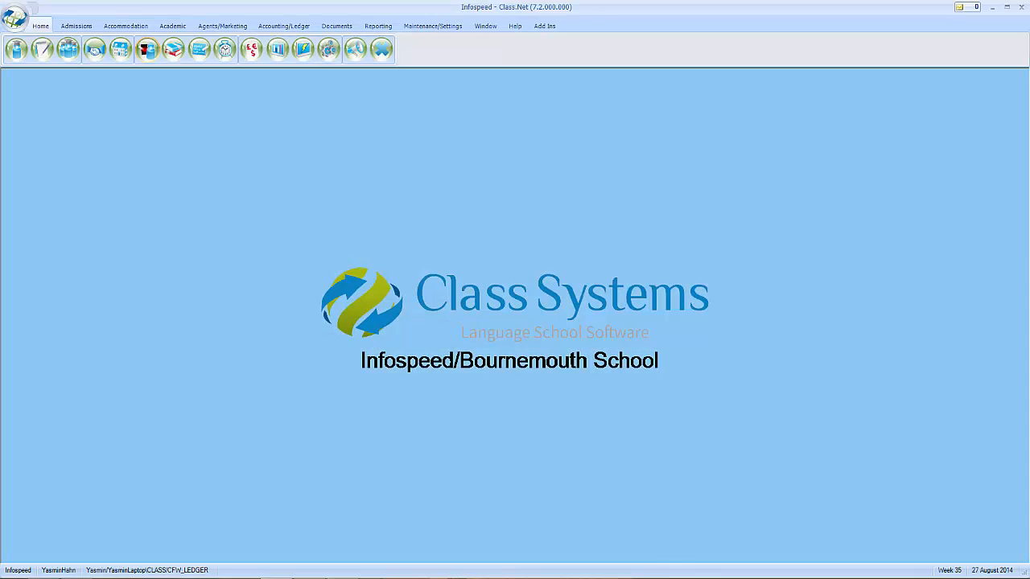
pyautogui.click(145, 49)
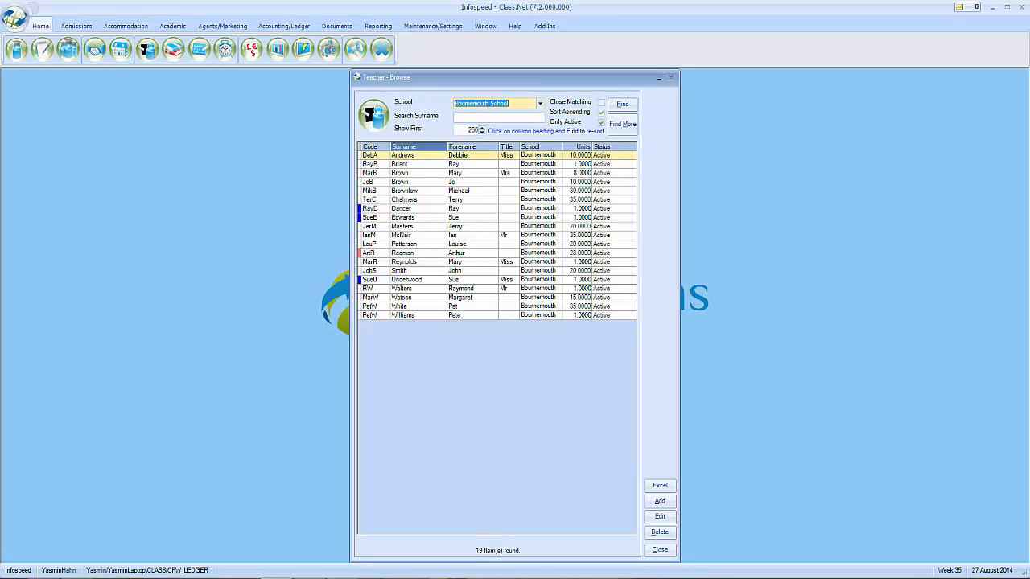
# Open the 28-unit teacher's record and view classes, class history, payment grades and Excel timetable
pyautogui.click(427, 254)
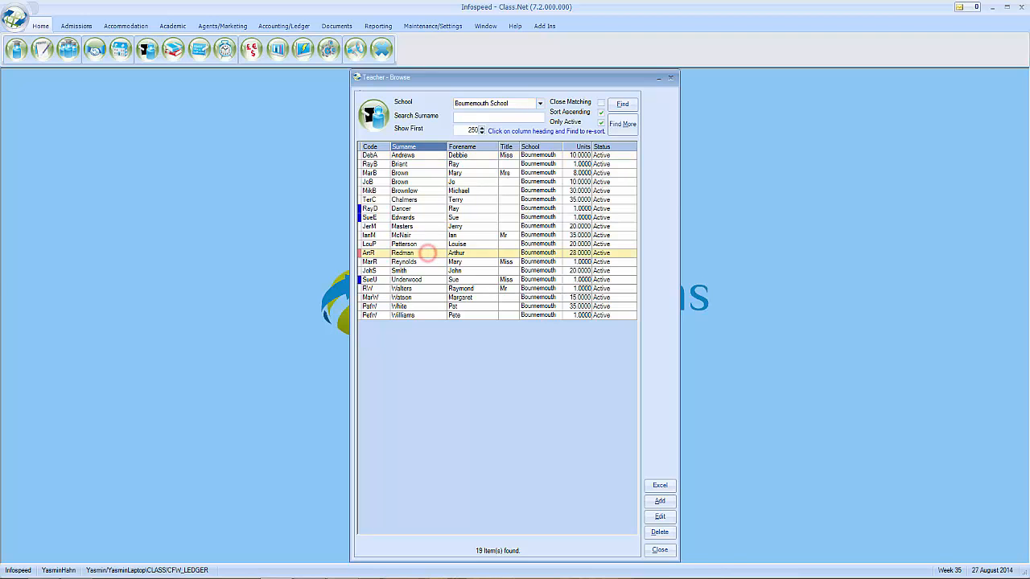
pyautogui.doubleClick(427, 253)
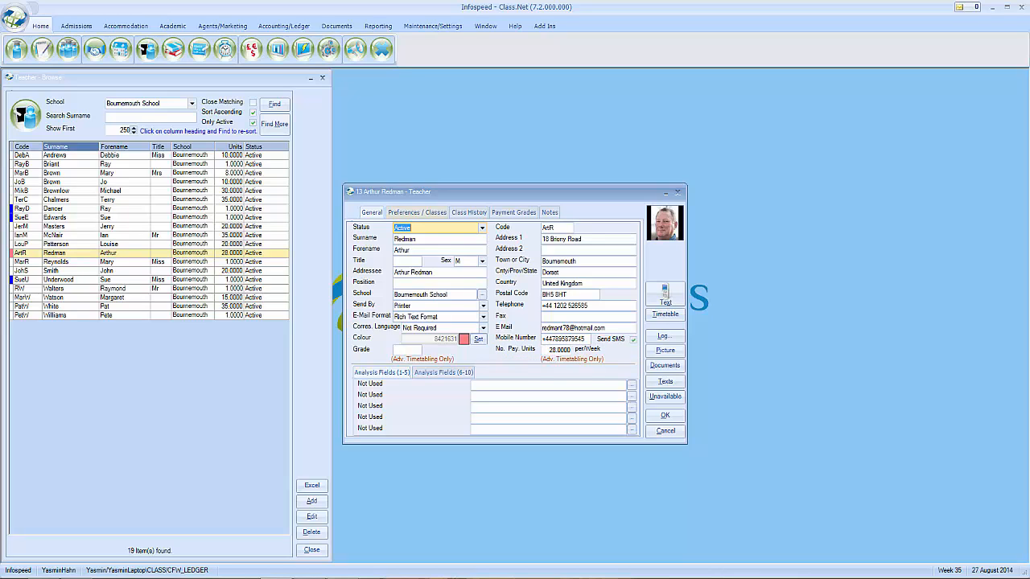
pyautogui.click(426, 212)
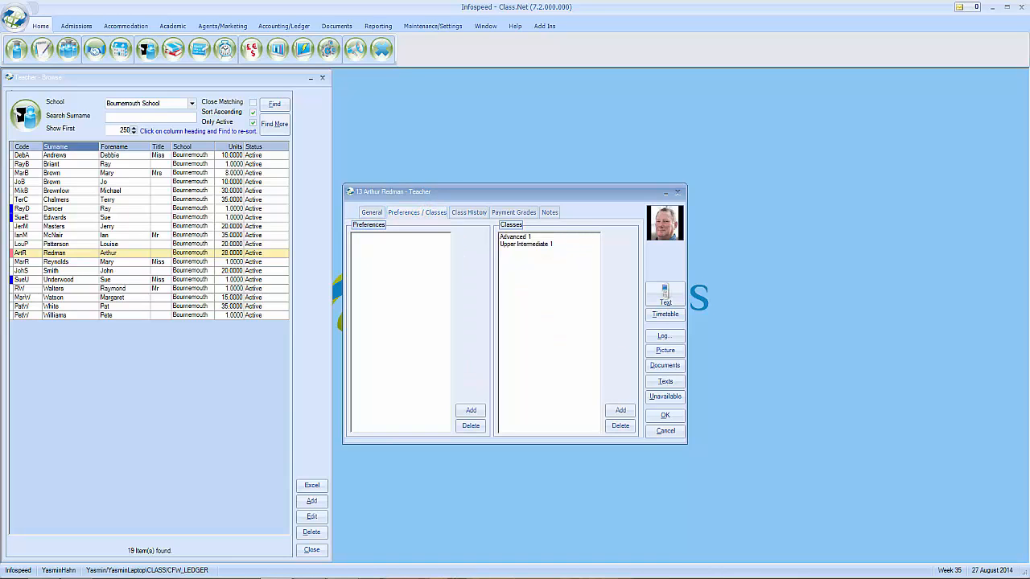
pyautogui.click(469, 212)
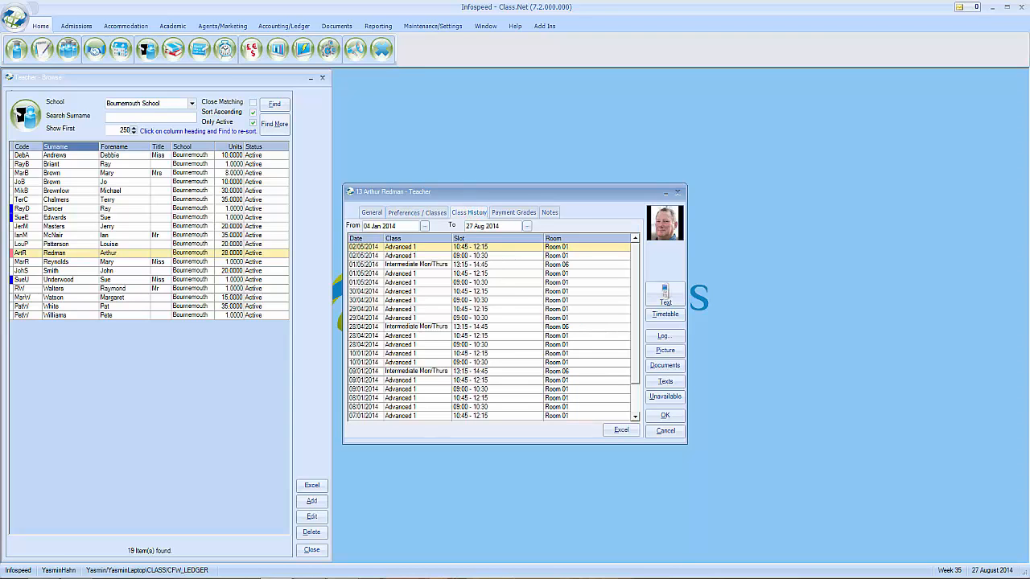
pyautogui.click(514, 213)
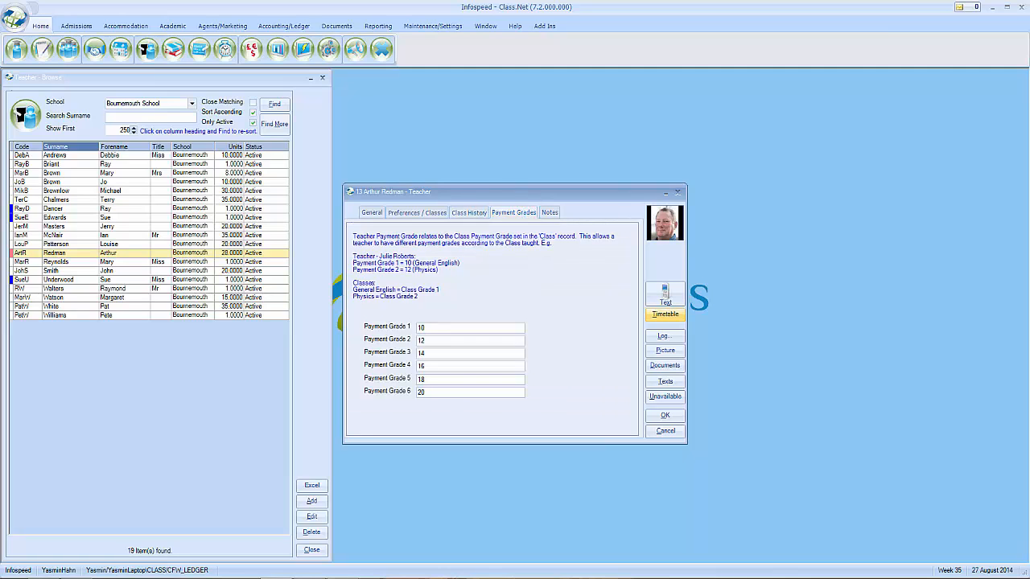
pyautogui.click(665, 314)
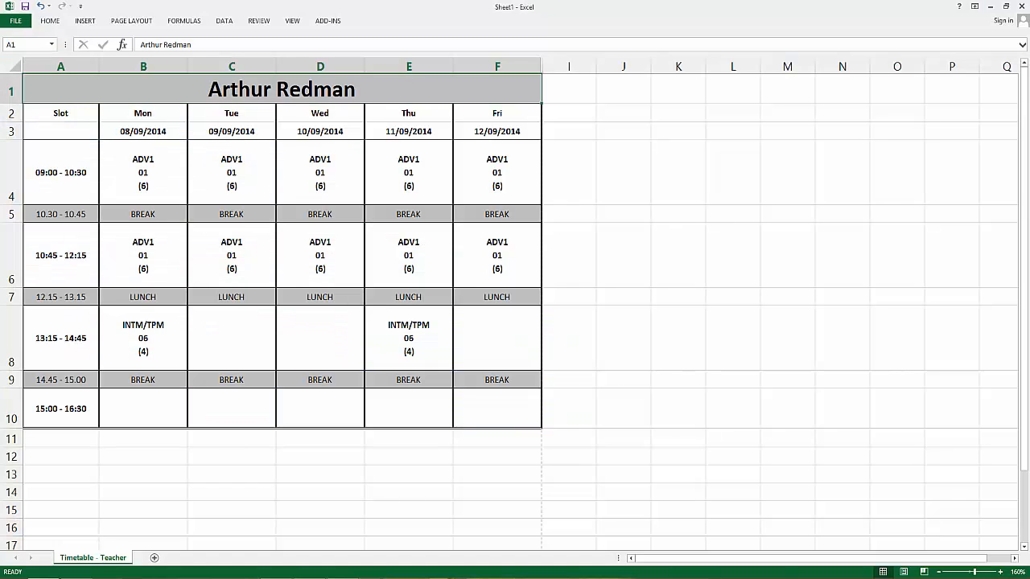
pyautogui.click(990, 6)
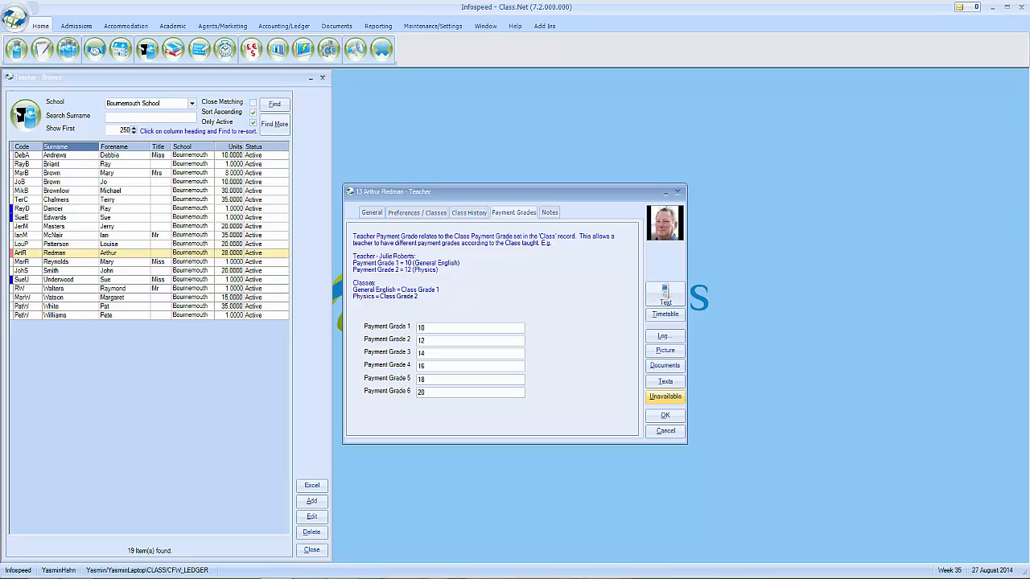
# Open the teacher's unavailability planner and close the Plan Template list without choosing one
pyautogui.click(665, 395)
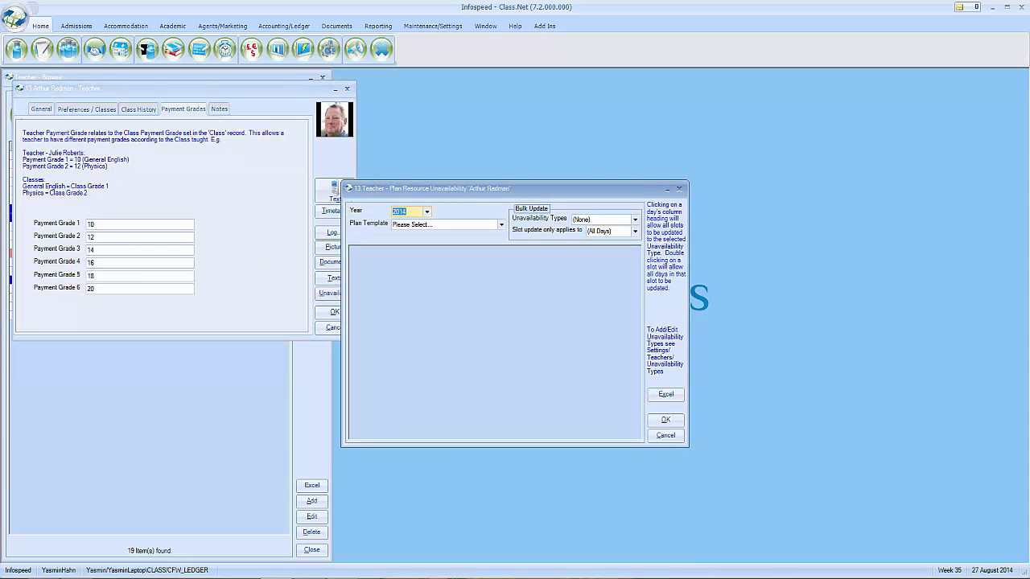
pyautogui.click(501, 224)
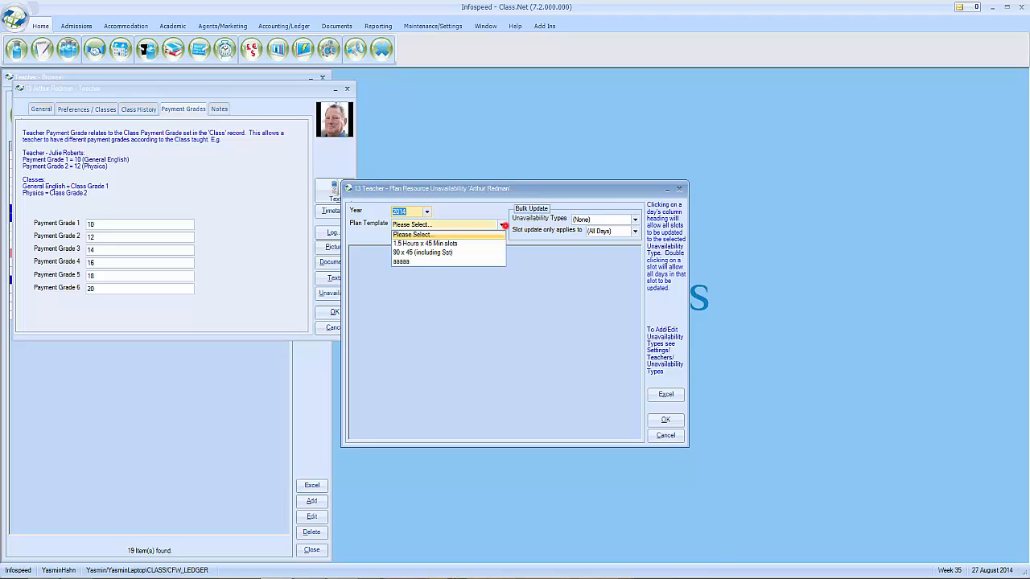
pyautogui.click(485, 249)
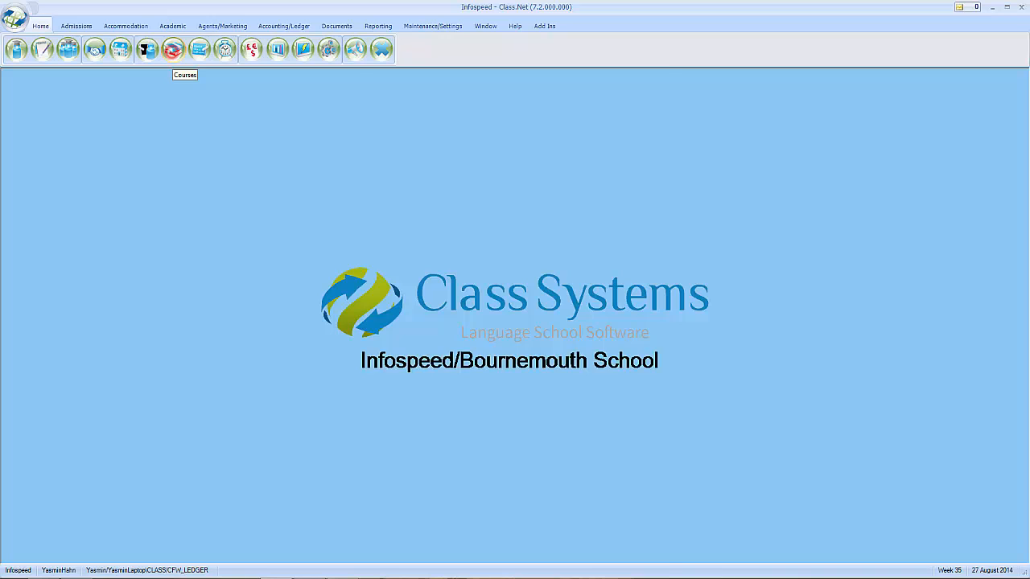
# Open course GE25 and view its general settings and default classes, Advanced 2 and ESP Computers
pyautogui.click(173, 50)
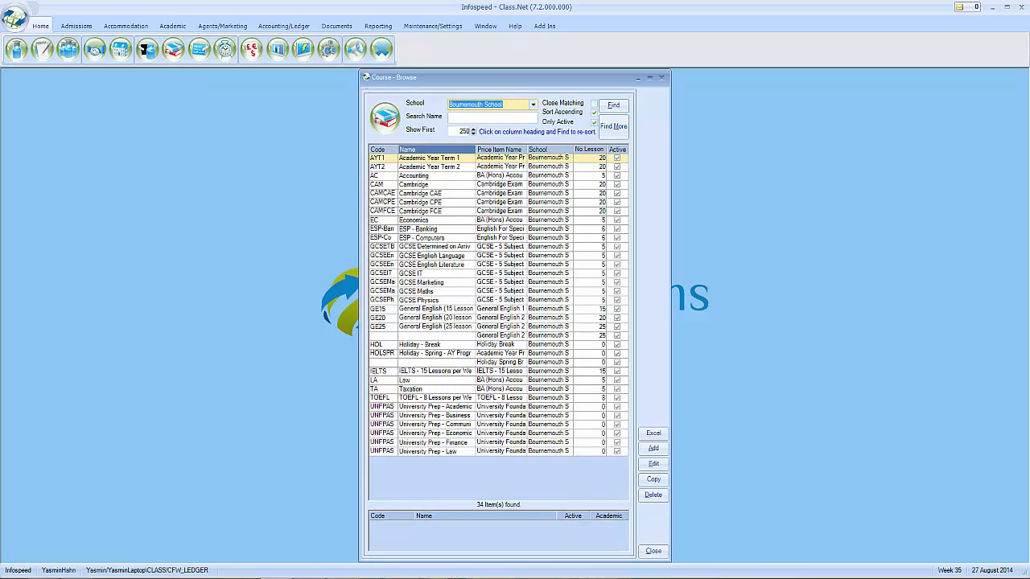
pyautogui.doubleClick(445, 326)
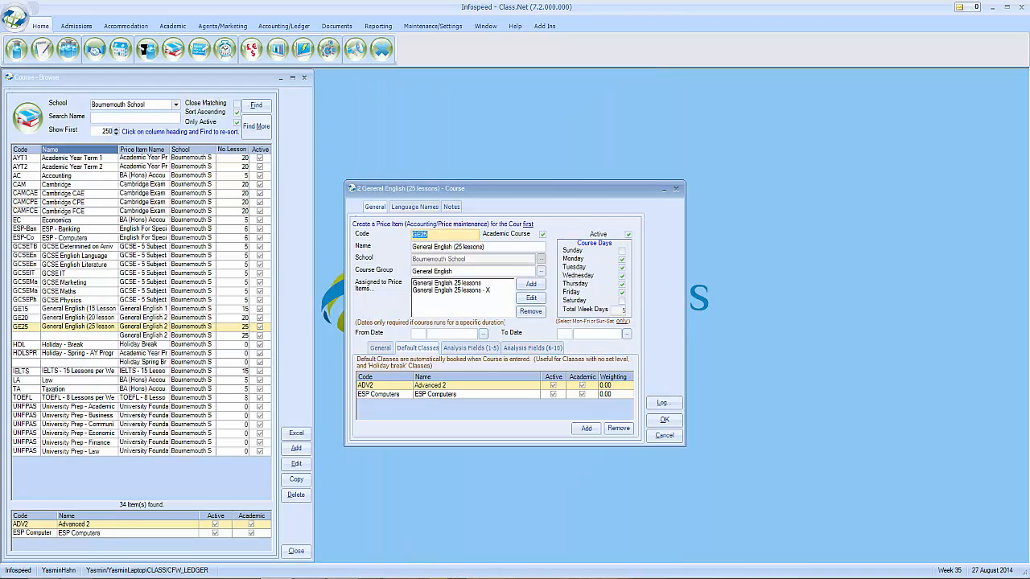
pyautogui.click(380, 348)
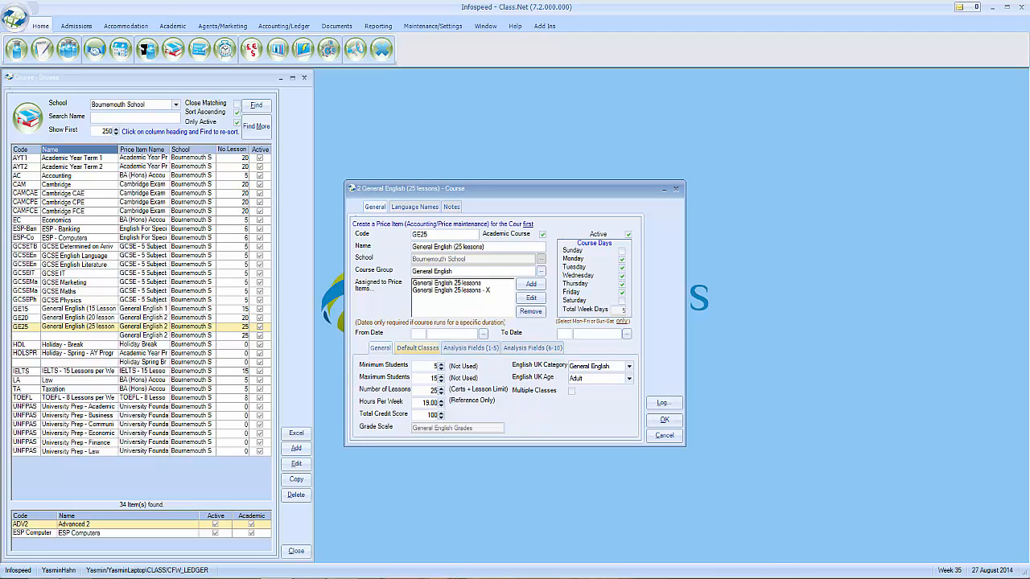
pyautogui.click(416, 348)
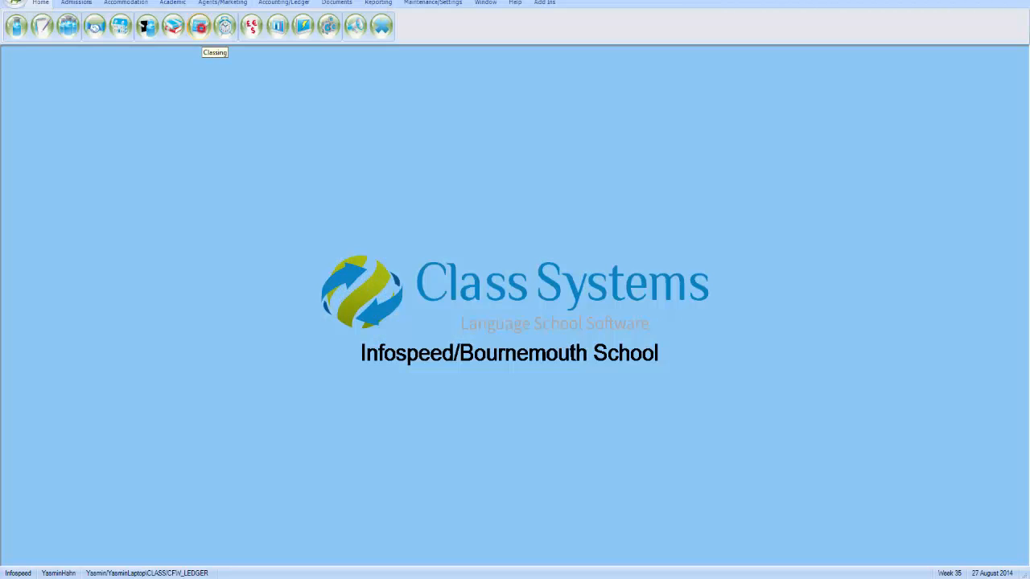
# Filter classing and scoring to courses starting 08–12 Sep 2014 and list the matching students
pyautogui.click(200, 26)
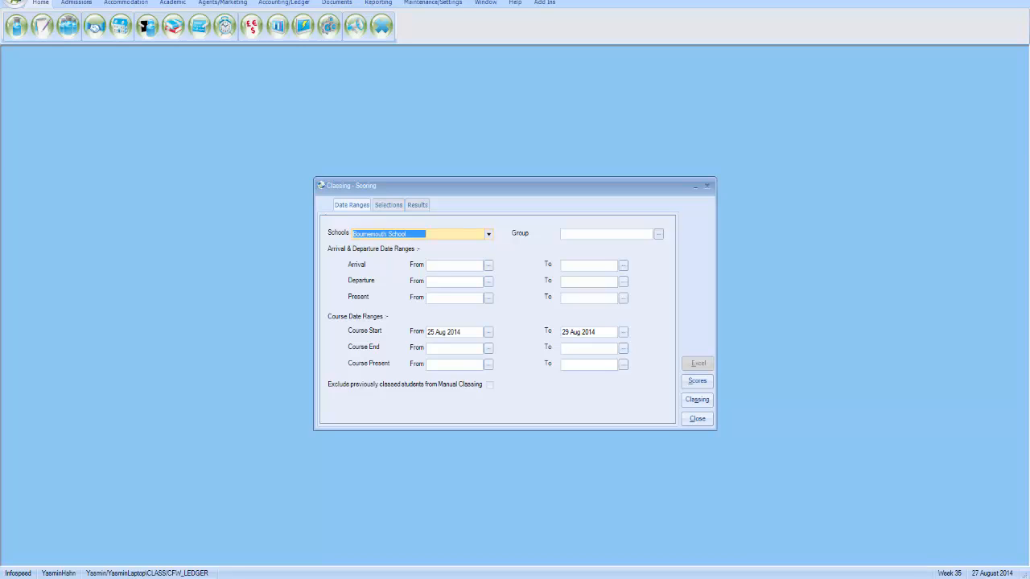
pyautogui.click(377, 327)
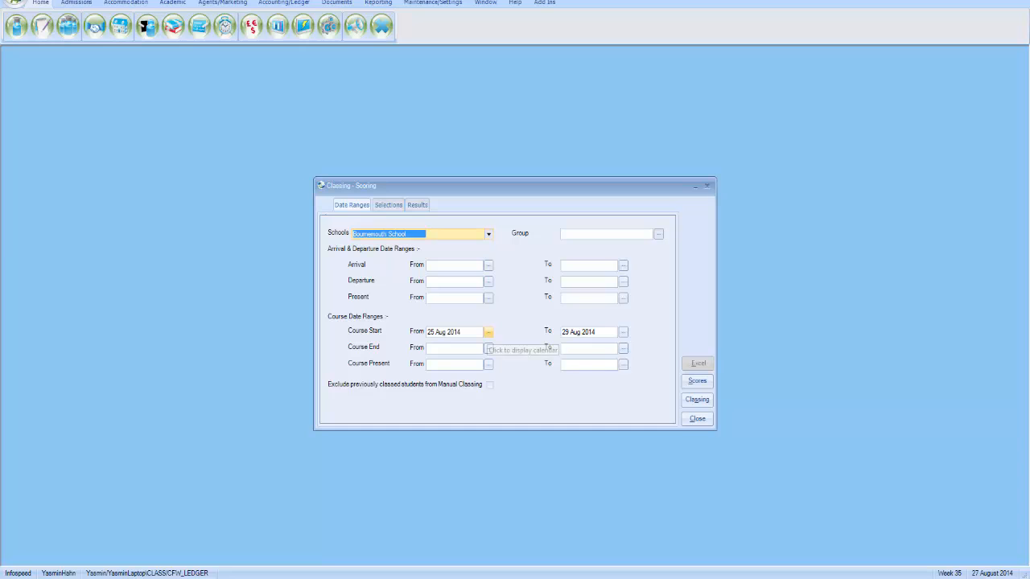
pyautogui.click(489, 333)
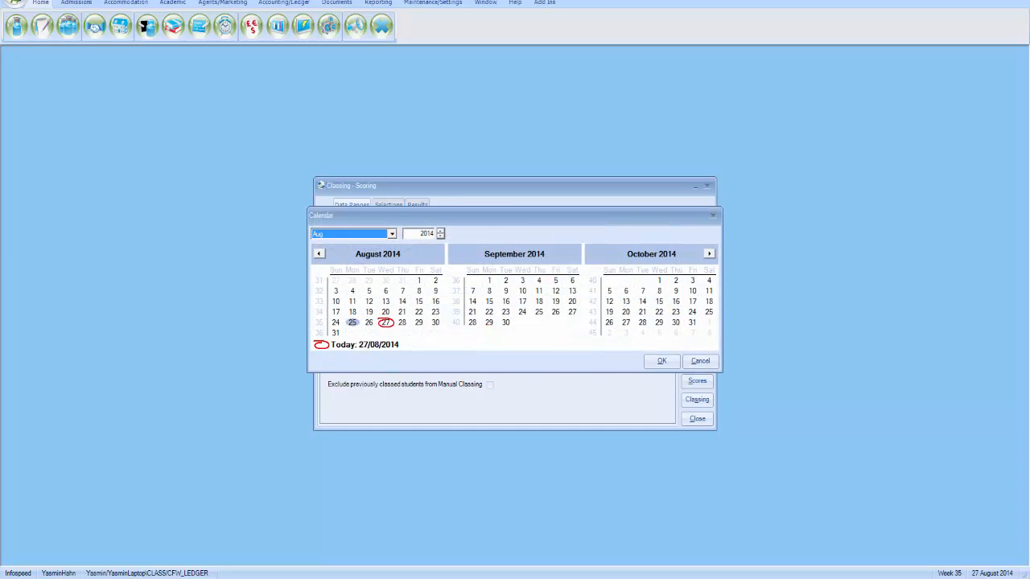
pyautogui.click(488, 290)
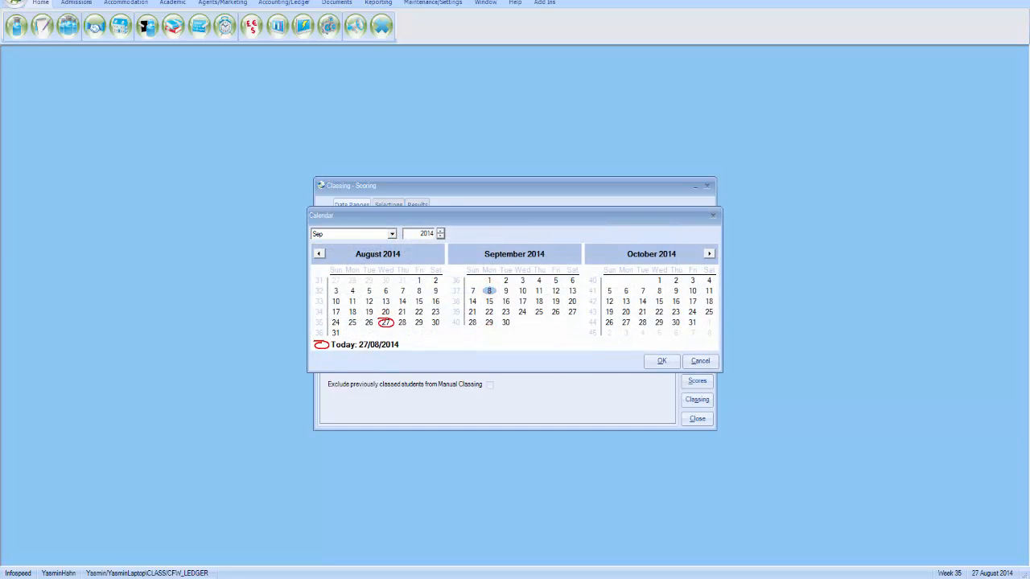
pyautogui.click(662, 360)
pyautogui.click(623, 331)
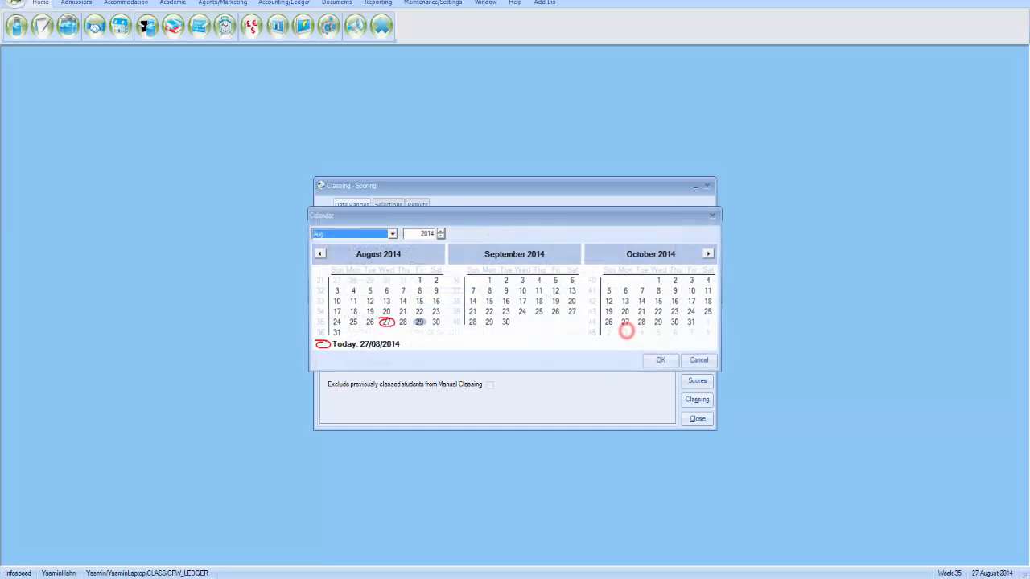
pyautogui.click(555, 291)
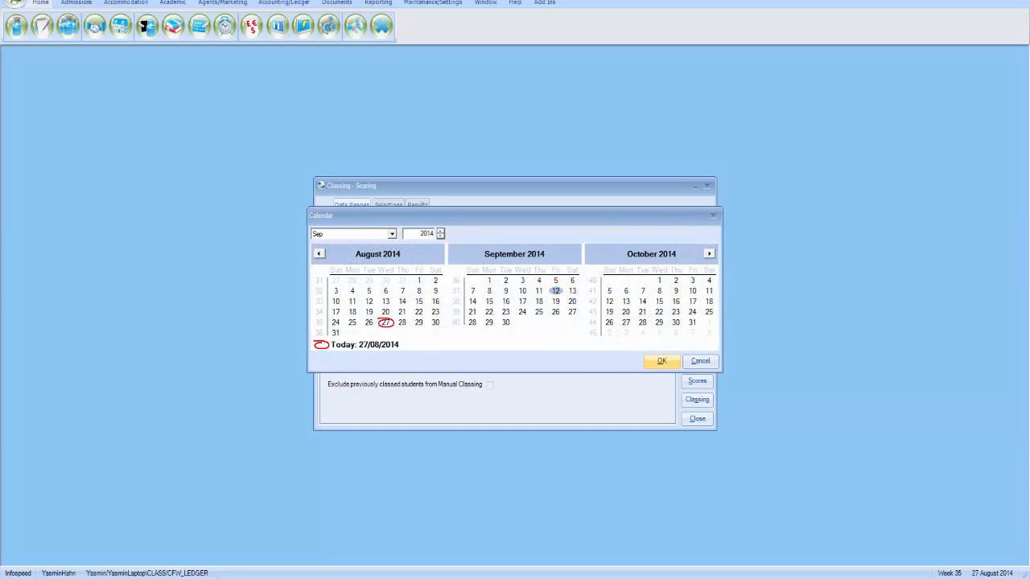
pyautogui.click(661, 361)
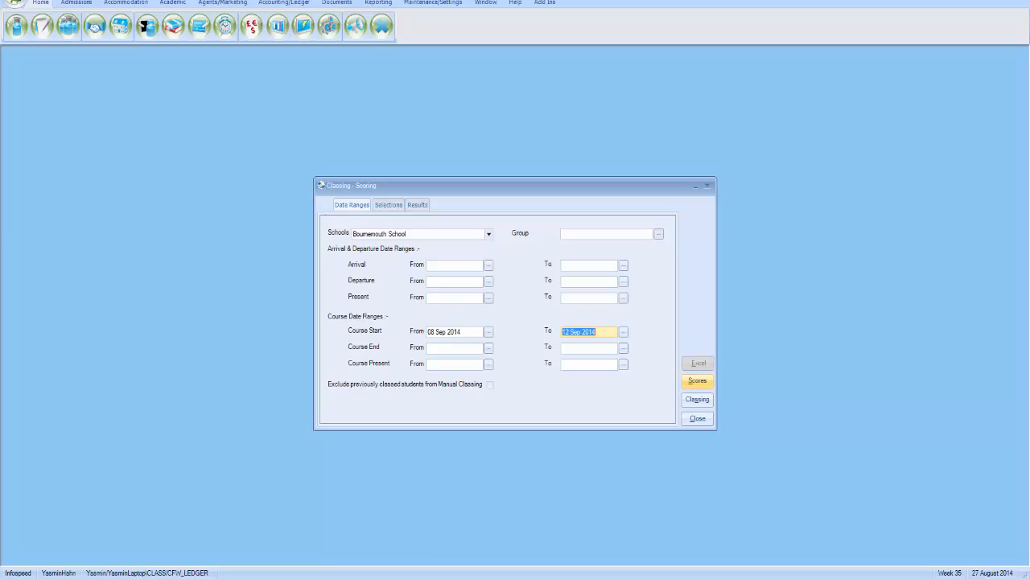
pyautogui.click(696, 381)
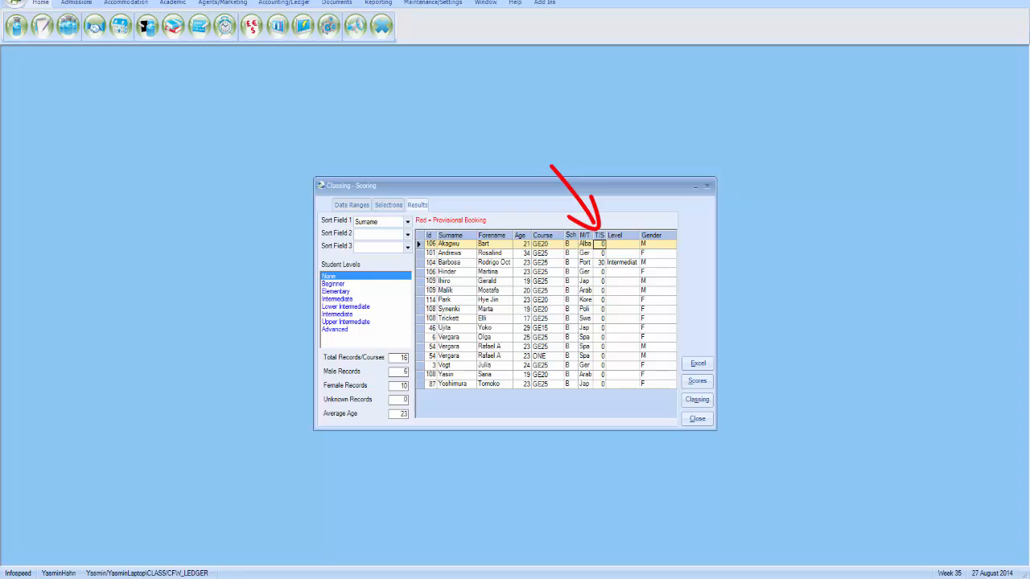
# Enter test scores 80, 98, 76, 77, 87, 67 and 45 for the first students
pyautogui.write('80')
pyautogui.press('Return')
pyautogui.write('98')
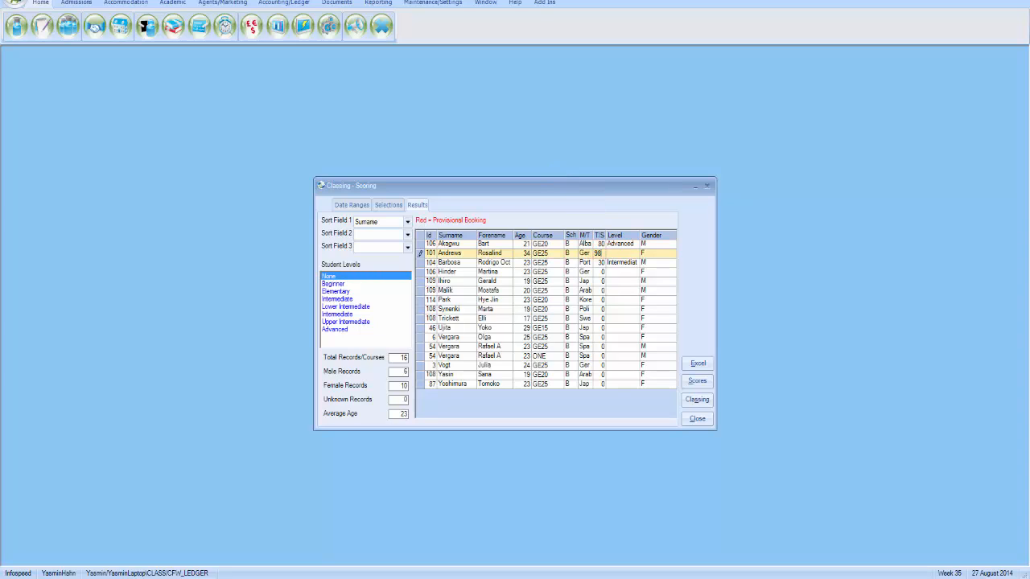
pyautogui.click(598, 271)
pyautogui.write('76')
pyautogui.click(598, 281)
pyautogui.write('77')
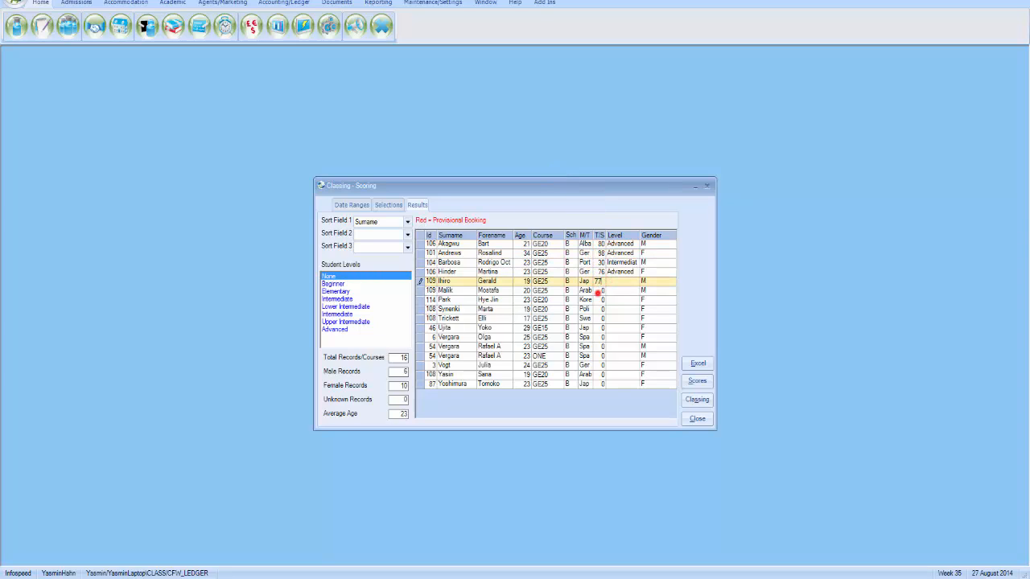
pyautogui.click(598, 290)
pyautogui.write('87')
pyautogui.click(598, 300)
pyautogui.write('67')
pyautogui.click(599, 309)
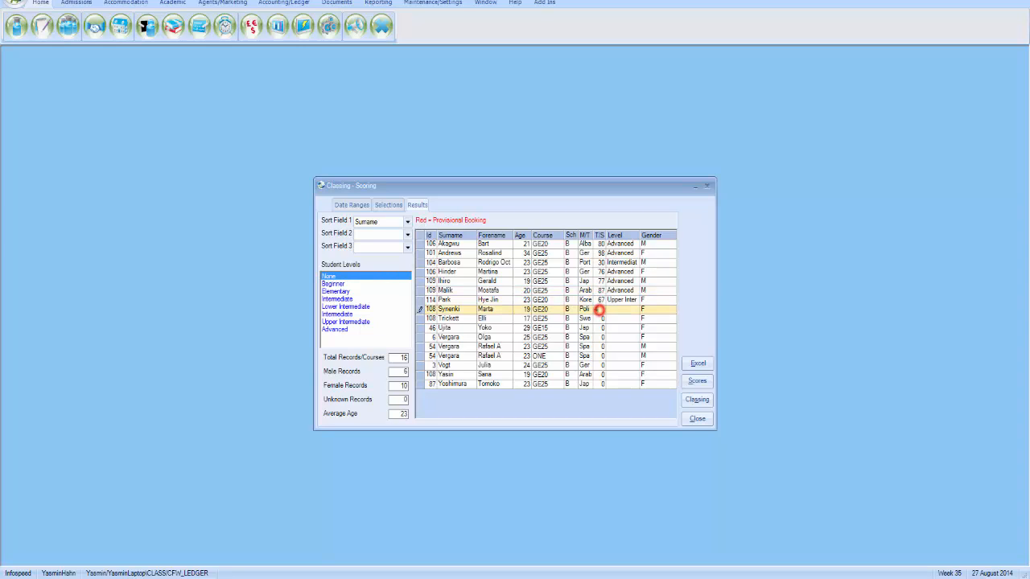
pyautogui.write('45')
pyautogui.click(599, 318)
# Enter scores 5, 77, 67, 56, 78, 56, 67 and 56 for the rest, then open Student Classing
pyautogui.write('5')
pyautogui.click(599, 327)
pyautogui.write('77')
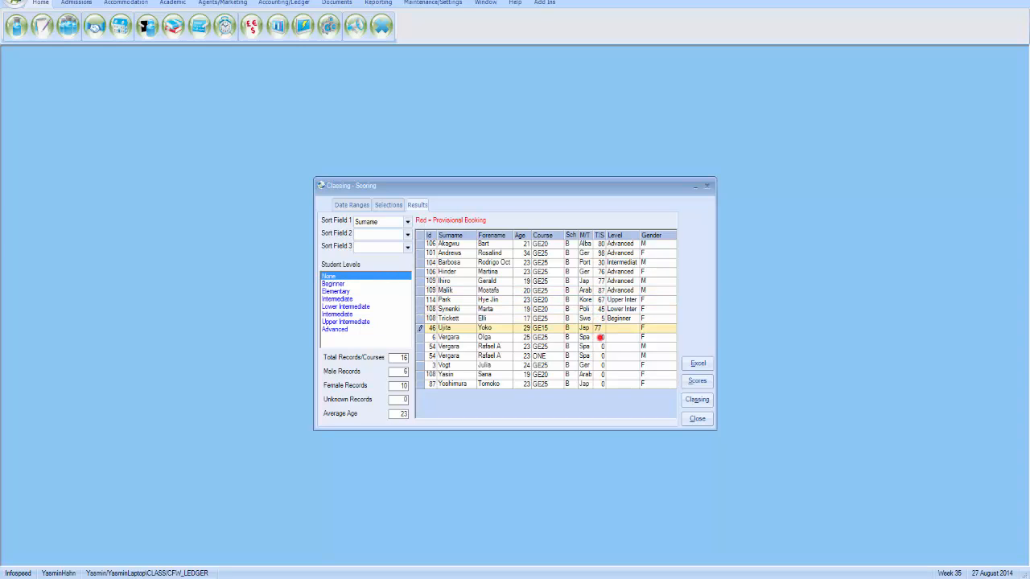
pyautogui.click(599, 337)
pyautogui.write('67')
pyautogui.click(599, 346)
pyautogui.write('56')
pyautogui.click(599, 356)
pyautogui.write('78')
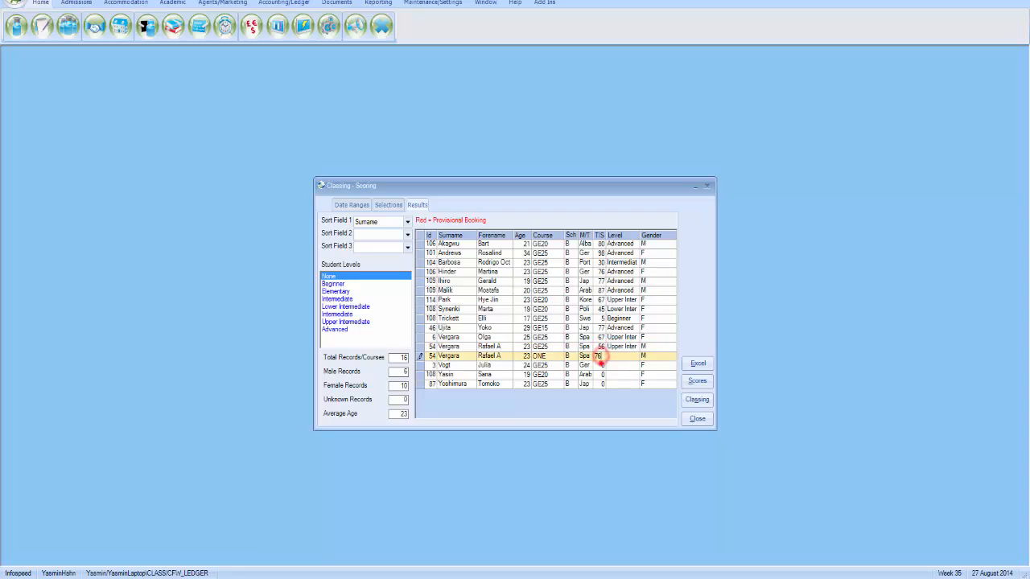
pyautogui.click(599, 365)
pyautogui.write('56')
pyautogui.click(599, 374)
pyautogui.write('67')
pyautogui.click(601, 383)
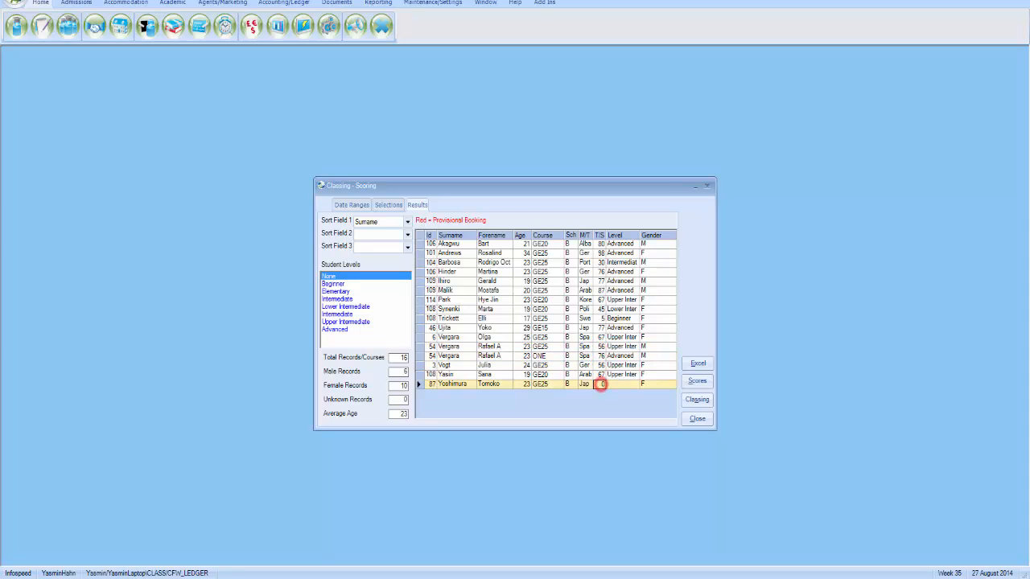
pyautogui.write('56')
pyautogui.click(697, 400)
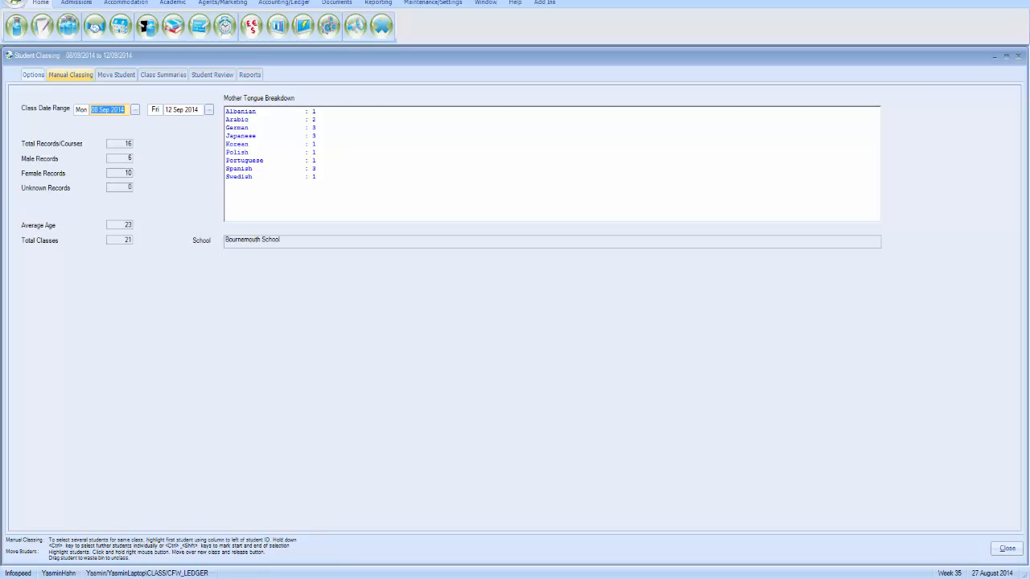
# In Manual Classing, sort students by Level and place one advanced student into Advanced 1
pyautogui.click(64, 74)
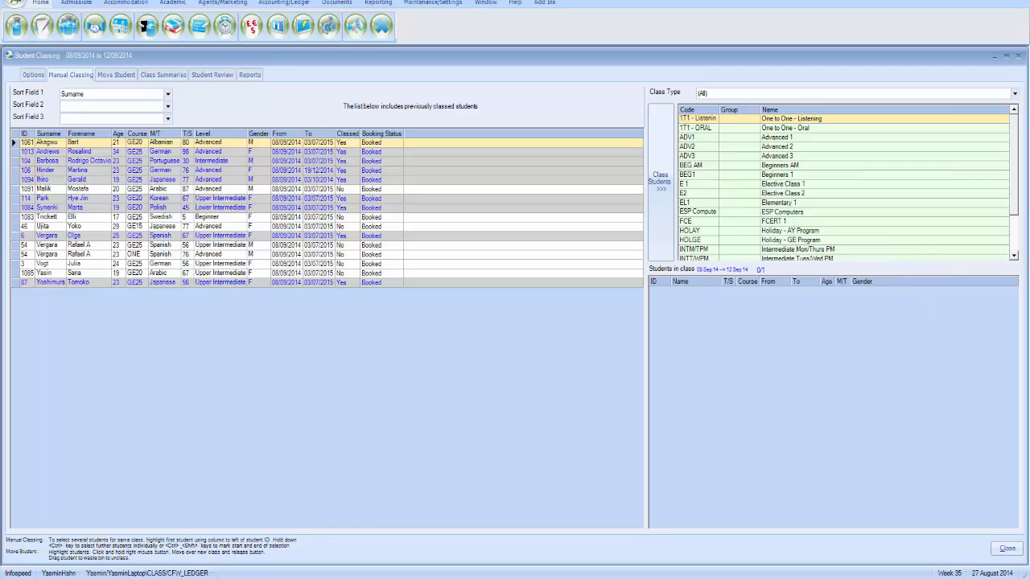
pyautogui.click(168, 94)
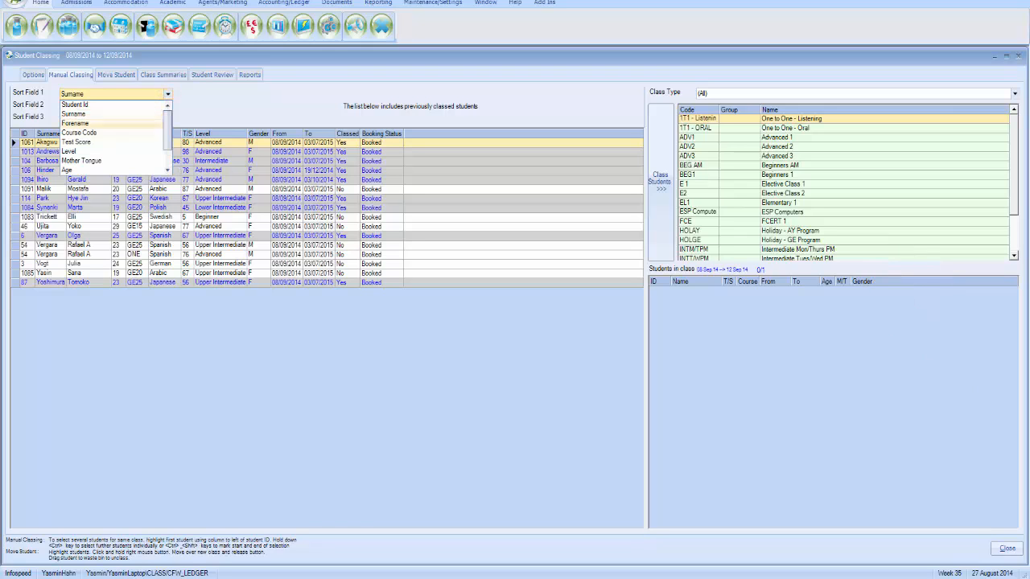
pyautogui.click(127, 151)
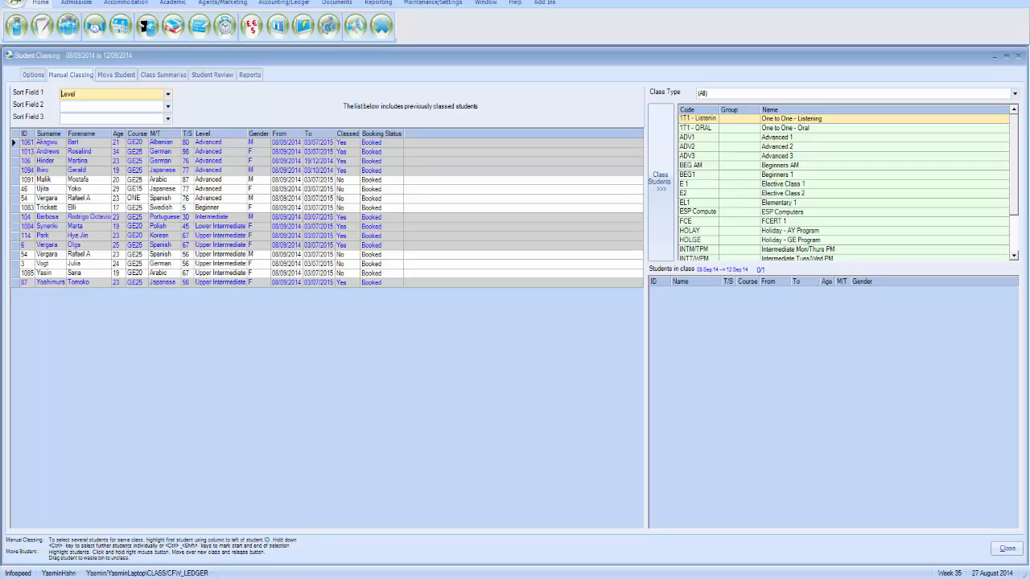
pyautogui.click(231, 179)
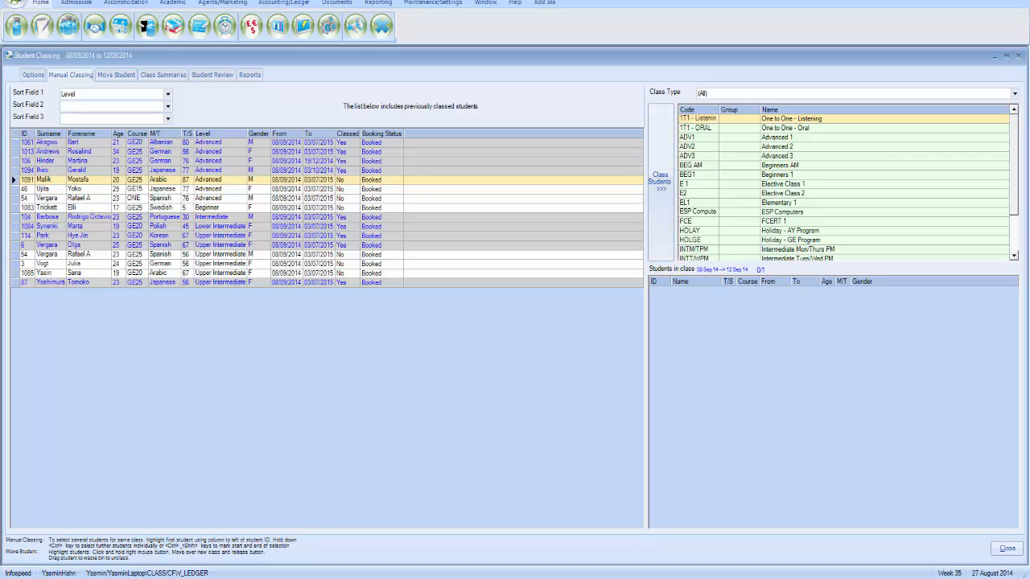
pyautogui.click(734, 139)
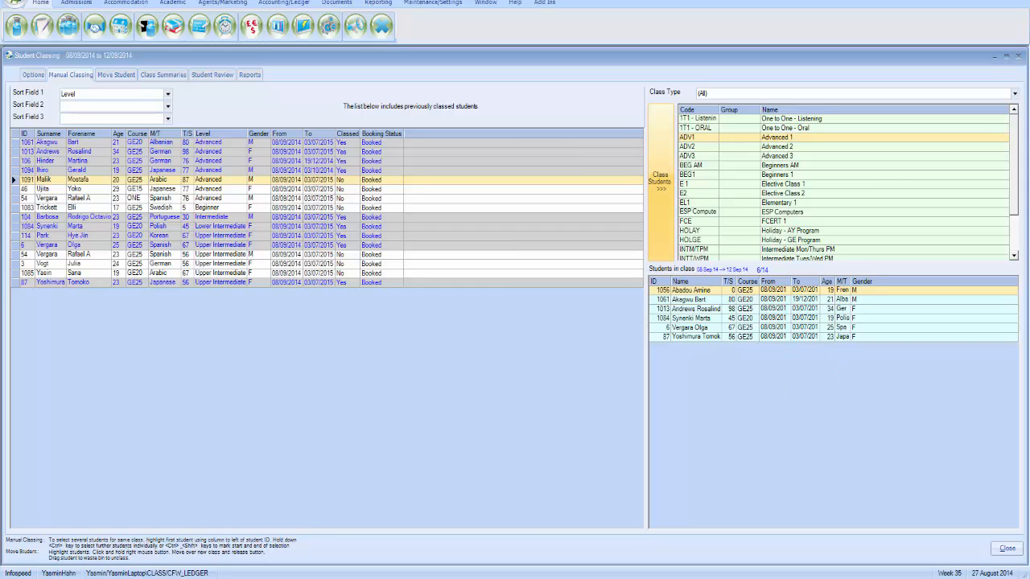
pyautogui.click(662, 212)
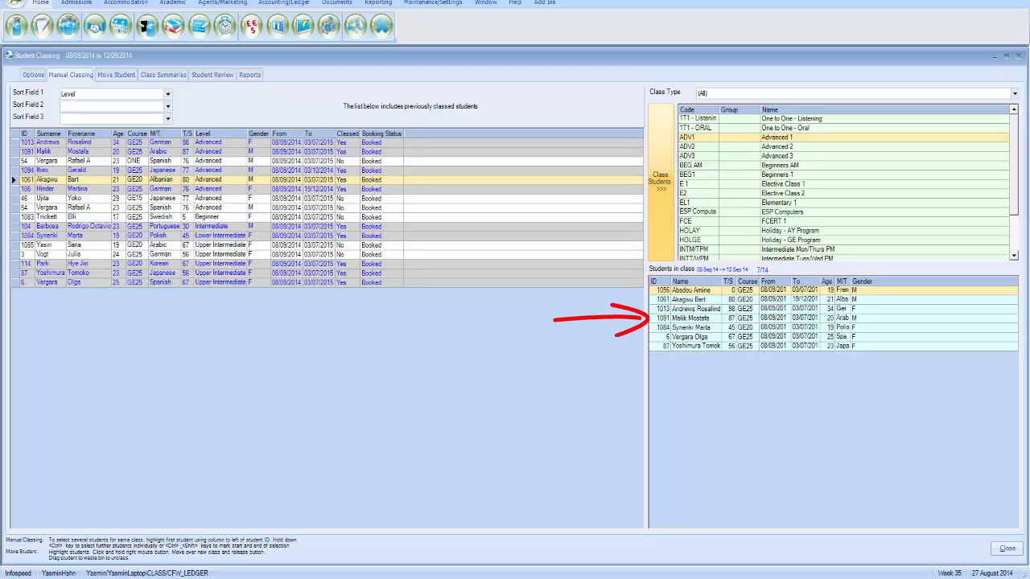
# Place three more unclassed advanced students into Advanced 2
pyautogui.click(231, 208)
pyautogui.keyDown('ctrl'); pyautogui.click(233, 200); pyautogui.keyUp('ctrl')
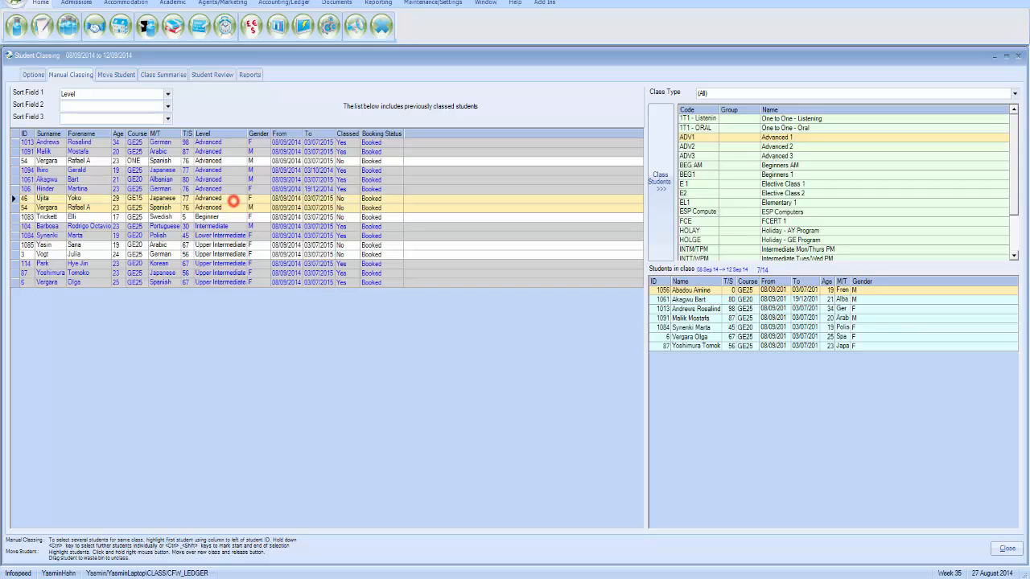
pyautogui.keyDown('ctrl'); pyautogui.click(241, 161); pyautogui.keyUp('ctrl')
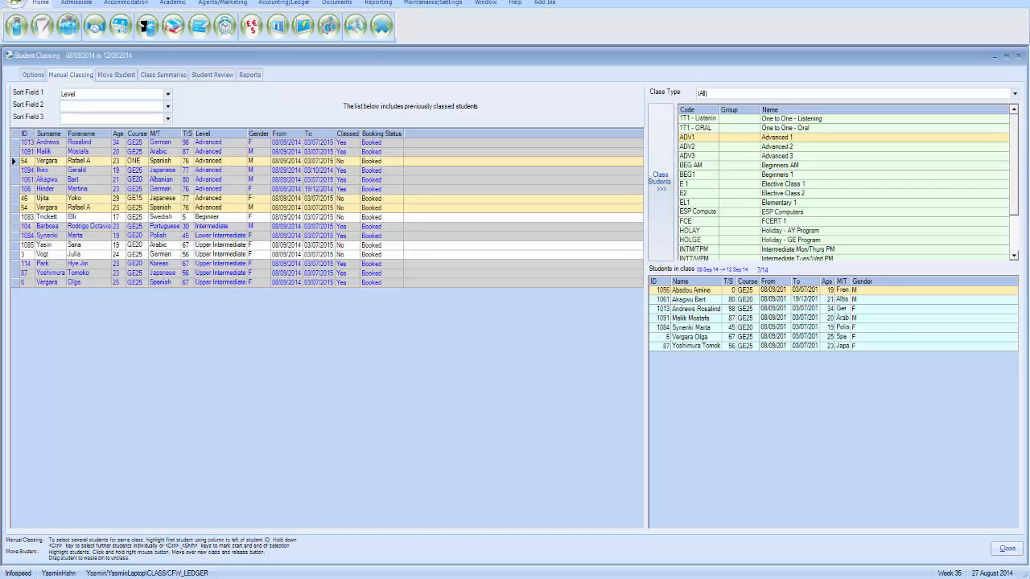
pyautogui.click(743, 146)
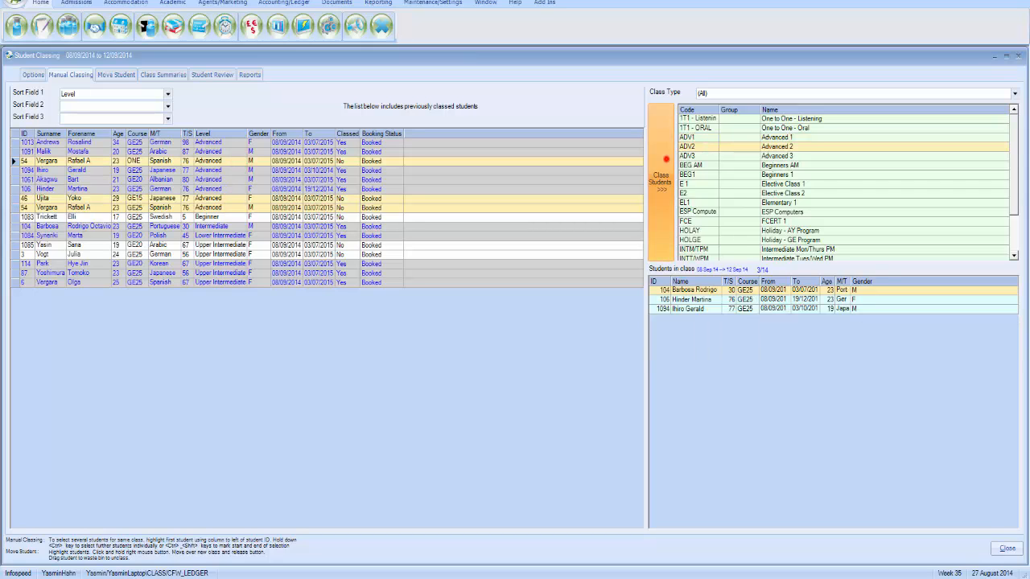
pyautogui.click(666, 159)
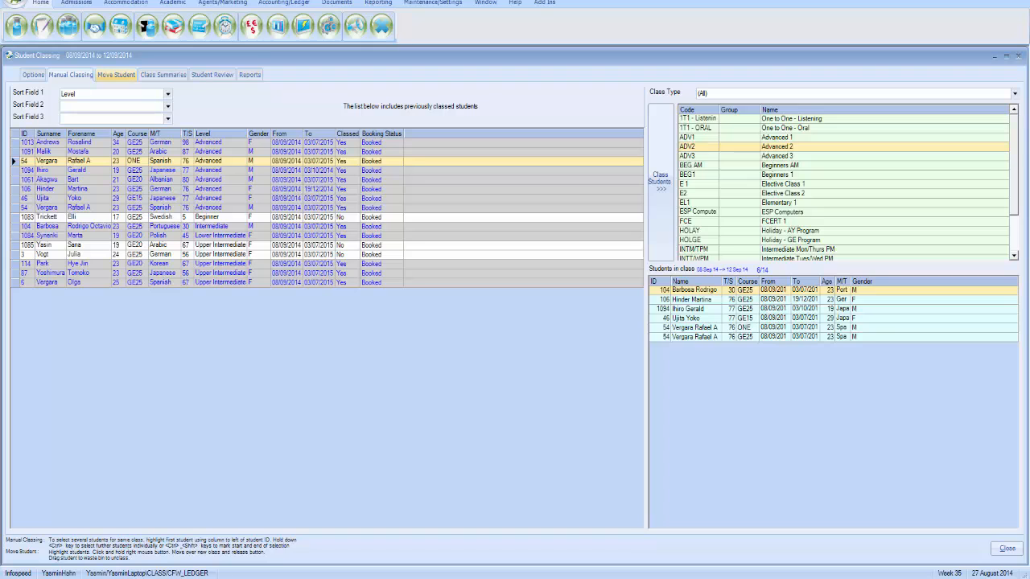
# Transfer the first Advanced 2 student into Advanced 1 and confirm
pyautogui.click(121, 74)
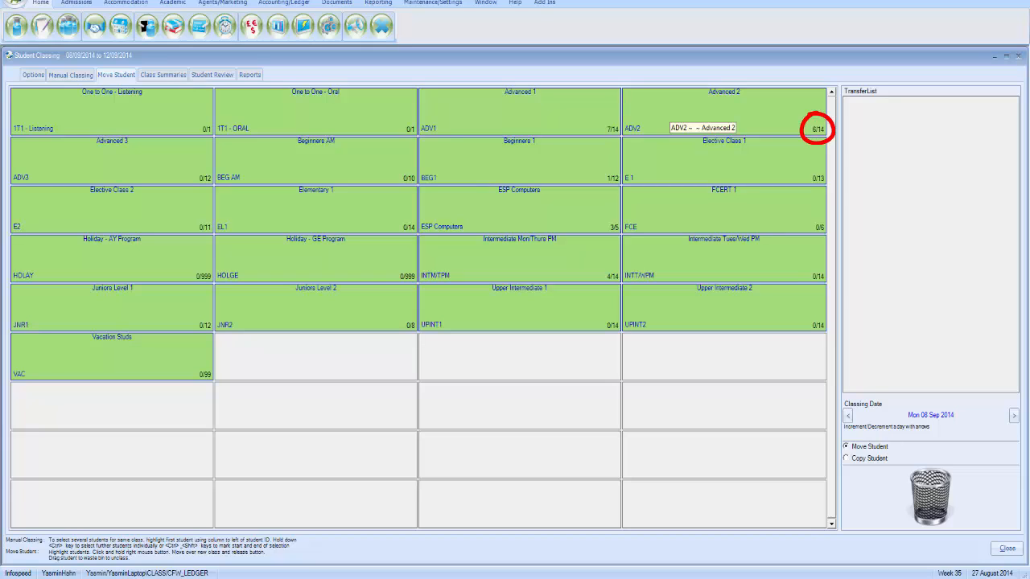
pyautogui.click(771, 120)
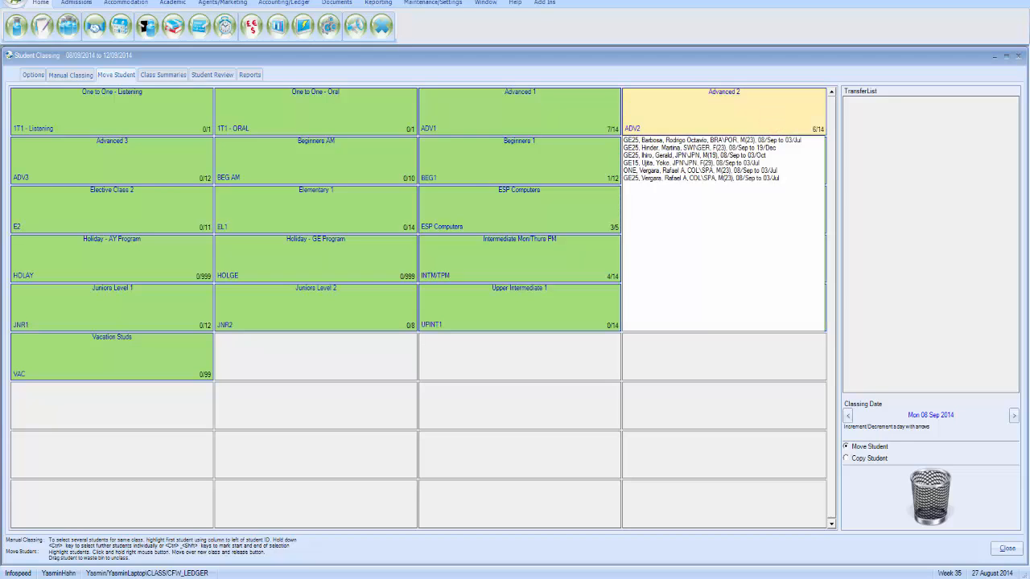
pyautogui.click(756, 140)
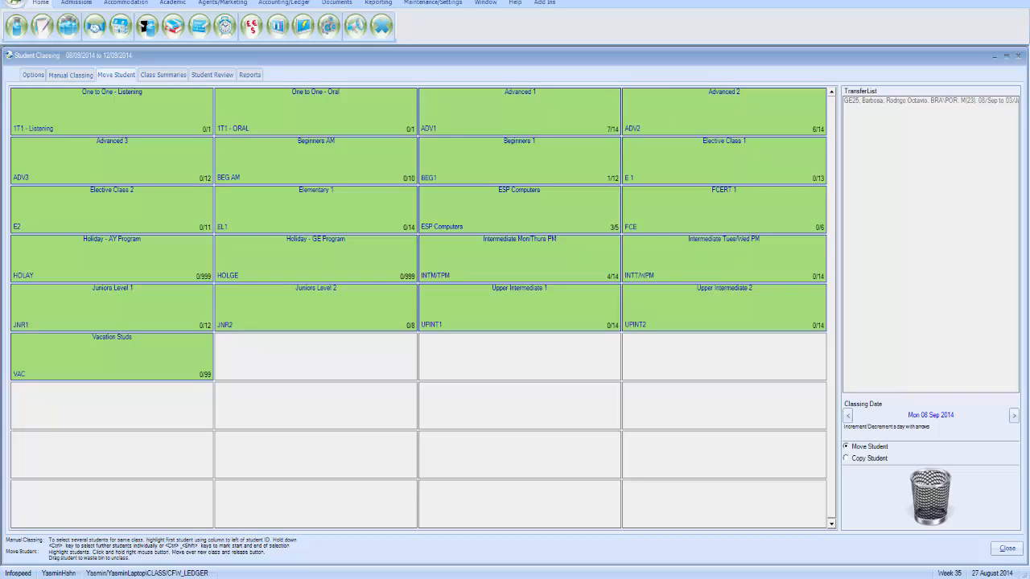
pyautogui.moveTo(724, 111); pyautogui.dragTo(520, 111)
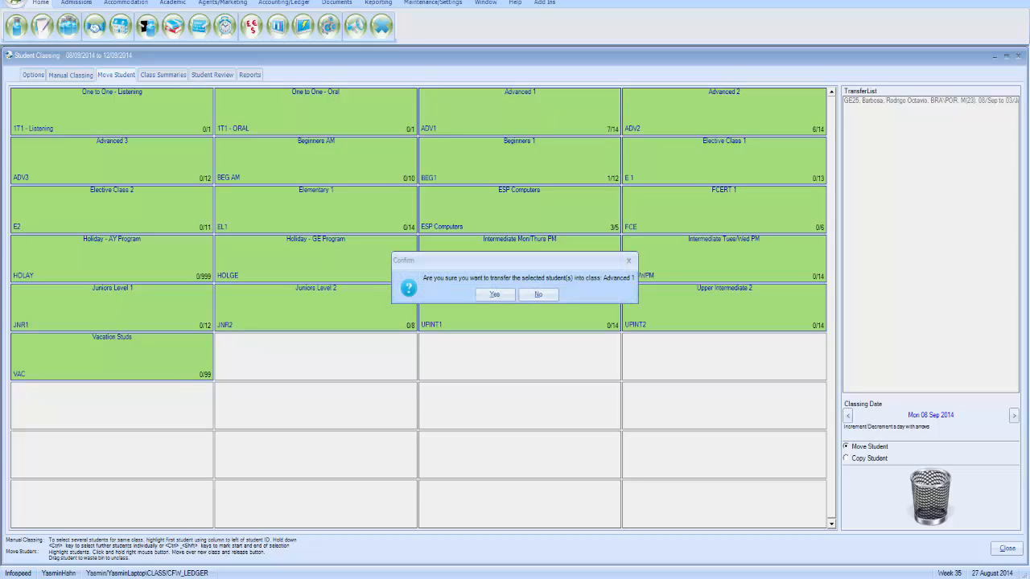
pyautogui.click(494, 295)
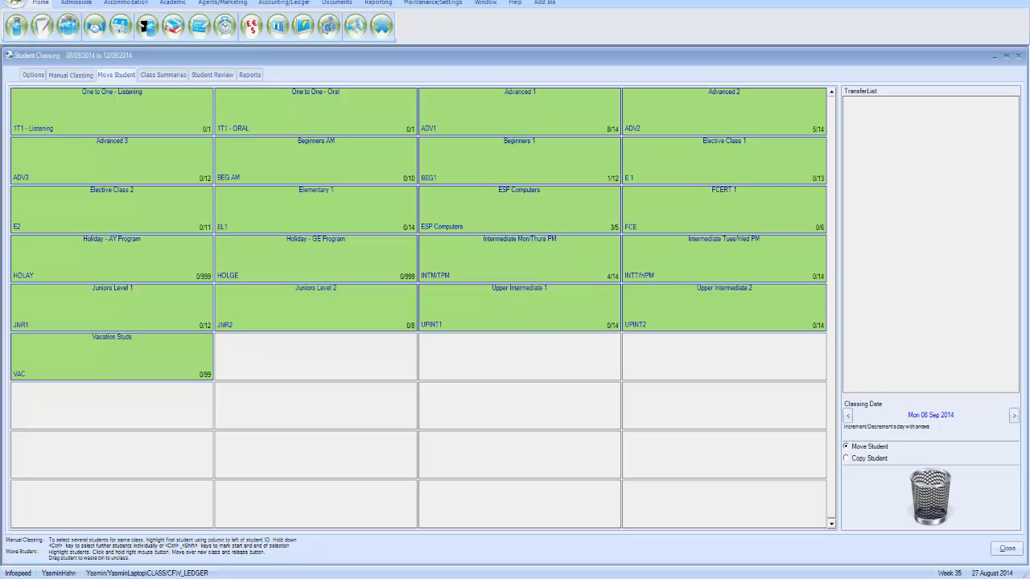
# Transfer the five remaining Advanced 2 students into Advanced 1, leaving Advanced 2 empty
pyautogui.click(673, 117)
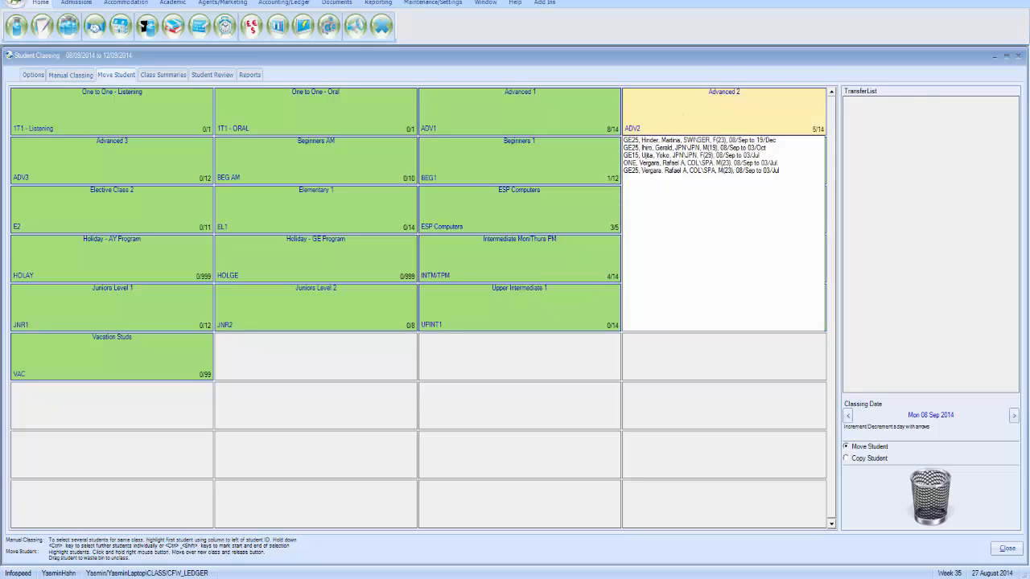
pyautogui.click(666, 170)
pyautogui.keyDown('ctrl'); pyautogui.click(664, 162); pyautogui.keyUp('ctrl')
pyautogui.keyDown('ctrl'); pyautogui.click(660, 155); pyautogui.keyUp('ctrl')
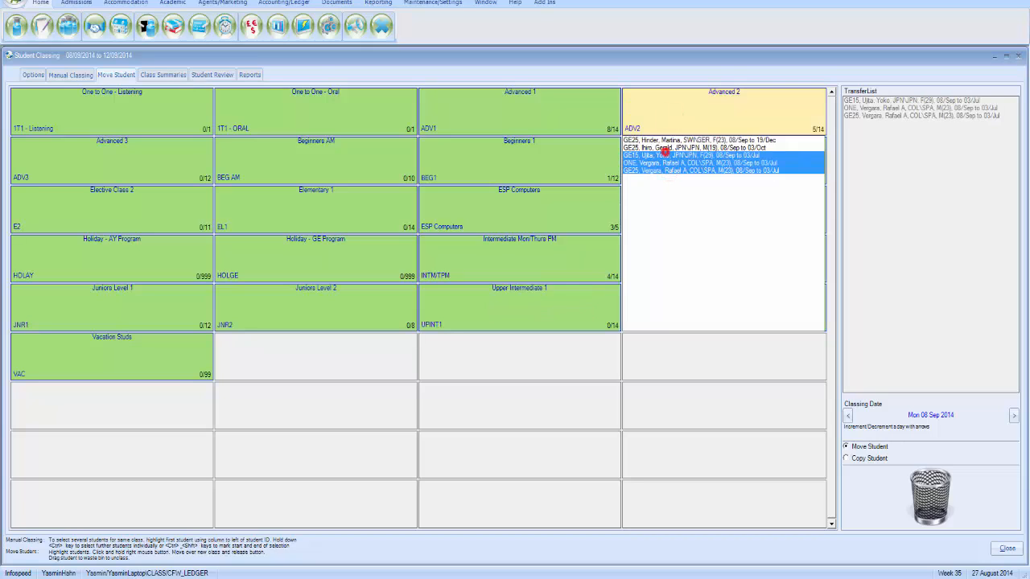
pyautogui.keyDown('ctrl'); pyautogui.click(665, 141); pyautogui.keyUp('ctrl')
pyautogui.keyDown('ctrl'); pyautogui.click(661, 148); pyautogui.keyUp('ctrl')
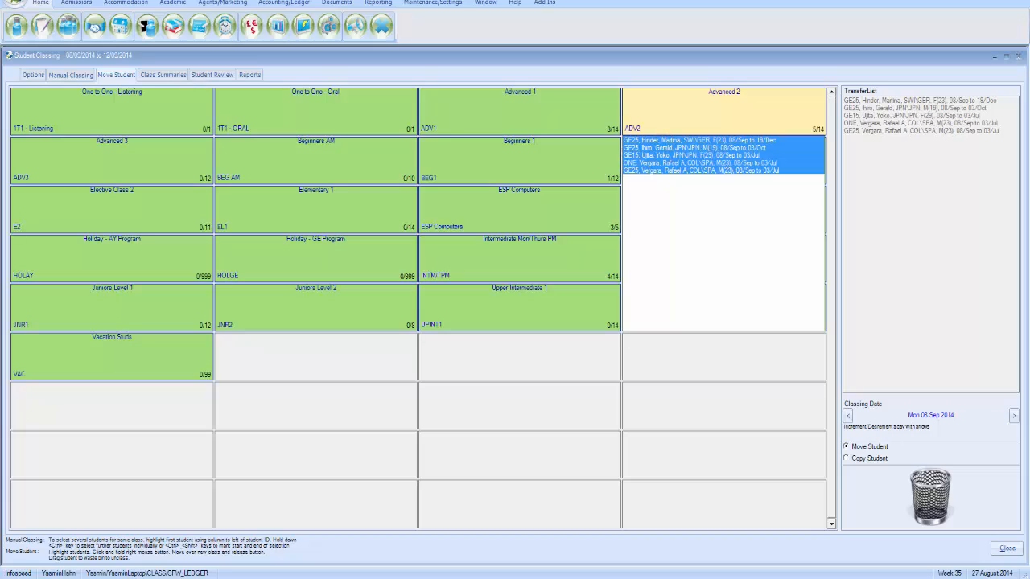
pyautogui.rightClick(661, 148)
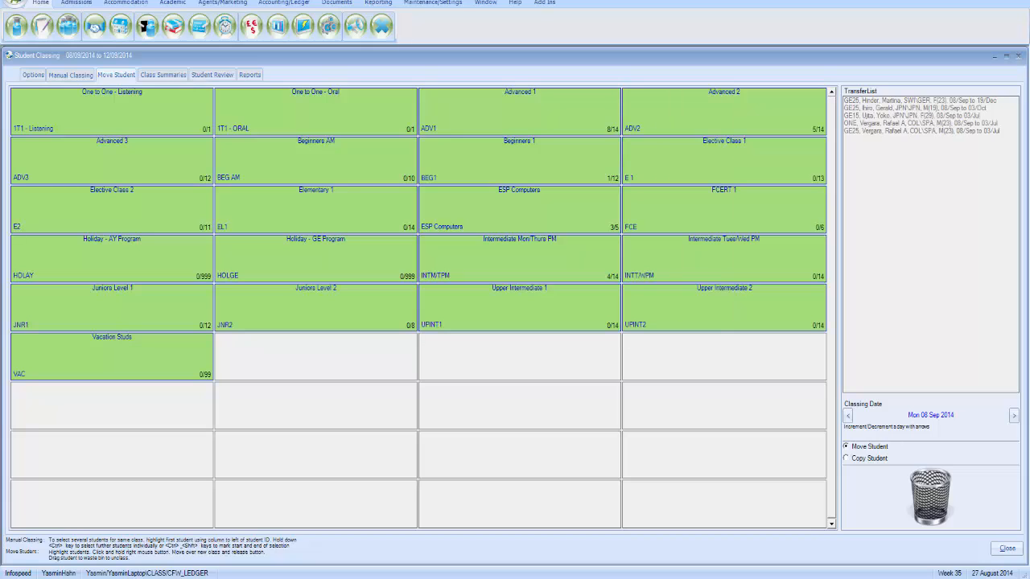
pyautogui.moveTo(662, 148); pyautogui.dragTo(520, 113)
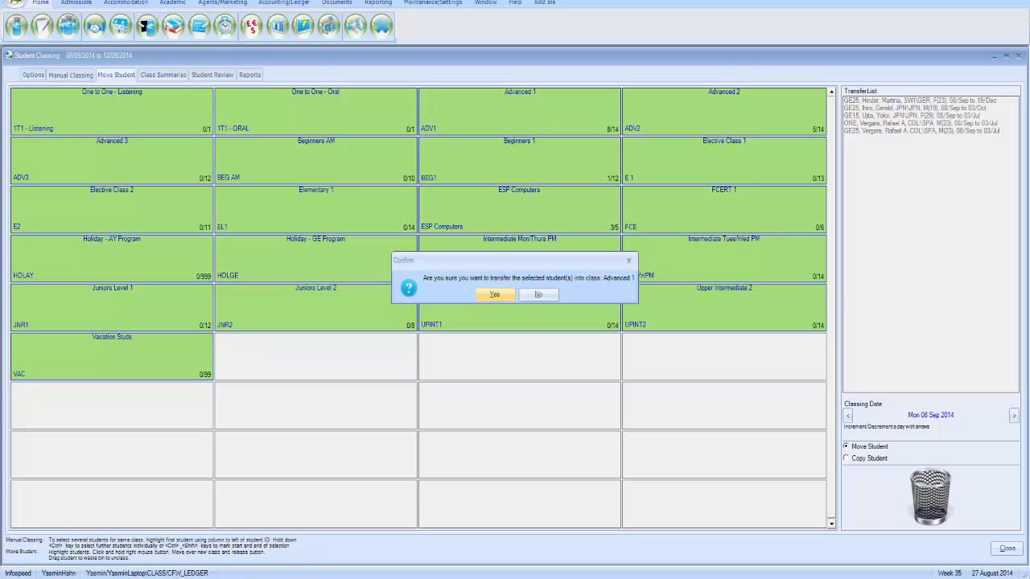
pyautogui.click(494, 294)
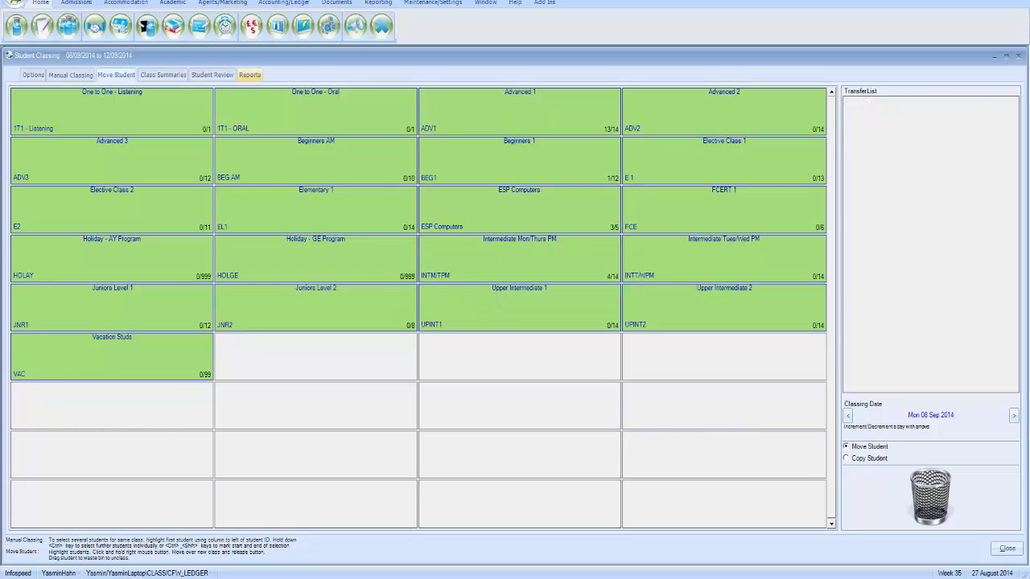
pyautogui.click(250, 75)
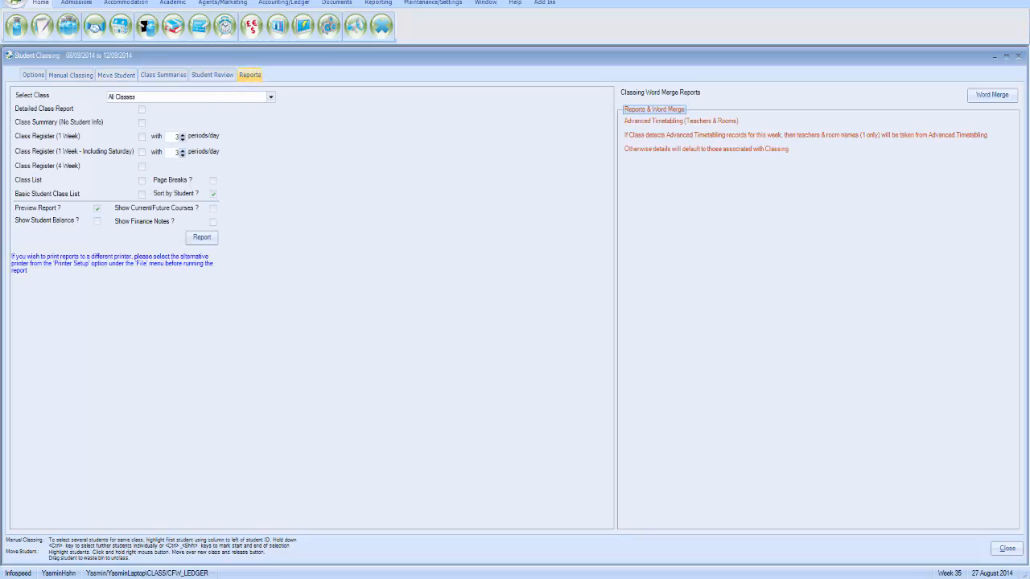
# Generate the one-week class register at 2 periods per day, class list and basic student class list
pyautogui.click(143, 137)
pyautogui.click(142, 180)
pyautogui.click(141, 195)
pyautogui.click(182, 138)
pyautogui.click(181, 154)
pyautogui.click(204, 242)
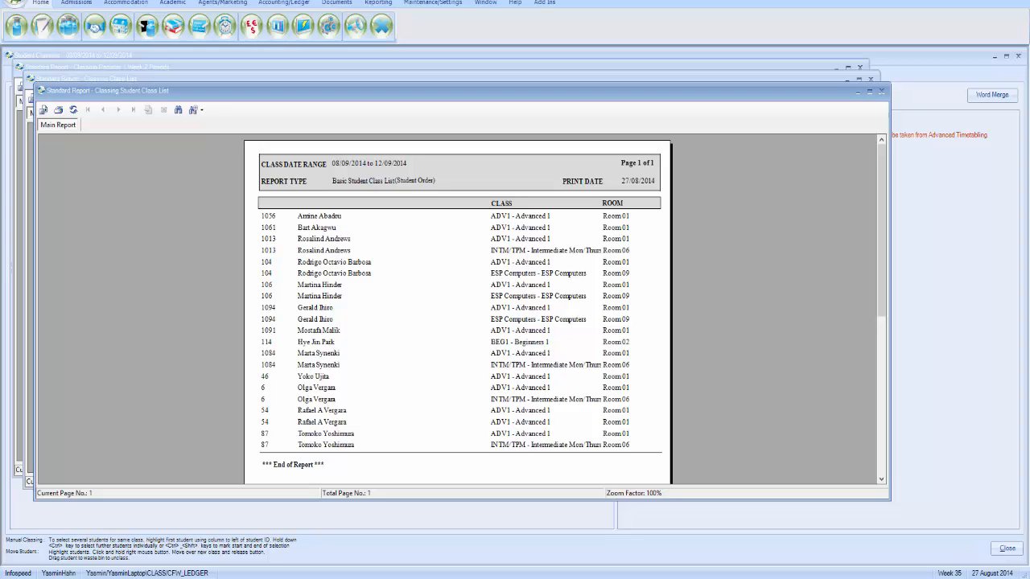
# Close the student class list, class list and register previews, then open the classing word merge reports
pyautogui.click(880, 91)
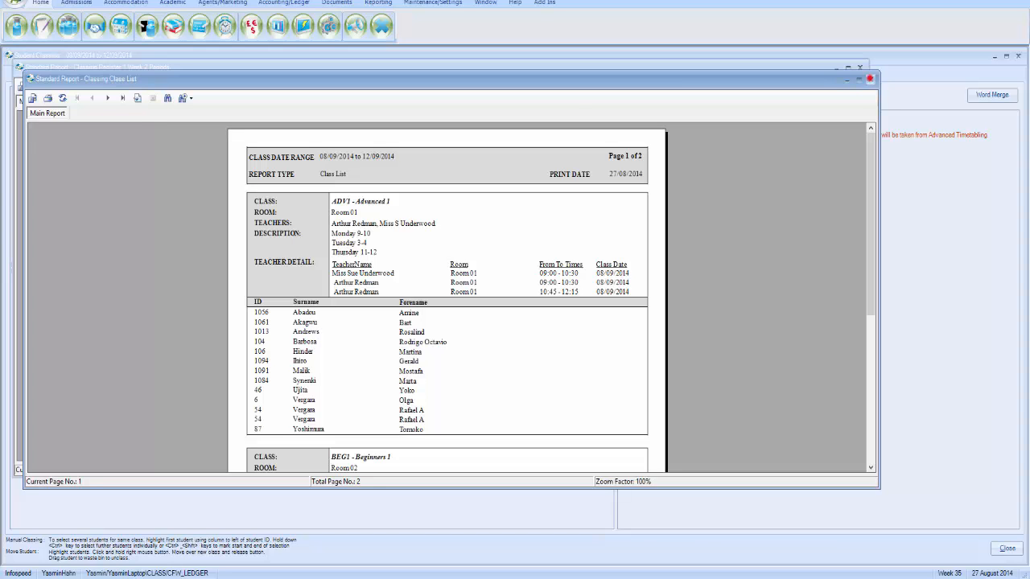
pyautogui.click(870, 79)
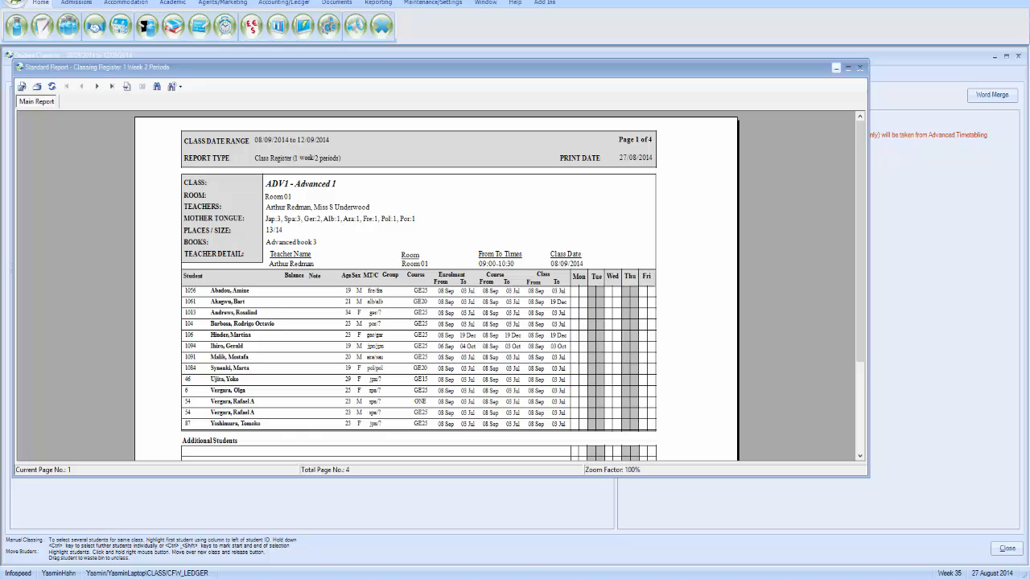
pyautogui.click(858, 67)
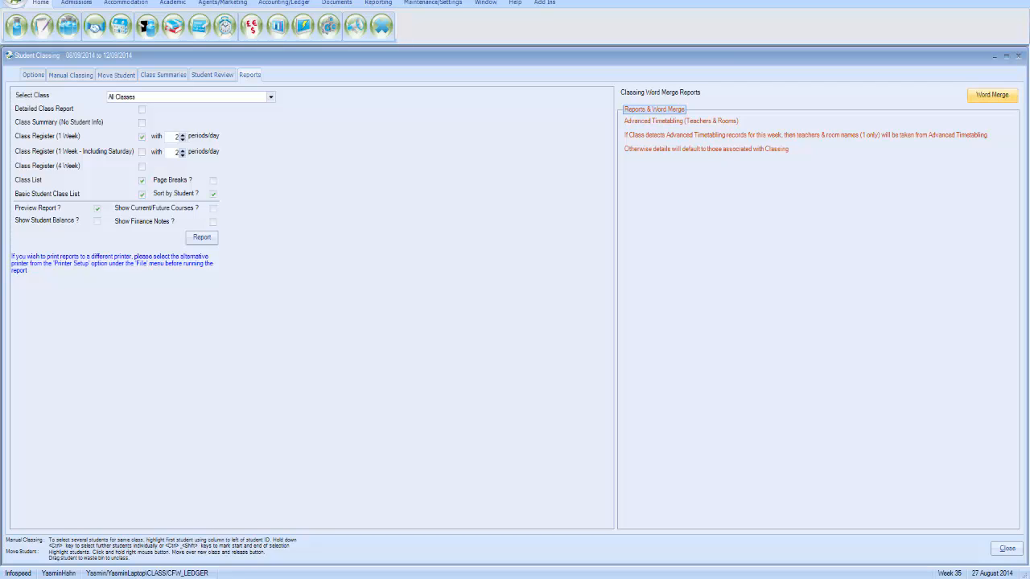
pyautogui.click(992, 94)
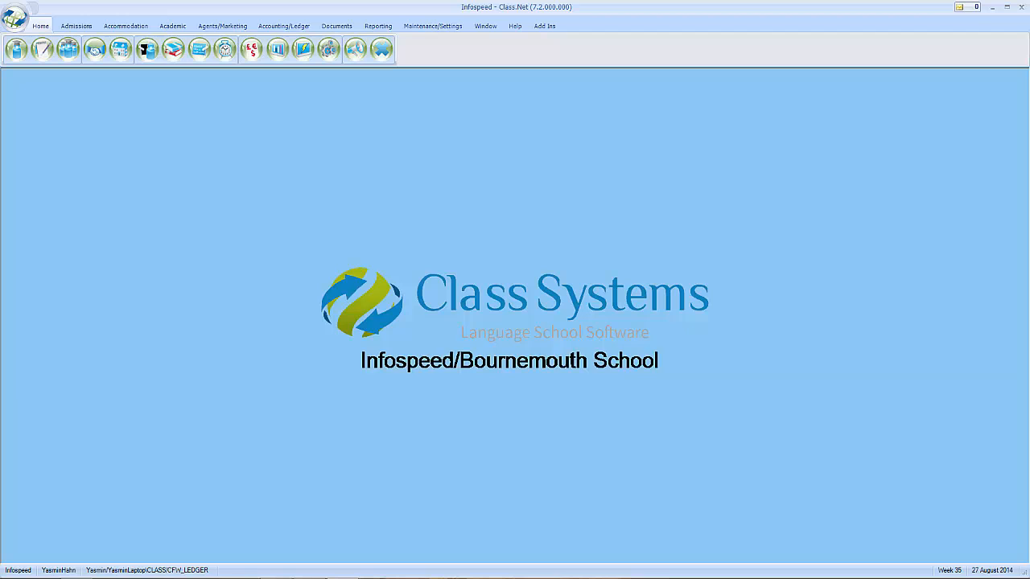
# Open Quick Reports and browse Arrivals - This Week, Students - Payments Due and students-present-by-course reports
pyautogui.click(378, 26)
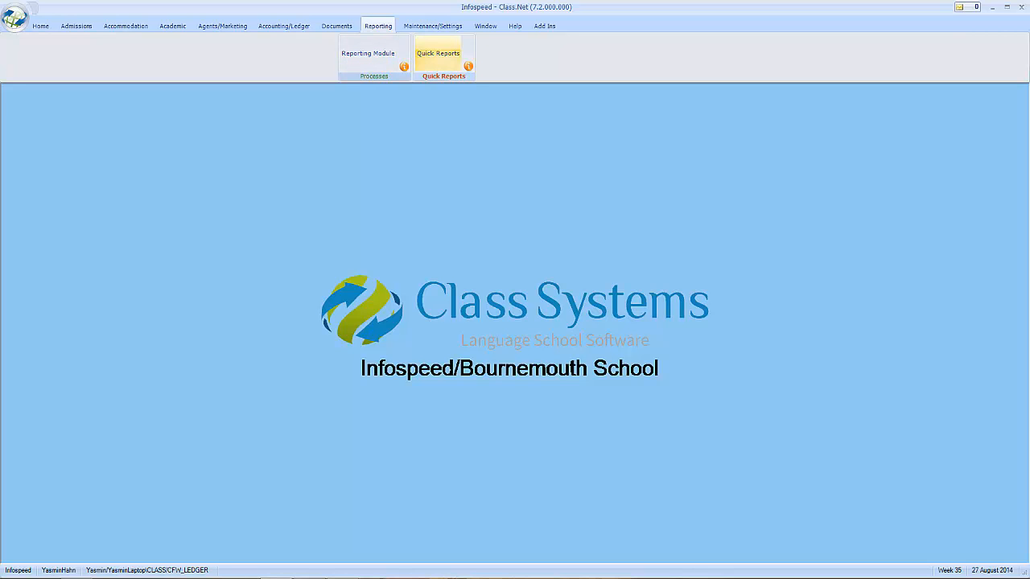
pyautogui.click(423, 56)
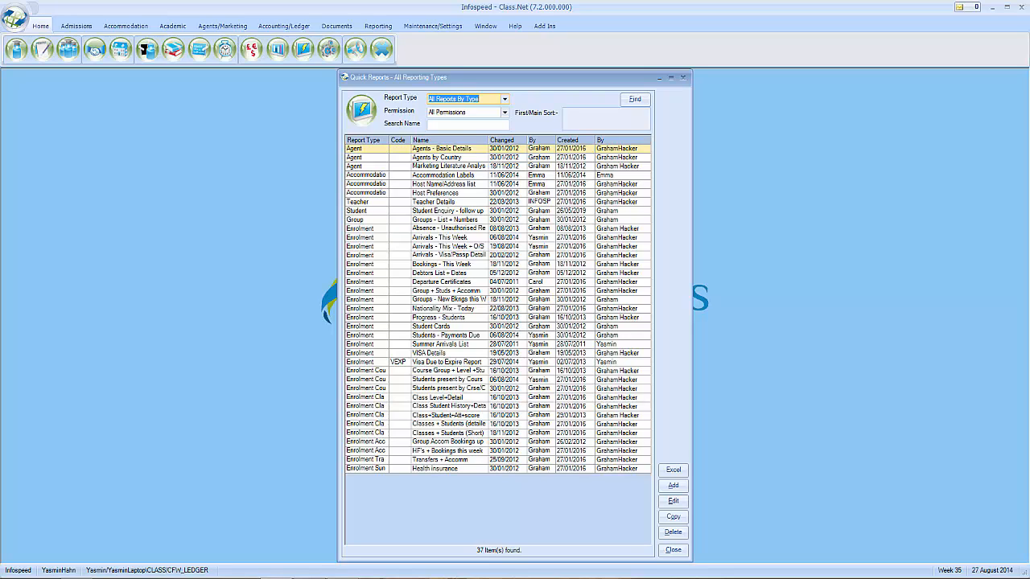
pyautogui.click(404, 238)
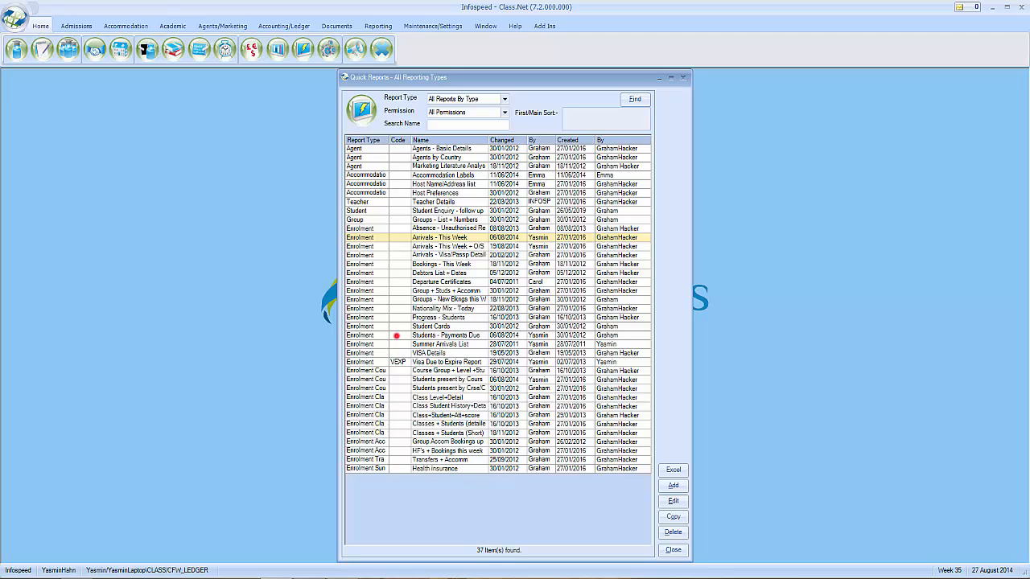
pyautogui.click(394, 335)
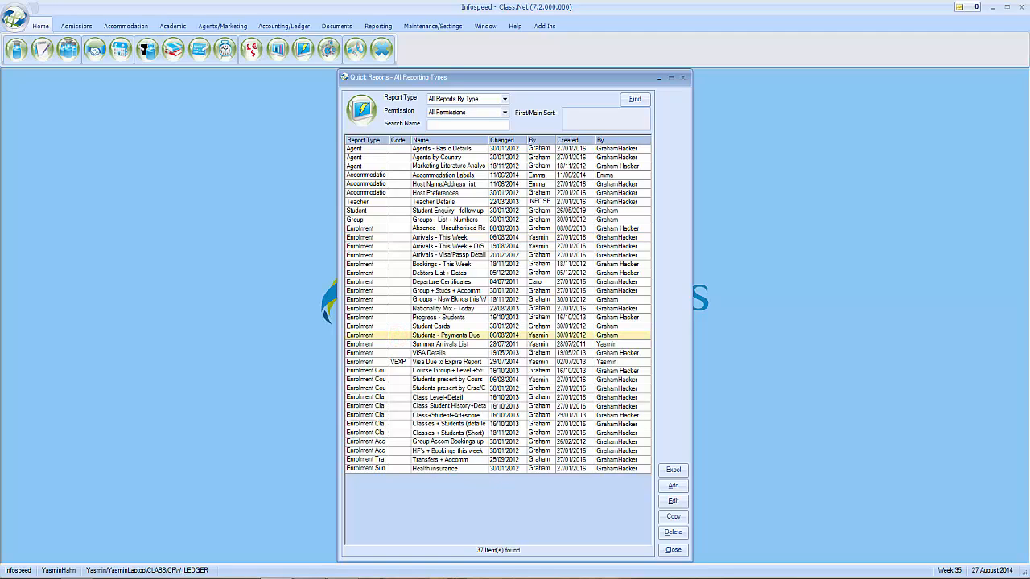
pyautogui.click(395, 387)
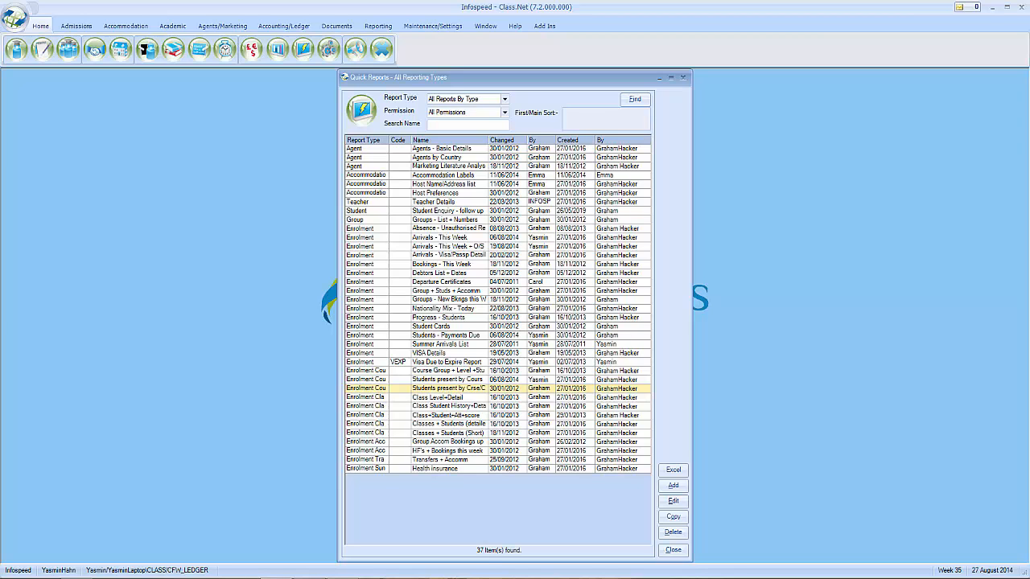
# Run Arrivals - This Week with School left at All, checking the selected fields, and export to Excel
pyautogui.doubleClick(400, 237)
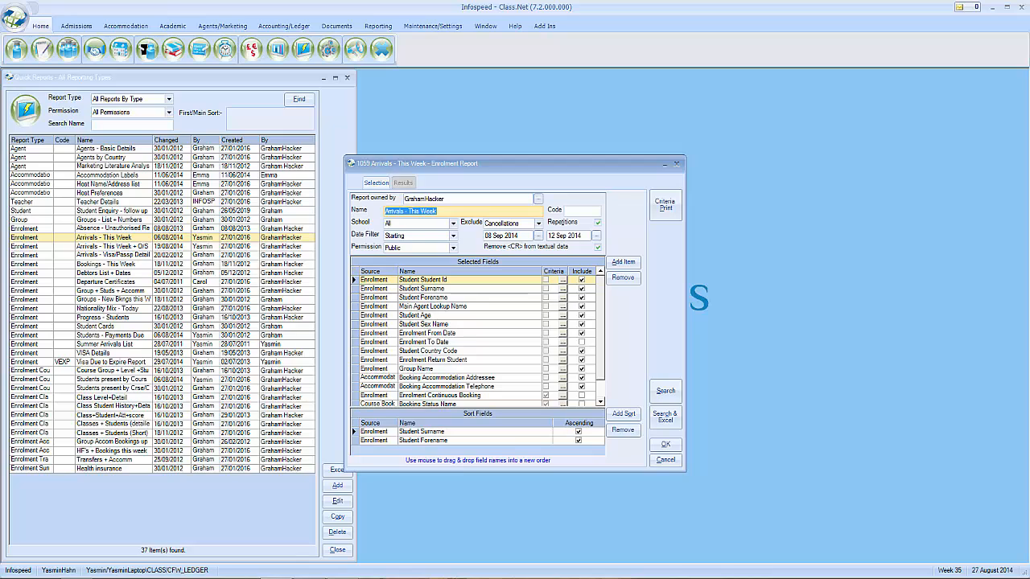
pyautogui.click(452, 224)
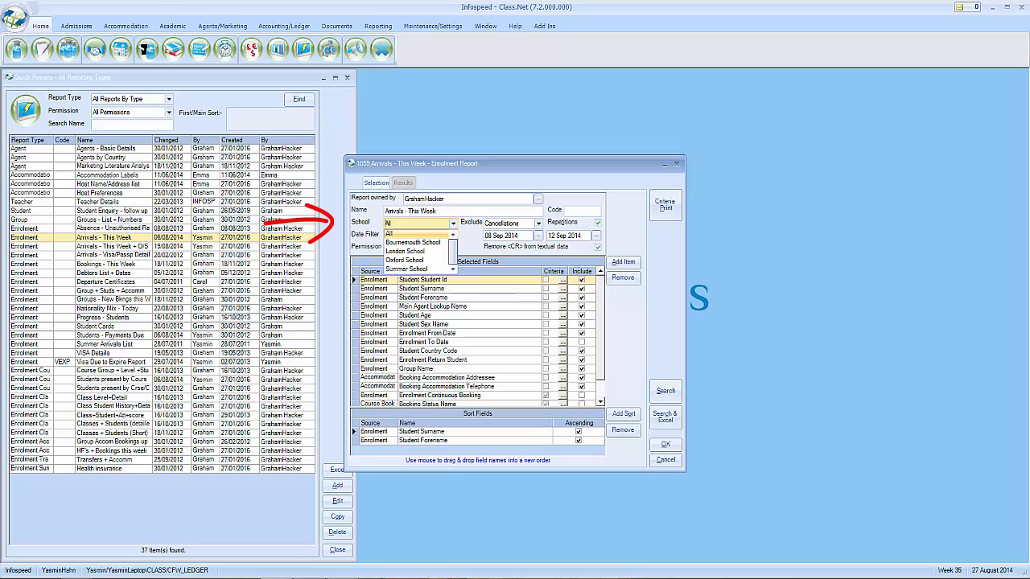
pyautogui.click(455, 225)
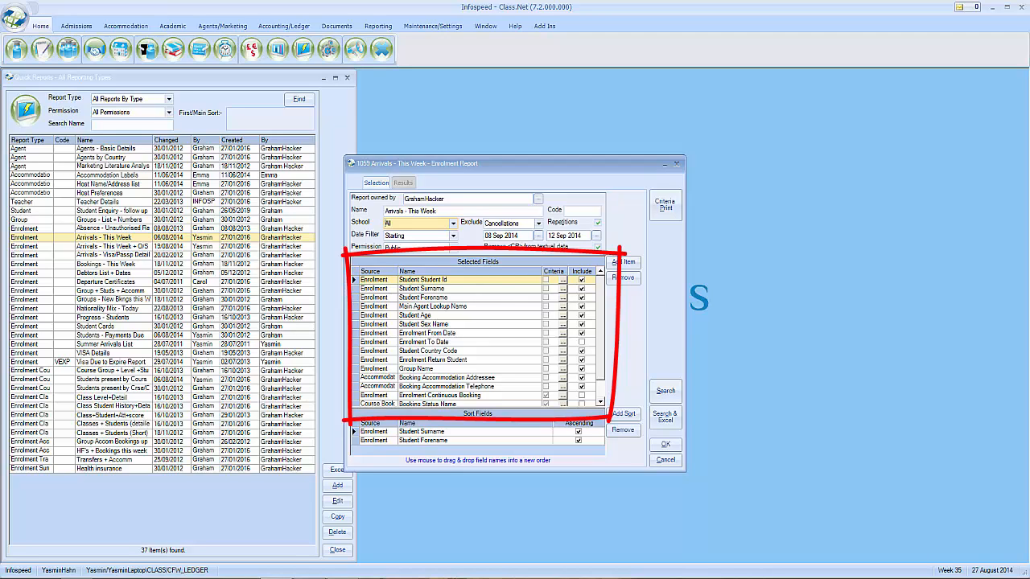
pyautogui.click(452, 289)
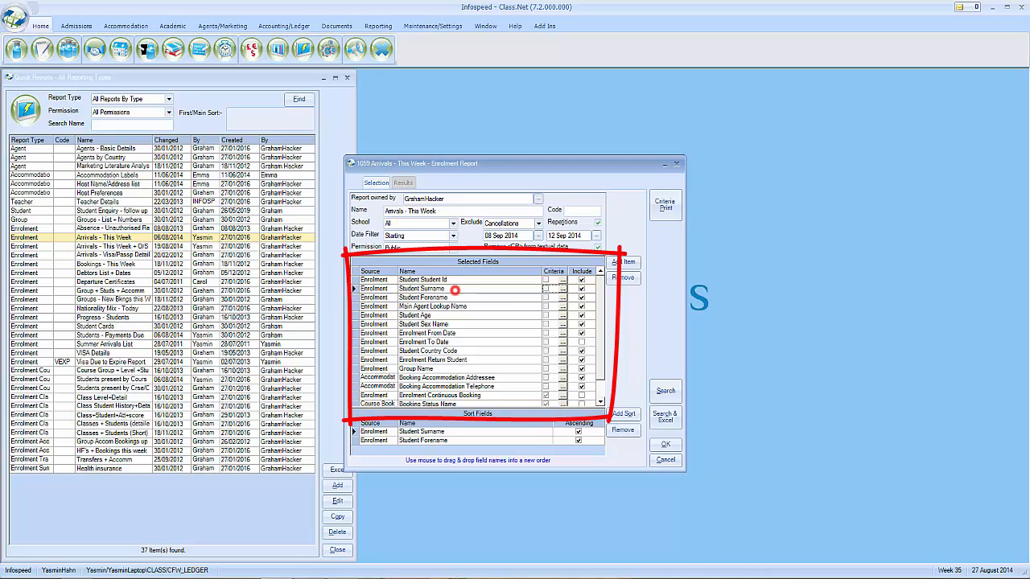
pyautogui.click(455, 333)
pyautogui.click(461, 351)
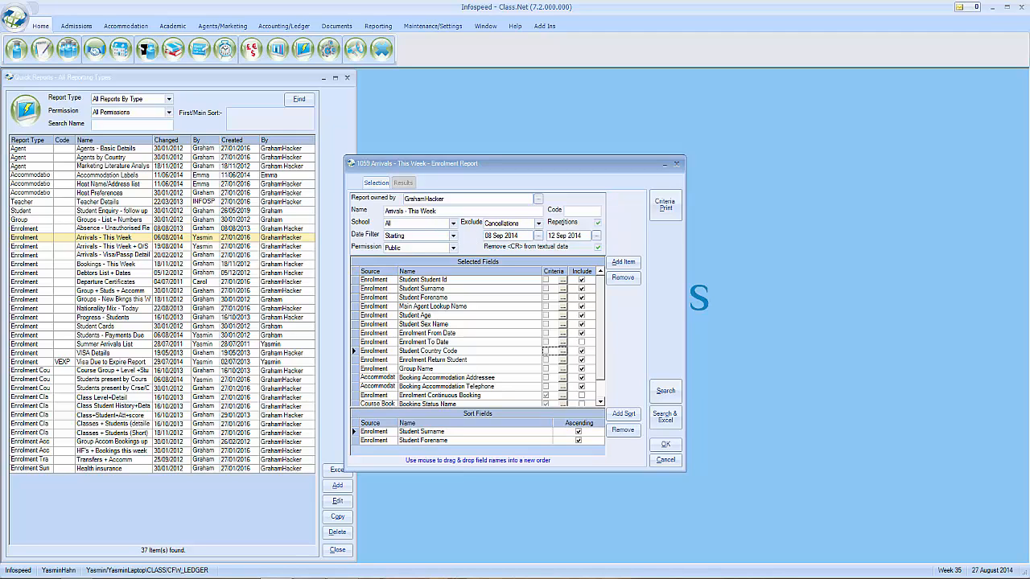
pyautogui.click(665, 417)
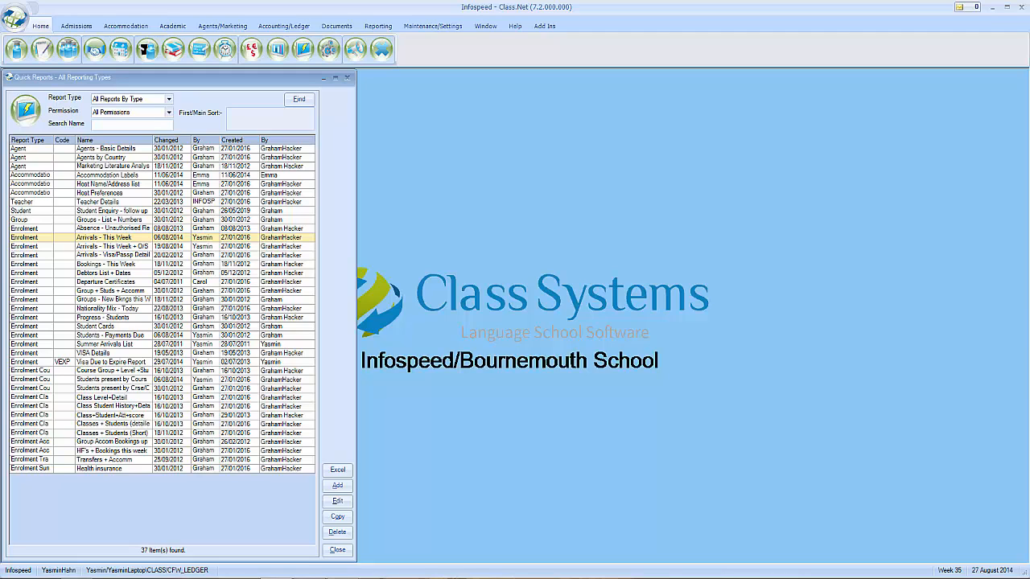
# Close Quick Reports and launch the Reporting Module from the Reporting ribbon
pyautogui.click(347, 77)
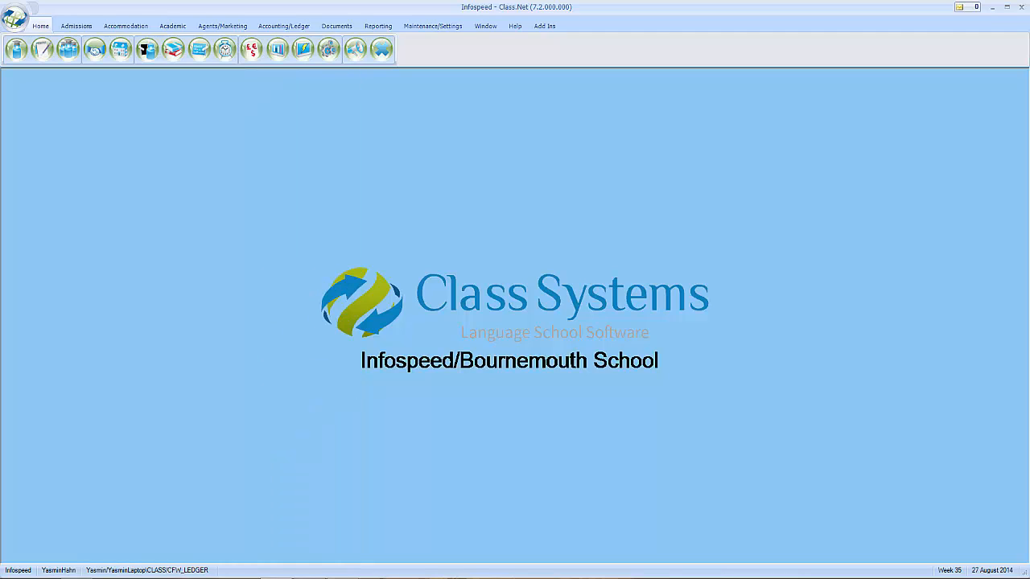
pyautogui.click(378, 26)
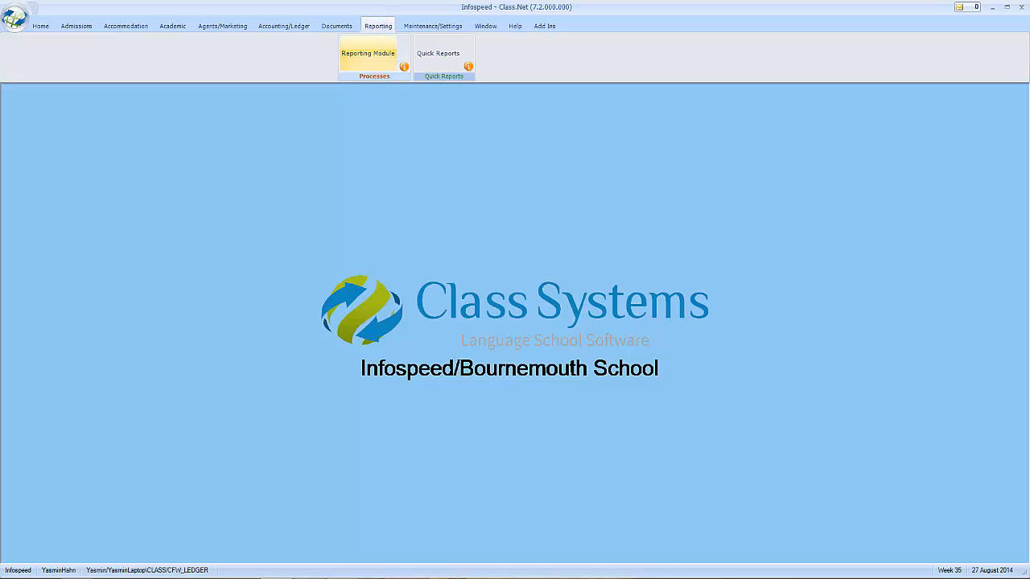
pyautogui.click(368, 53)
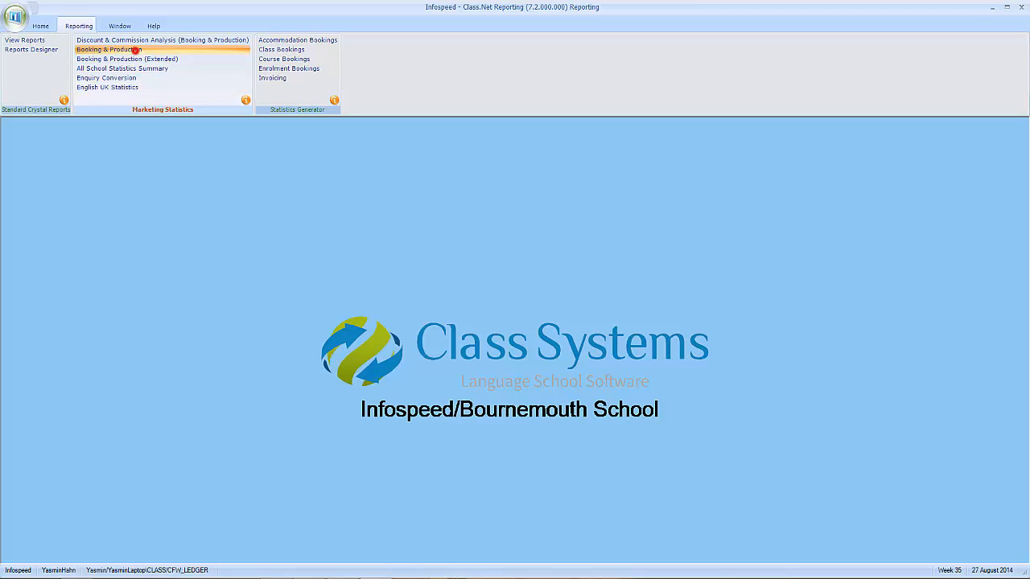
# Base the statistics on production, excluding this month, as at 31 December 2014
pyautogui.click(129, 50)
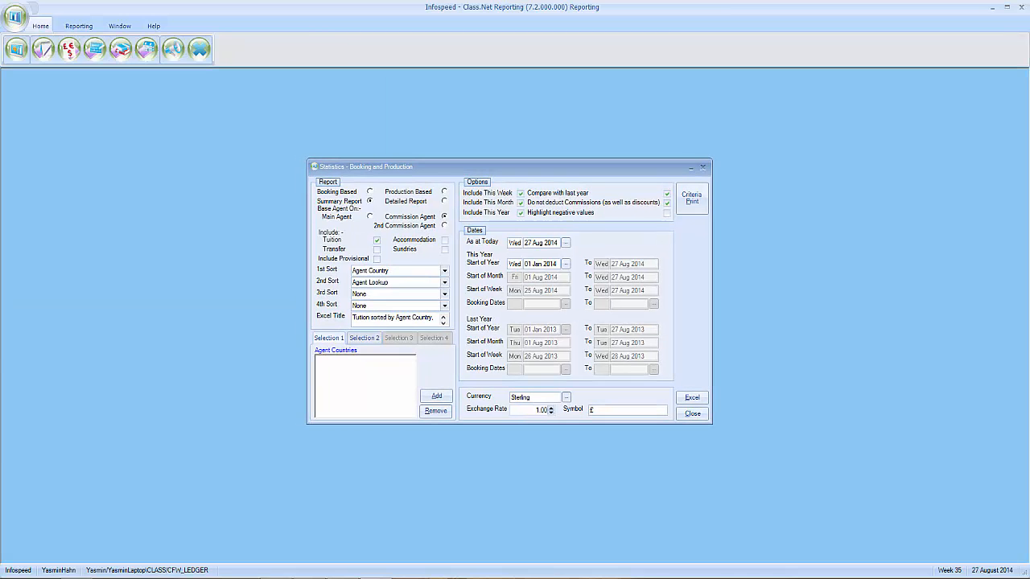
pyautogui.click(444, 192)
pyautogui.click(521, 194)
pyautogui.click(520, 202)
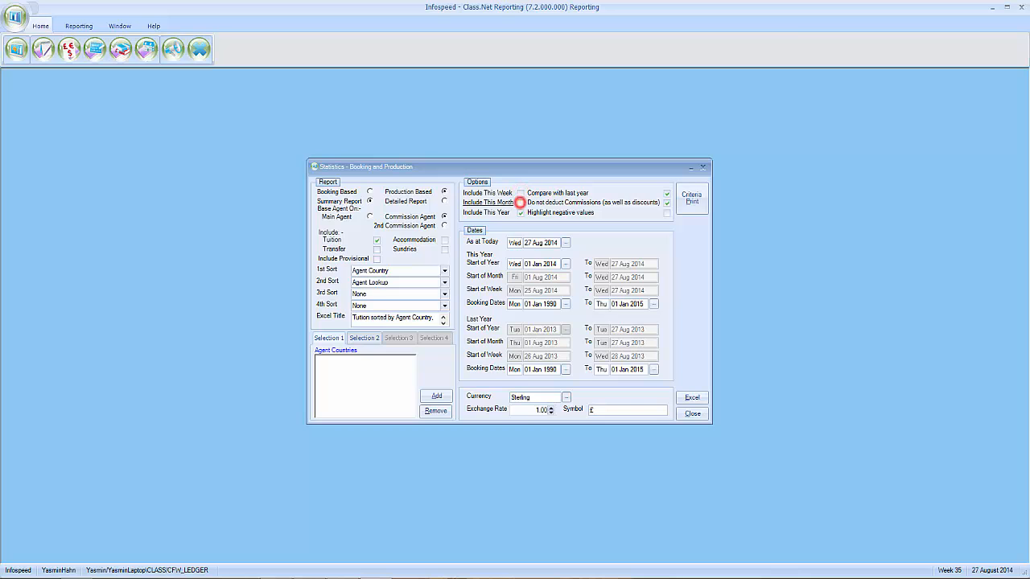
pyautogui.click(566, 242)
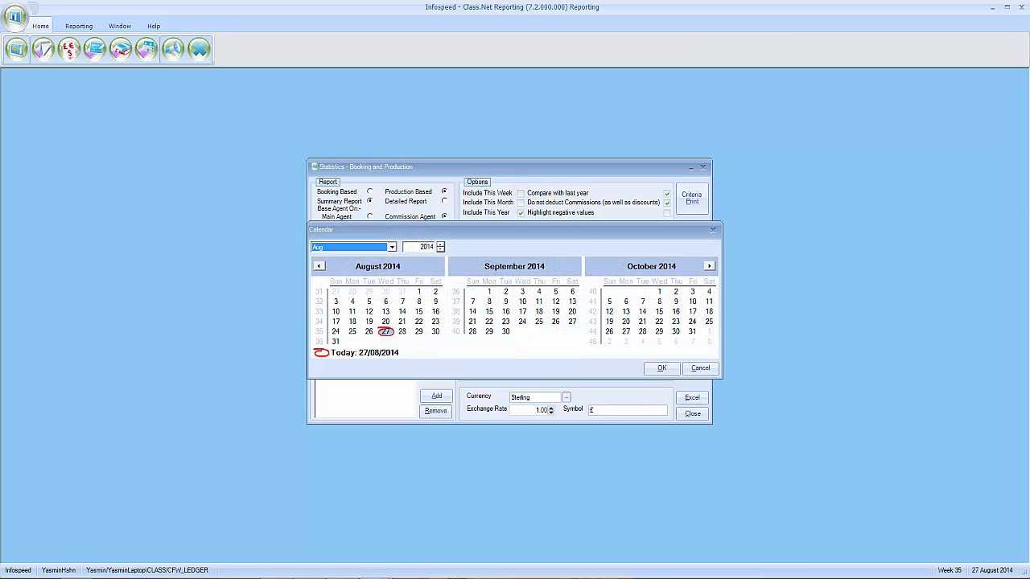
pyautogui.click(708, 266)
pyautogui.click(522, 331)
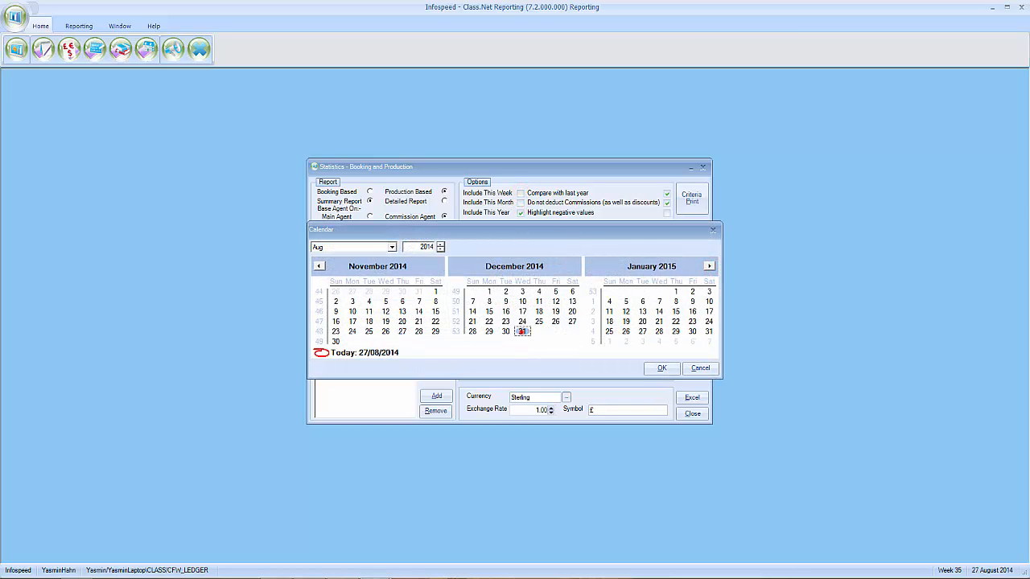
pyautogui.click(656, 367)
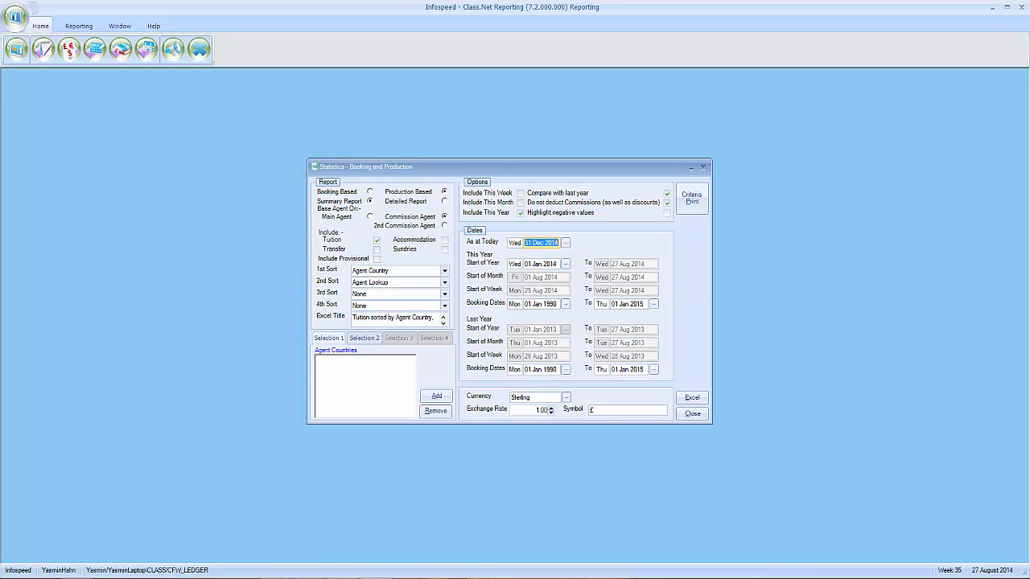
# Sort the statistics first by Price Item, then by Agent Country
pyautogui.click(444, 271)
pyautogui.moveTo(443, 304); pyautogui.dragTo(443, 317)
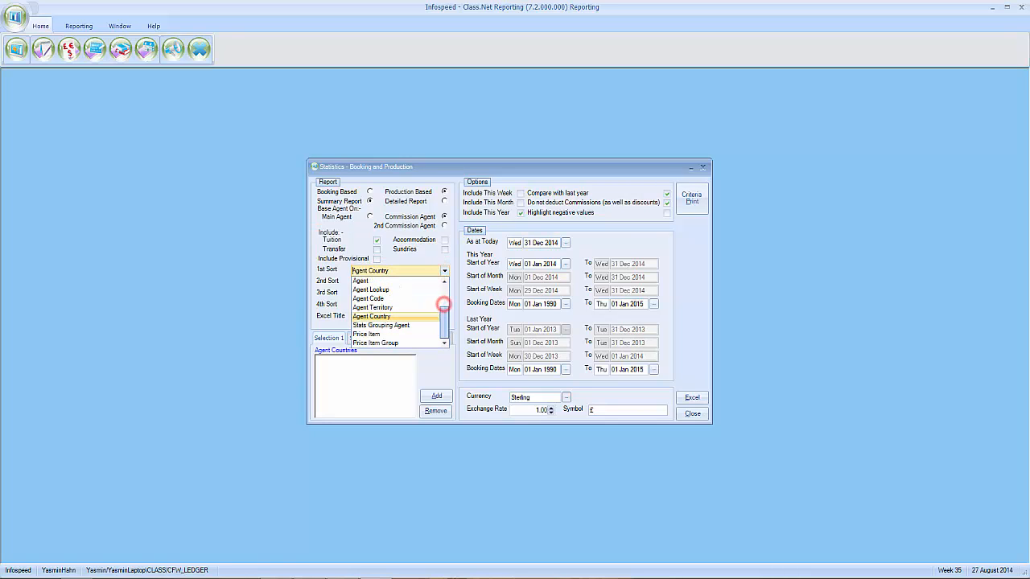
pyautogui.click(394, 334)
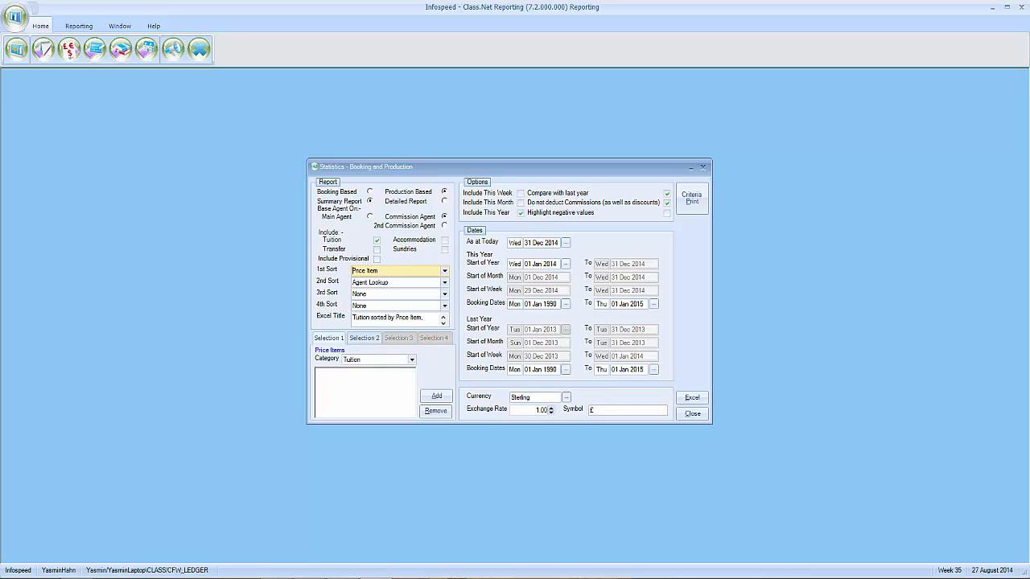
pyautogui.click(444, 283)
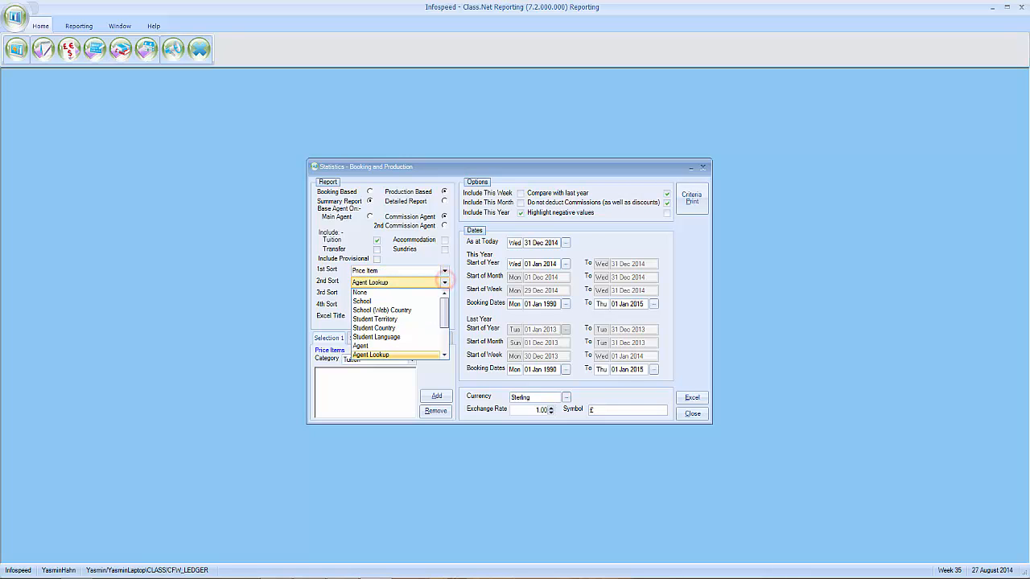
pyautogui.moveTo(443, 301); pyautogui.dragTo(442, 312)
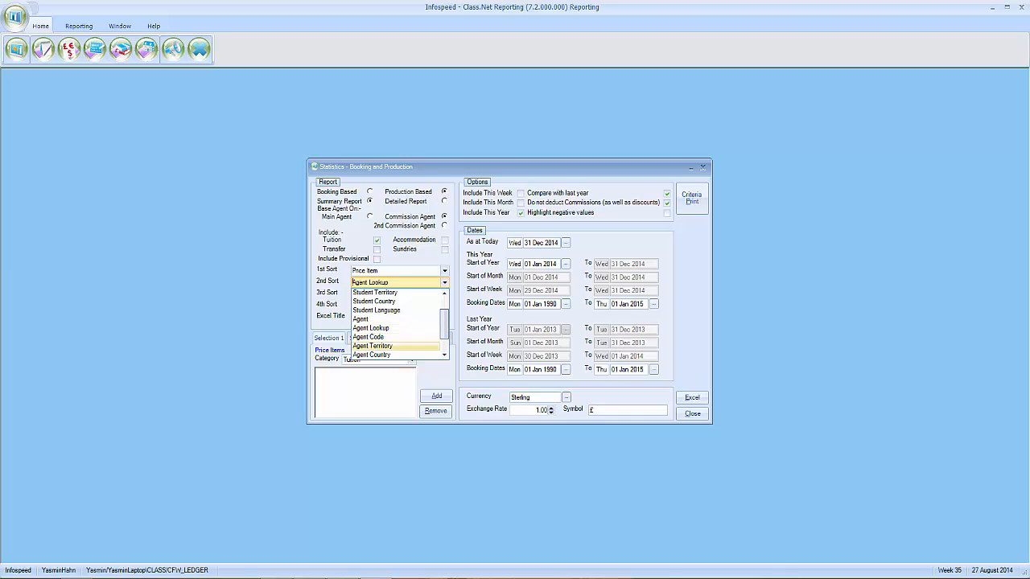
pyautogui.click(415, 355)
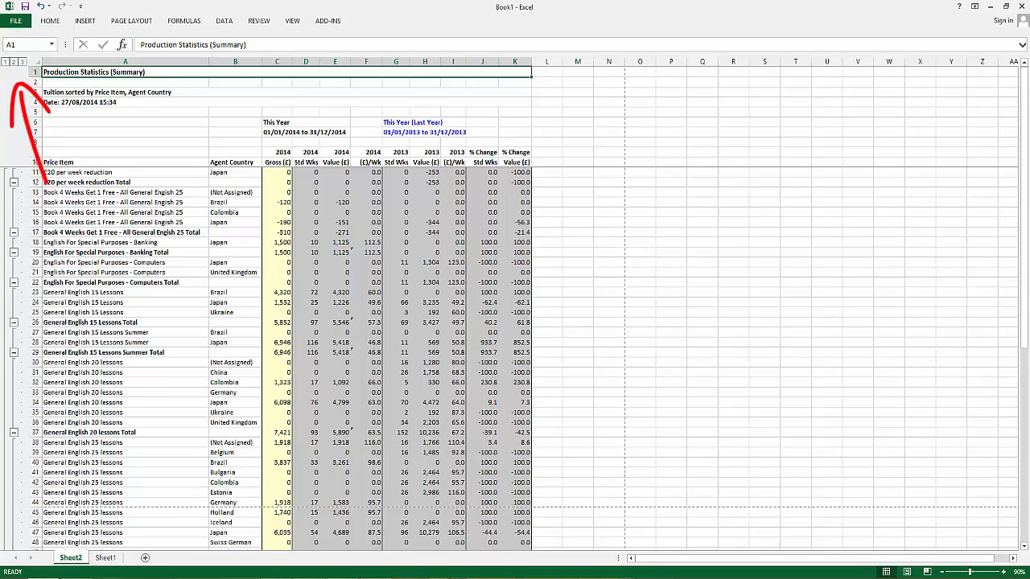
# Switch the Excel outline through levels 1, 2 and 3: grand total, price-item subtotals, all details
pyautogui.click(5, 62)
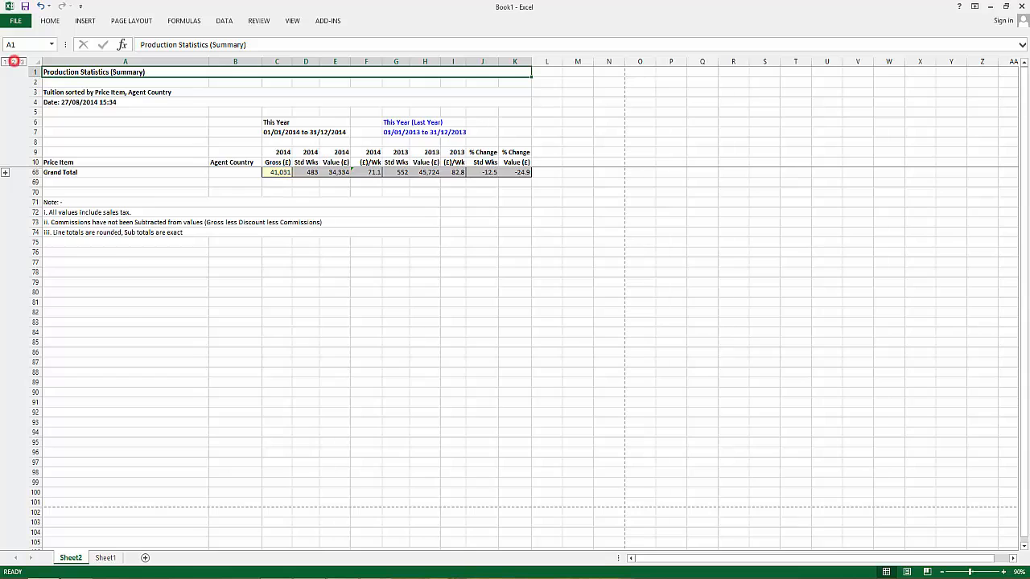
pyautogui.click(14, 62)
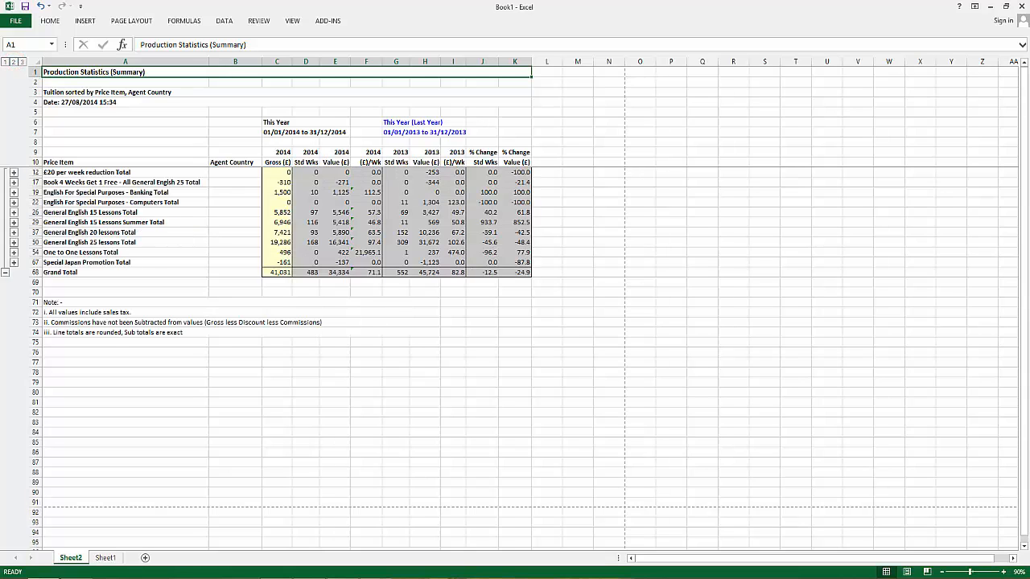
pyautogui.click(22, 61)
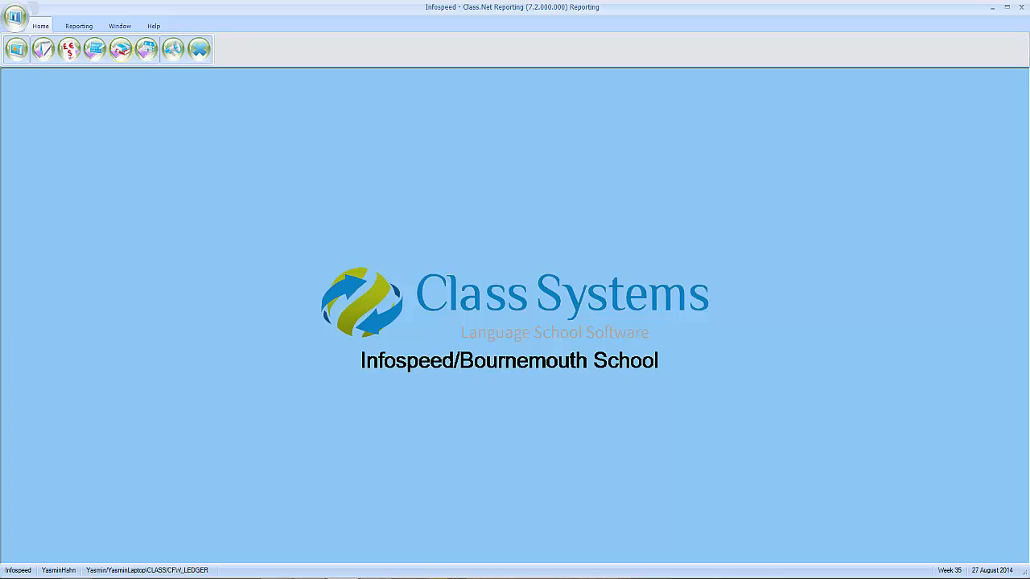
# Open the Course Bookings statistic and review its basis, period settings, Sorting and Agents tabs
pyautogui.click(121, 50)
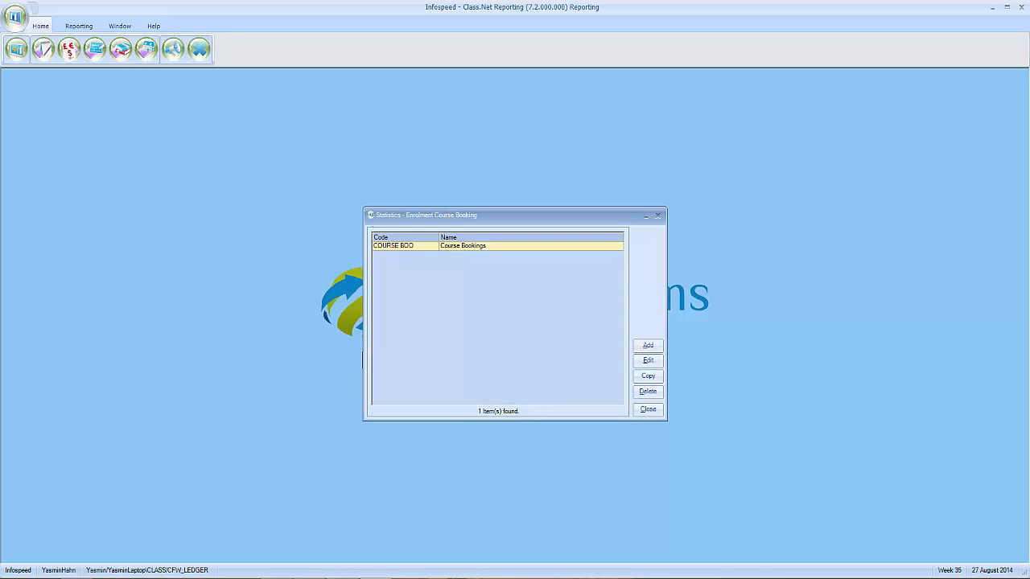
pyautogui.doubleClick(463, 246)
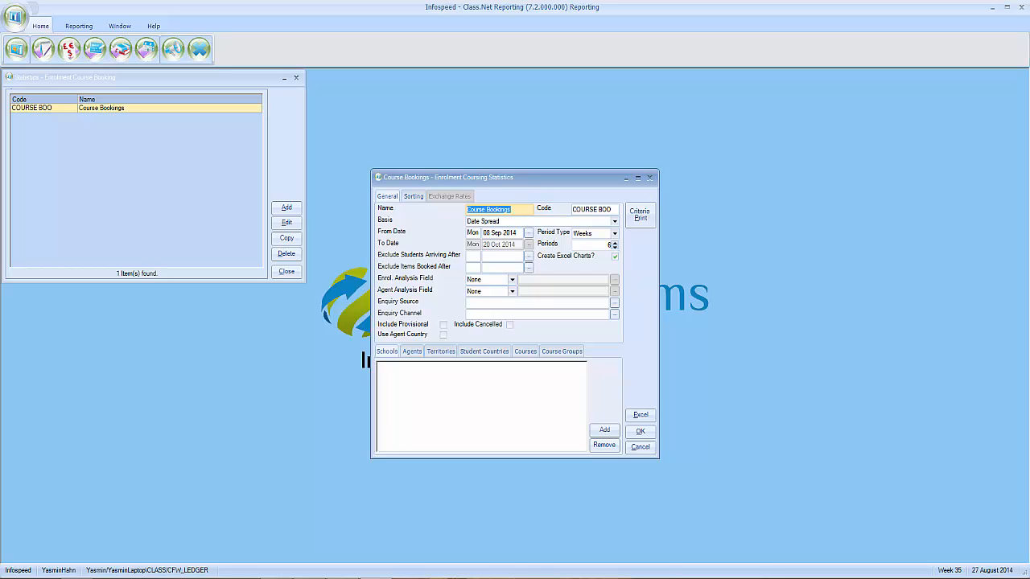
pyautogui.press('Tab')
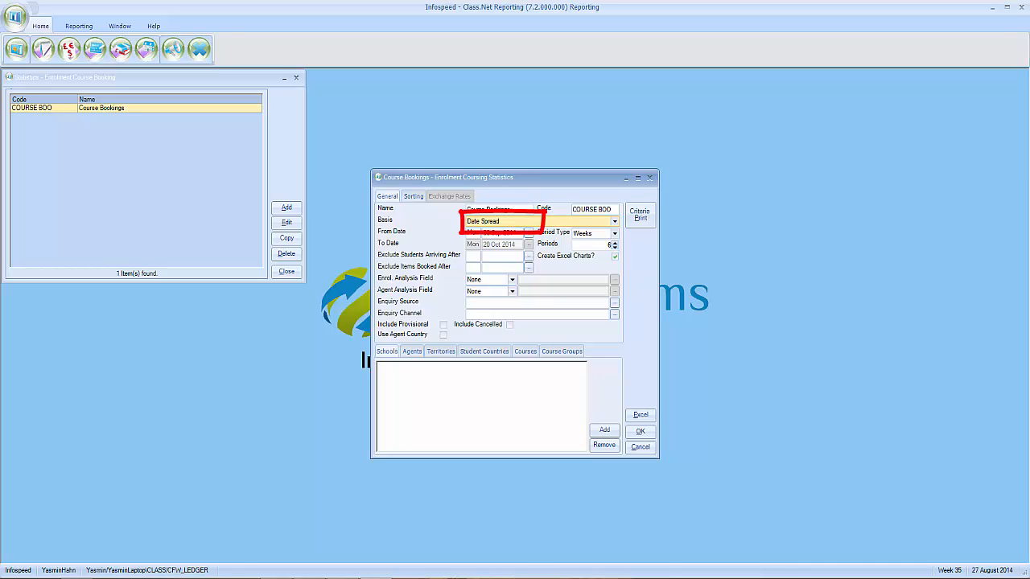
pyautogui.click(593, 234)
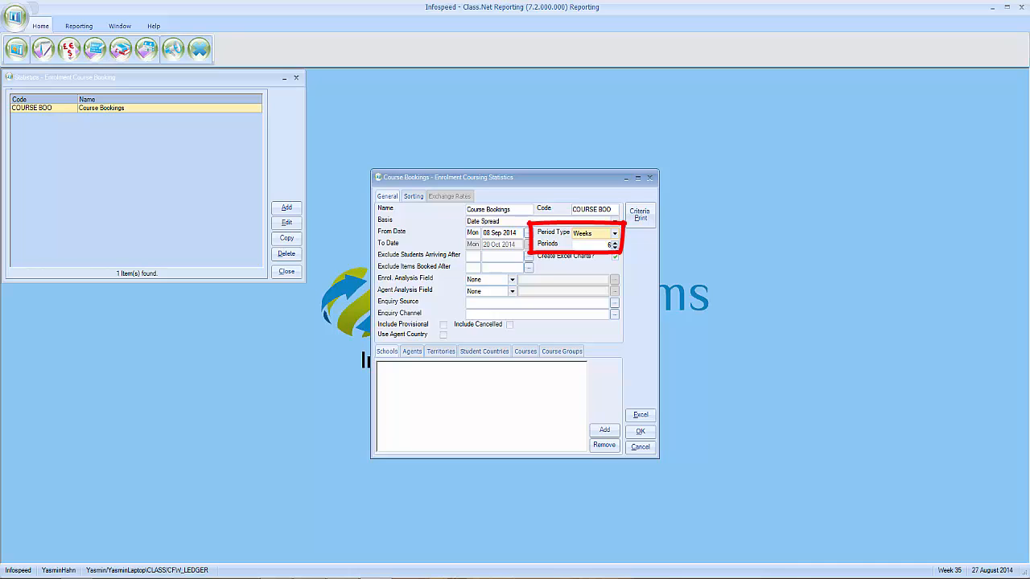
pyautogui.click(592, 244)
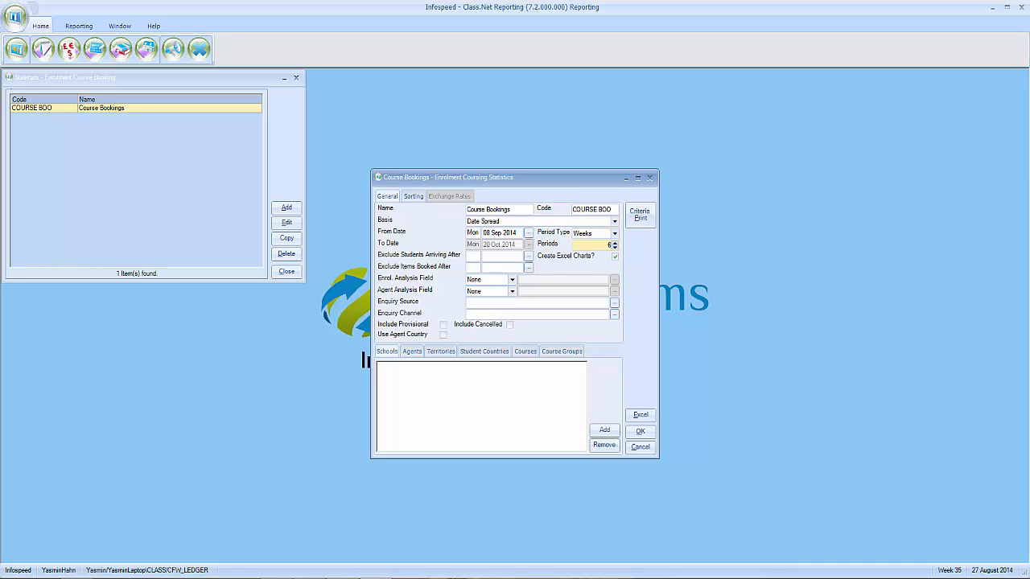
pyautogui.click(413, 196)
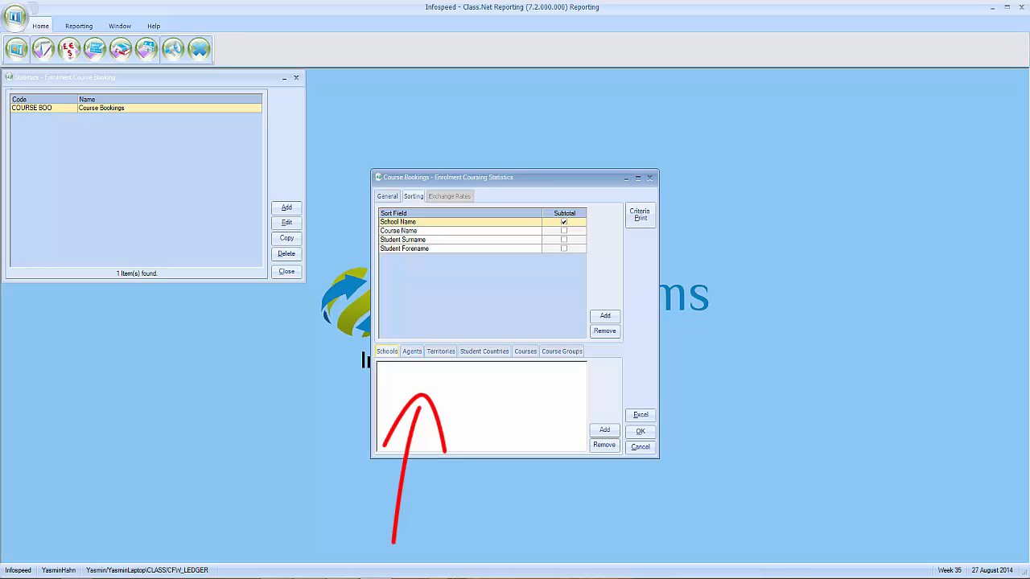
pyautogui.click(412, 352)
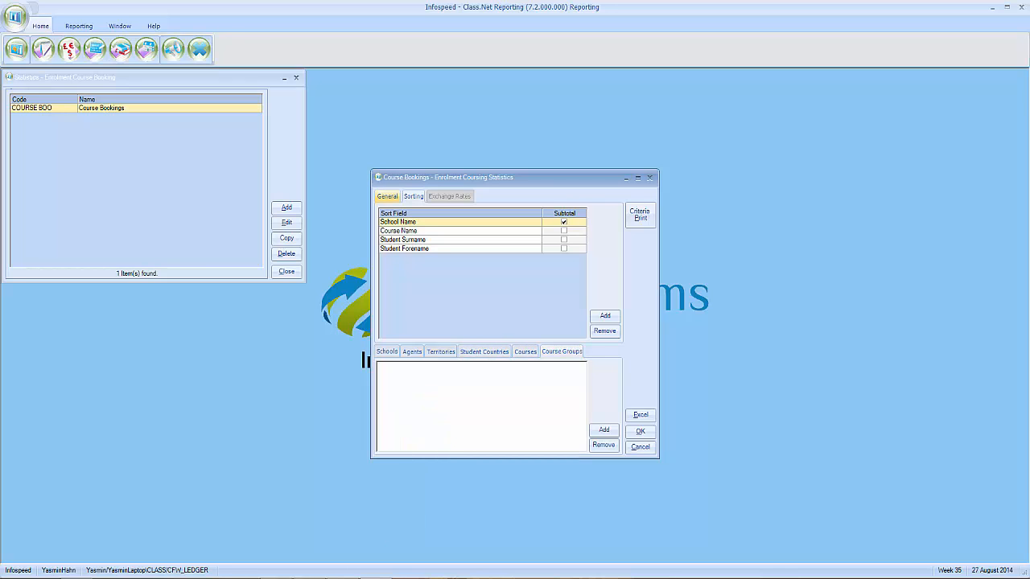
pyautogui.click(387, 196)
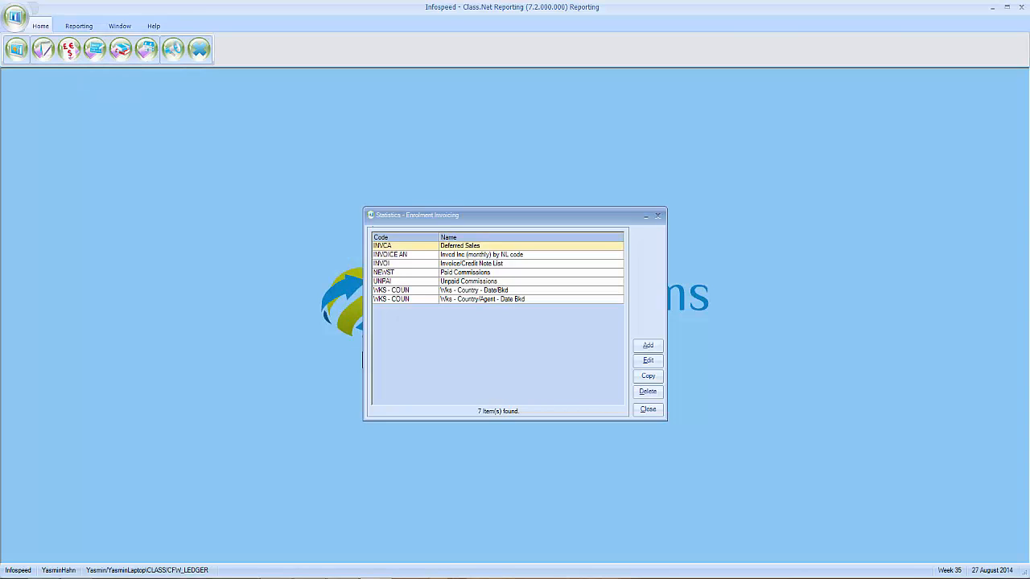
# Open the Deferred Sales (INVCA) invoicing statistic with Alt+E
pyautogui.hotkey('alt', 'e')
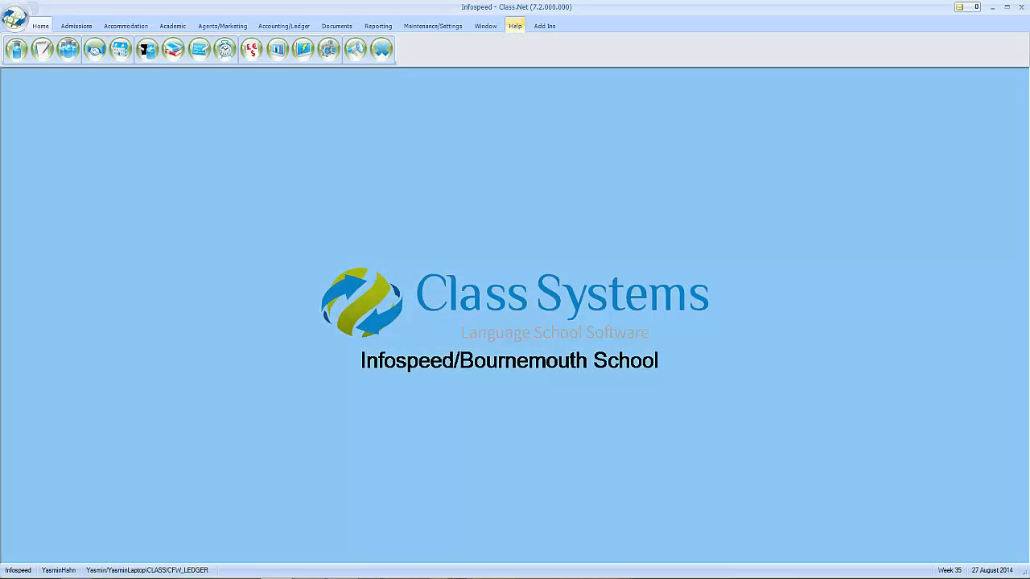
# Open Help > Contents to launch the Class.net Help website
pyautogui.click(514, 25)
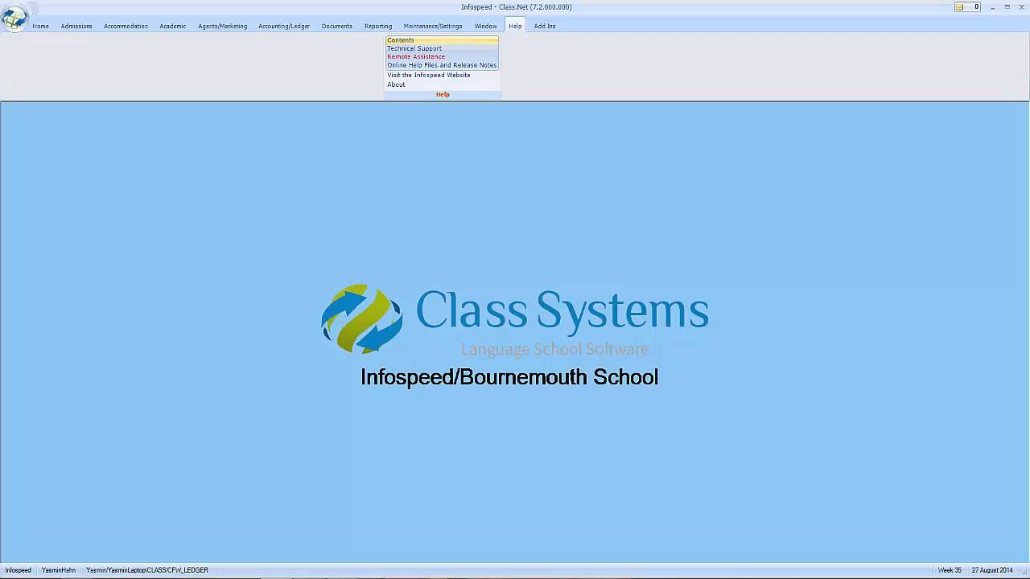
pyautogui.click(400, 39)
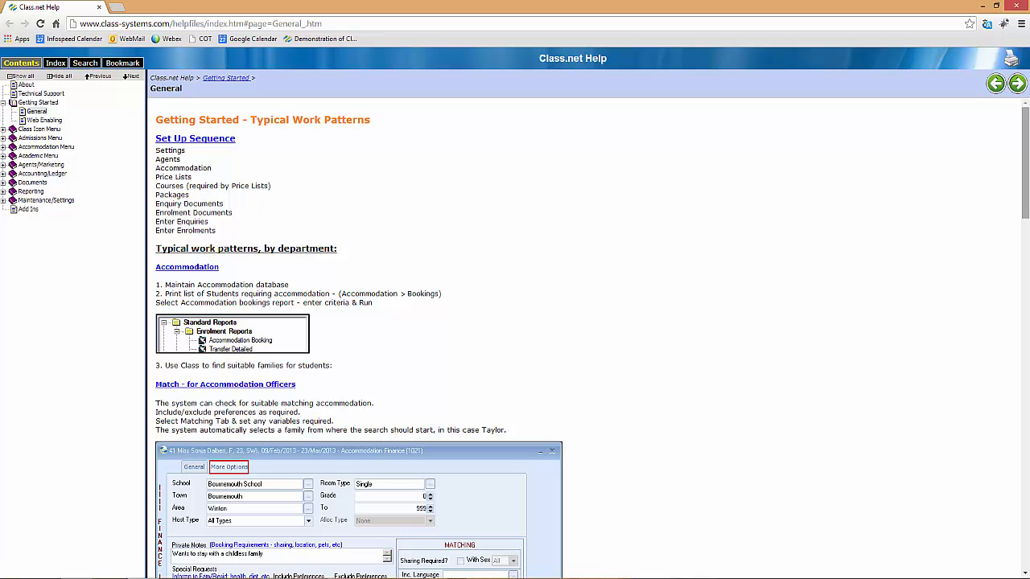
# Open the '* Online Helpfiles *' page under Word Documents in the Contents tree
pyautogui.moveTo(1024, 162); pyautogui.dragTo(1024, 293)
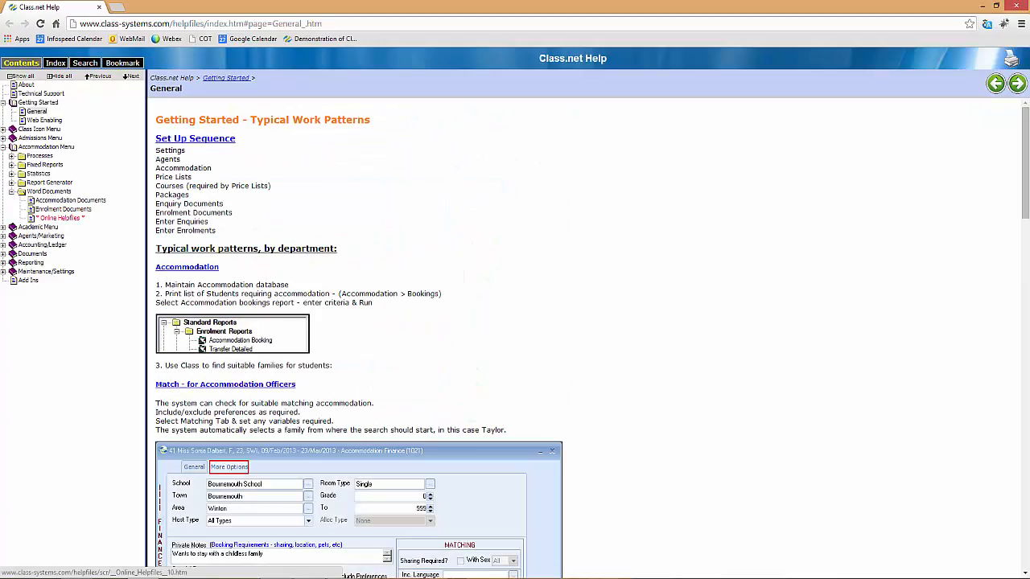
pyautogui.click(61, 218)
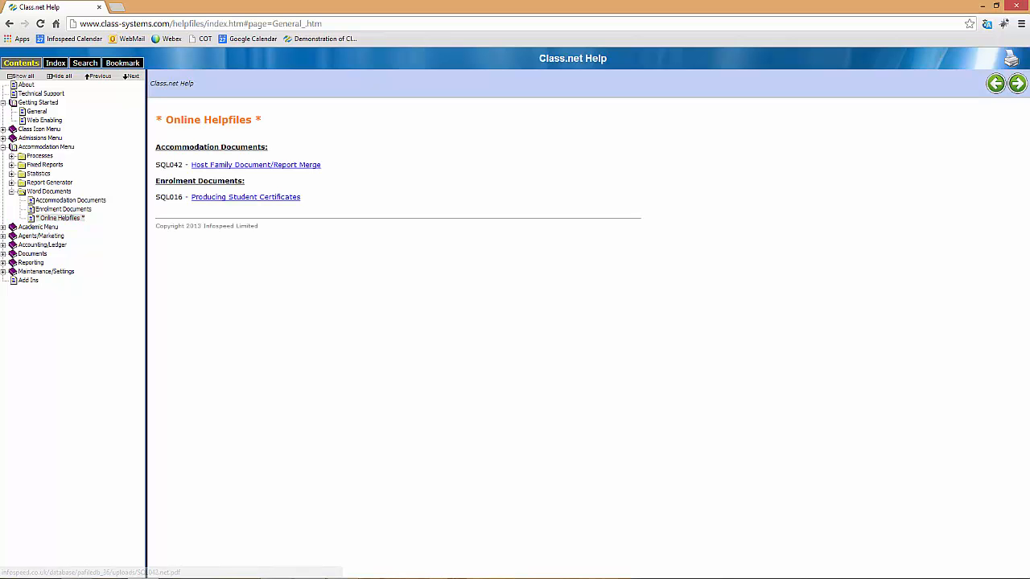